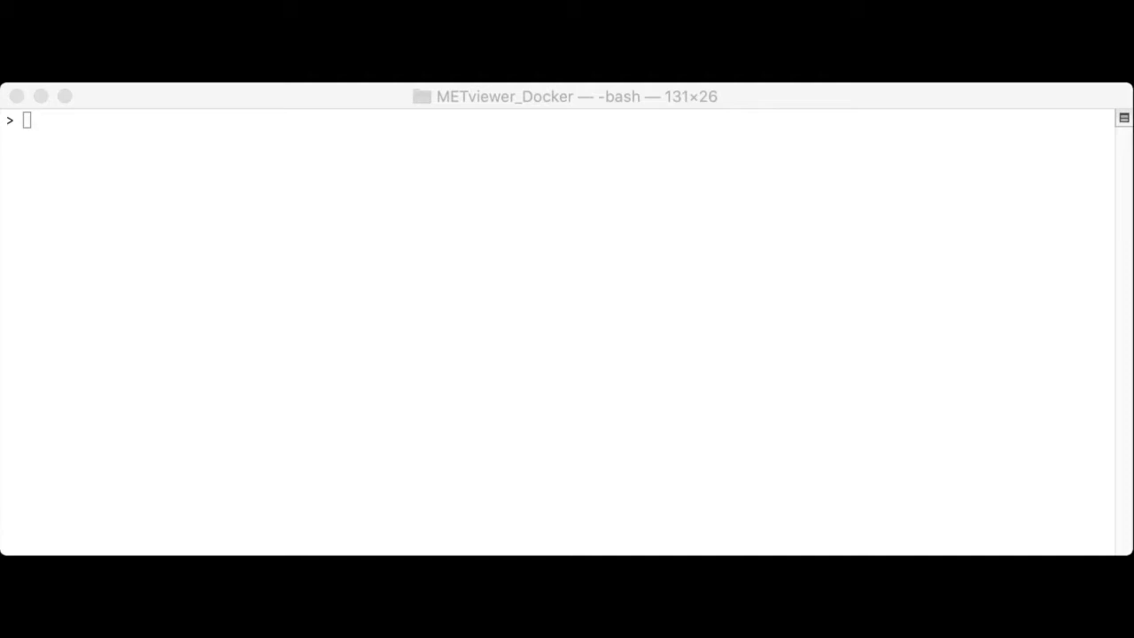
Step: Run which docker and which docker-compose, both resolving to /usr/local/bin
{"action": "type", "text": "which docker"}
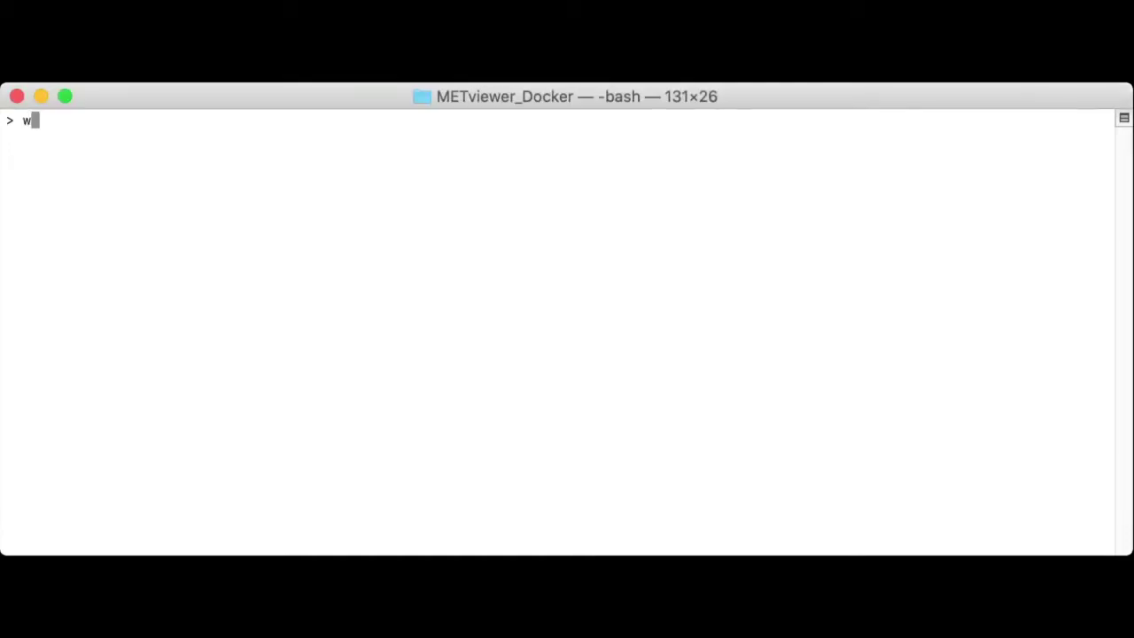
{"action": "key", "text": "Return"}
{"action": "type", "text": "whi"}
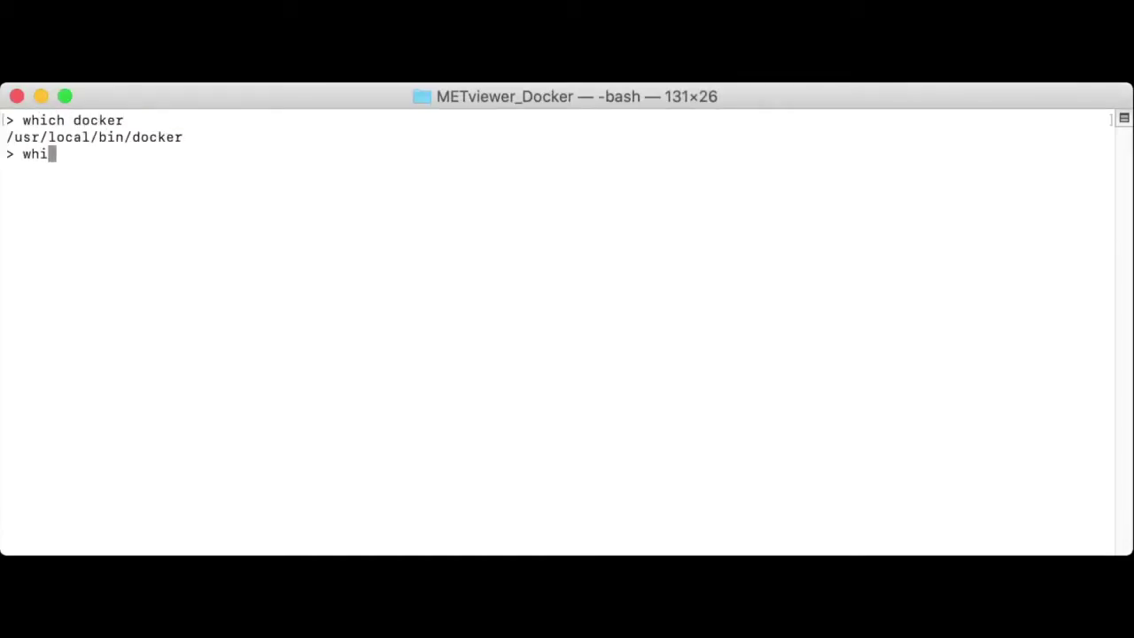
{"action": "type", "text": "ch docker-compose"}
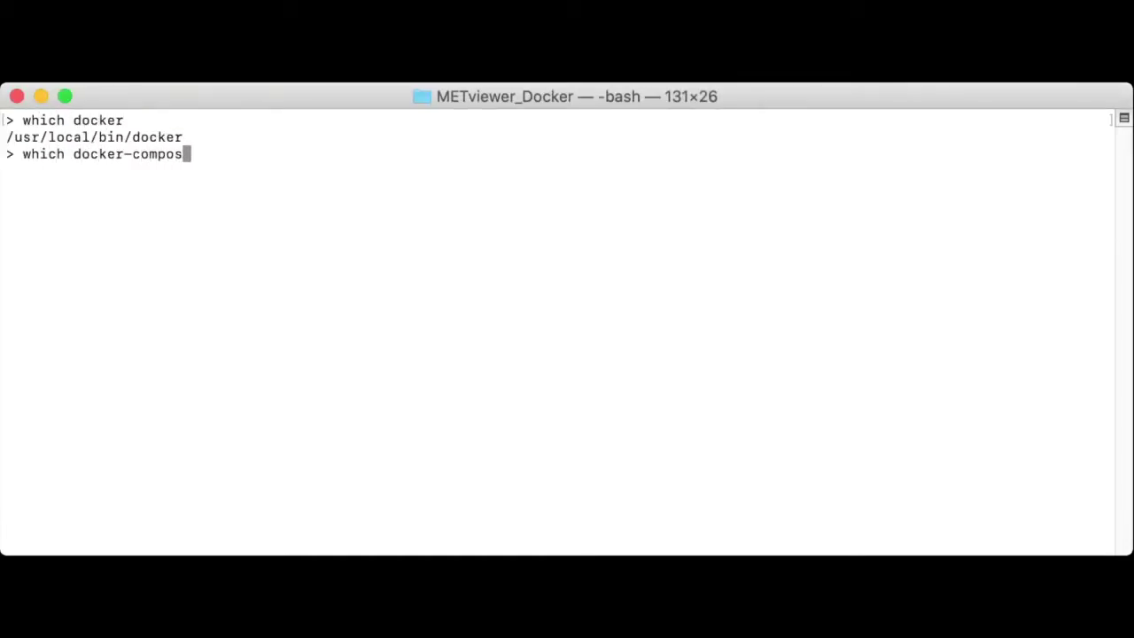
{"action": "key", "text": "Return"}
{"action": "key", "text": "super+Tab"}
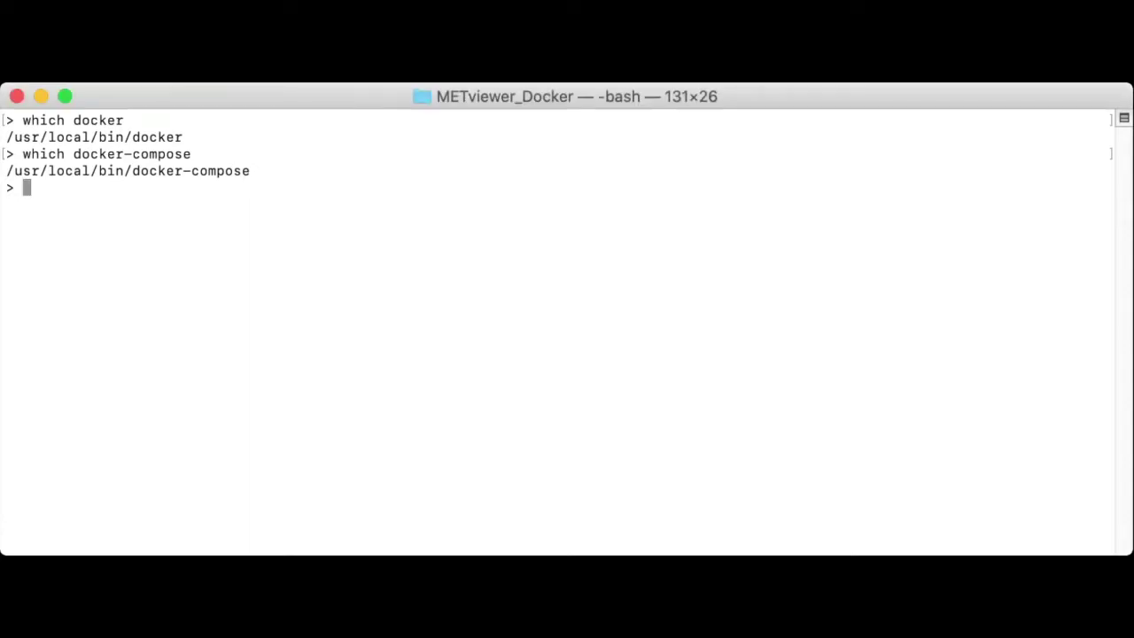
Step: Run docker run --rm hello-world until the image pulls and the success greeting prints
{"action": "type", "text": "docker run -"}
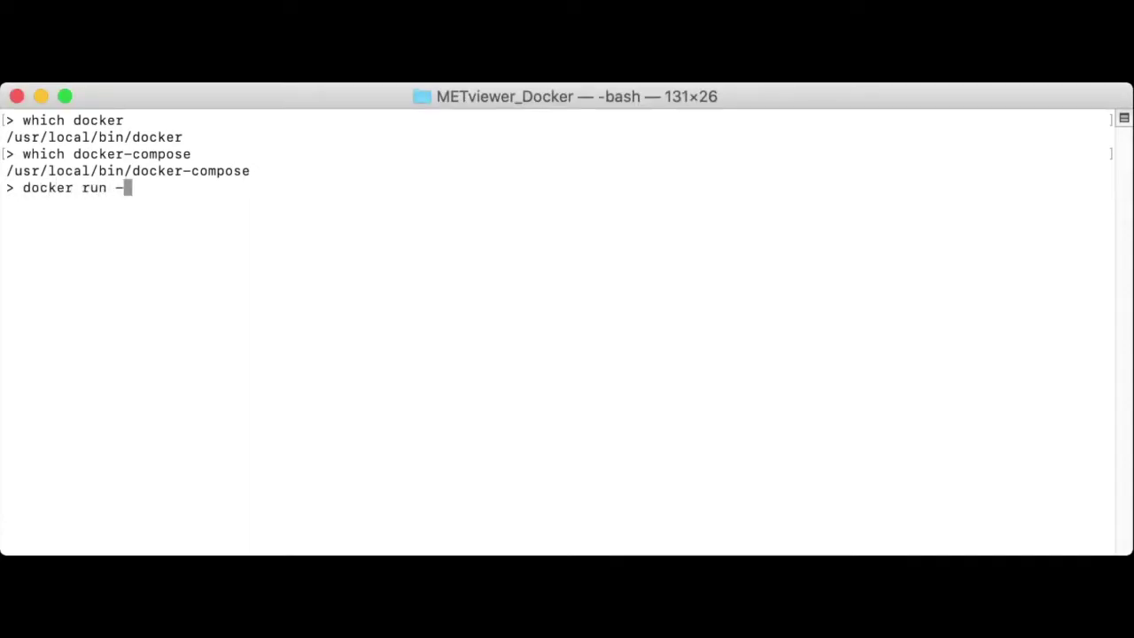
{"action": "type", "text": "-rm hello-world"}
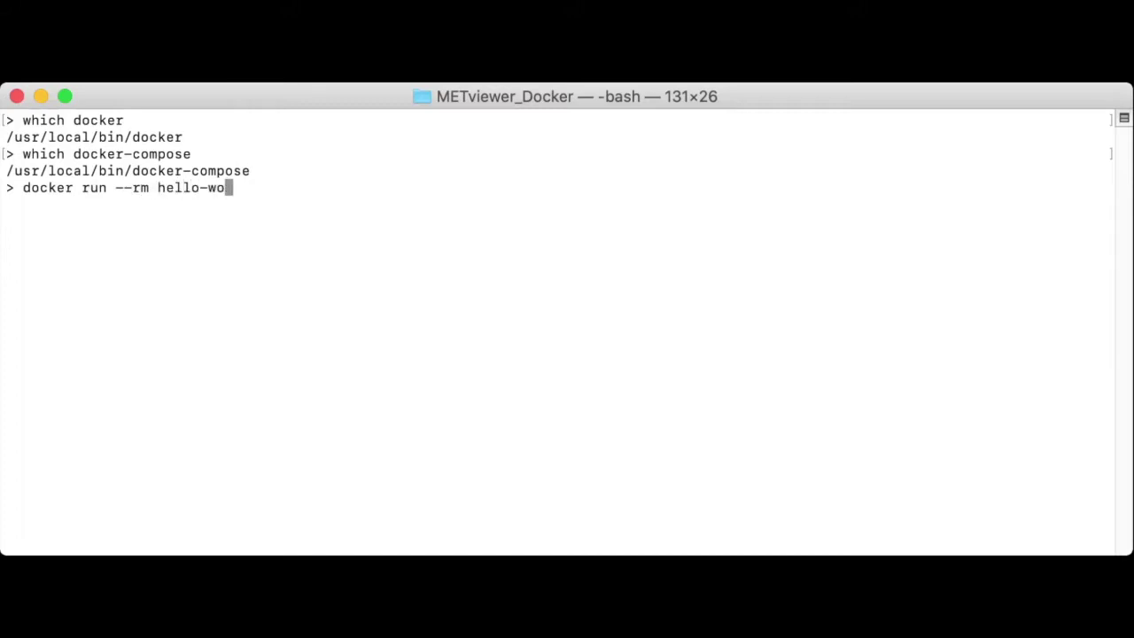
{"action": "key", "text": "Return"}
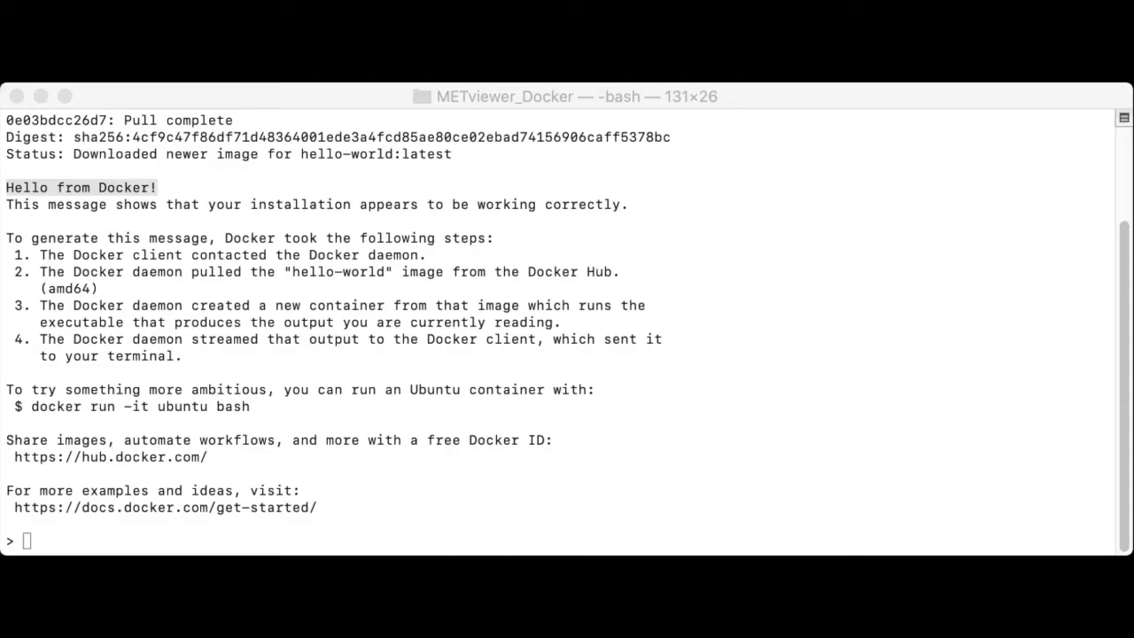
{"action": "triple_click", "coordinate": [354, 372]}
Step: Download docker-compose.yml with the pasted curl command and print it with cat
{"action": "type", "text": "curl -SL https://raw.githubusercontent.com/dtcenter/METviewer/main_v3.1/docker/docker-compose.yml > docker-compose.yml"}
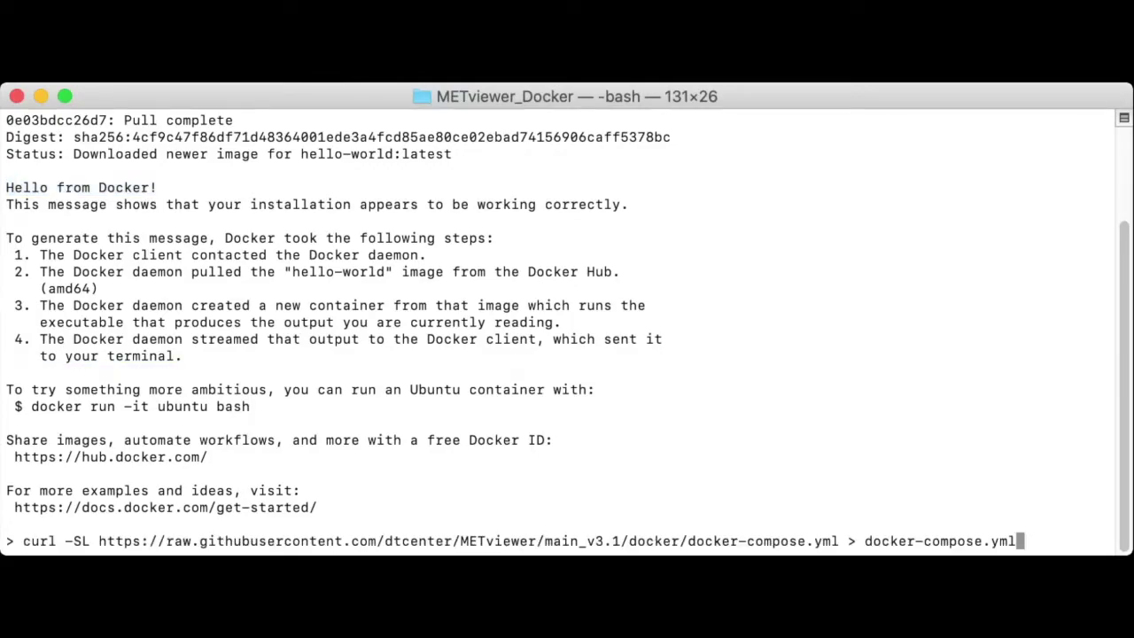
{"action": "key", "text": "Return"}
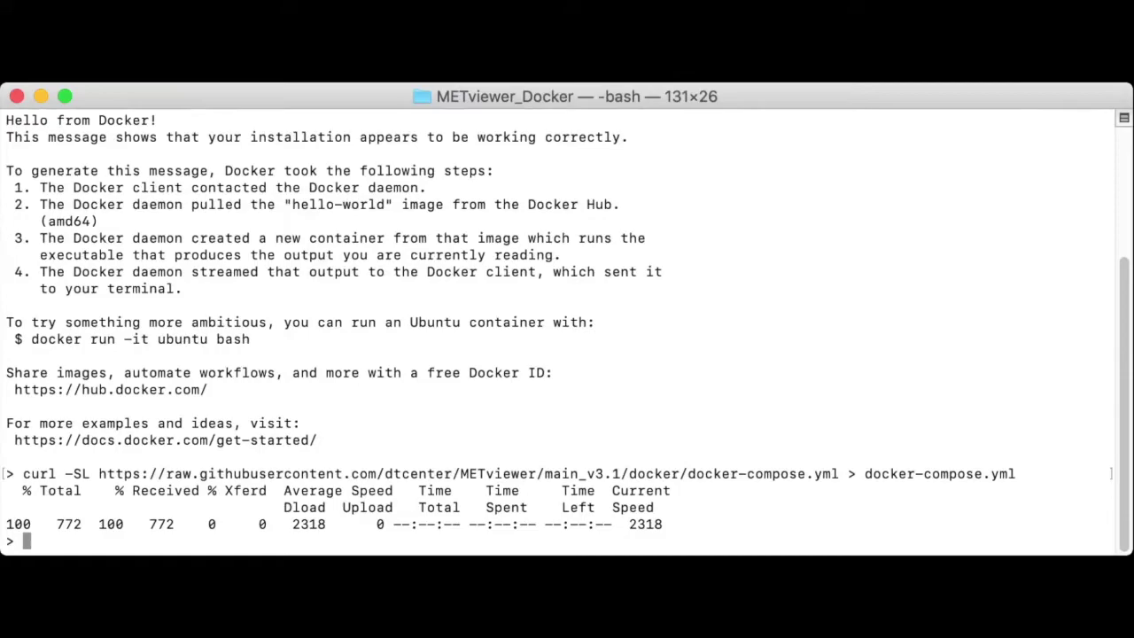
{"action": "type", "text": "cat docker-co"}
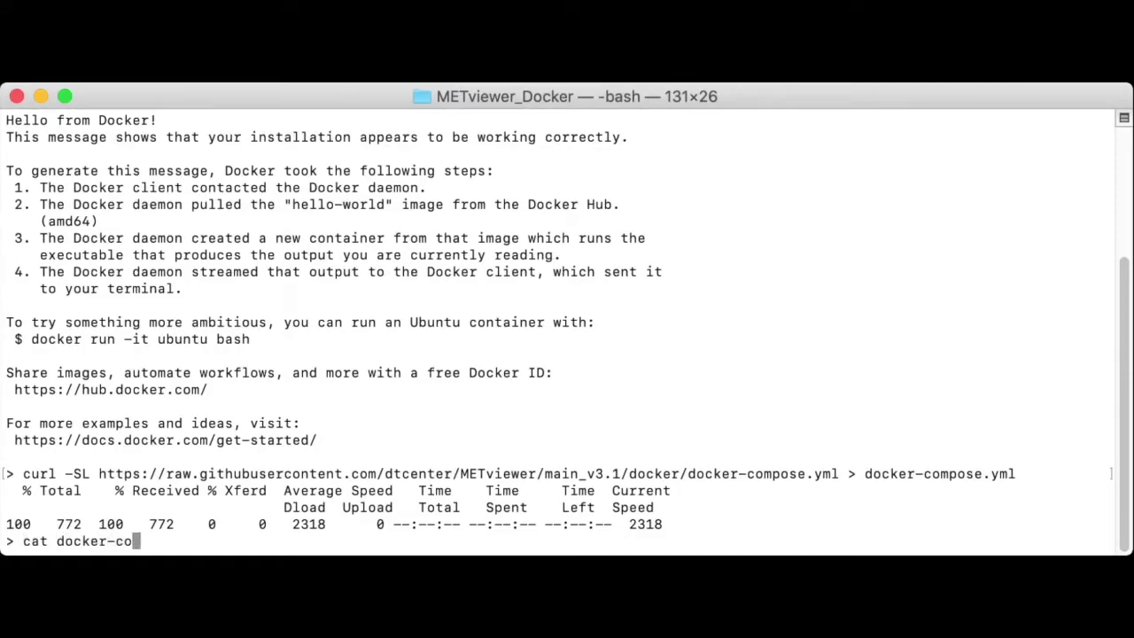
{"action": "key", "text": "Tab"}
{"action": "key", "text": "Return"}
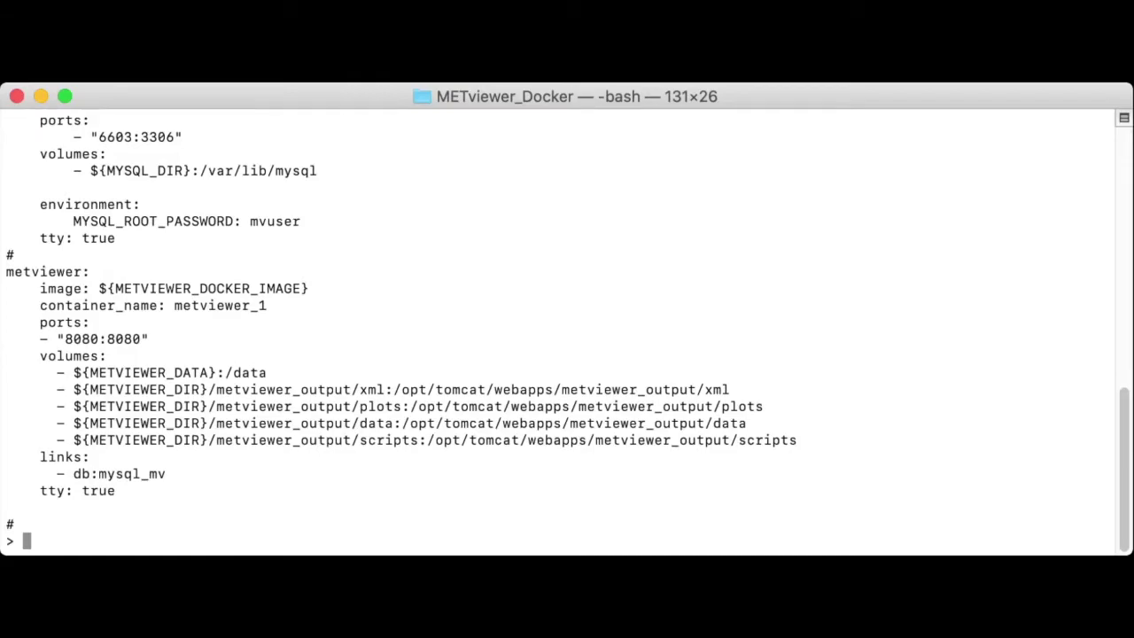
Step: Highlight the METVIEWER_DOCKER_IMAGE, METVIEWER_DATA, MYSQL_DIR and METVIEWER_DIR variables in the compose file
{"action": "left_click_drag", "start_coordinate": [99, 288], "coordinate": [308, 288]}
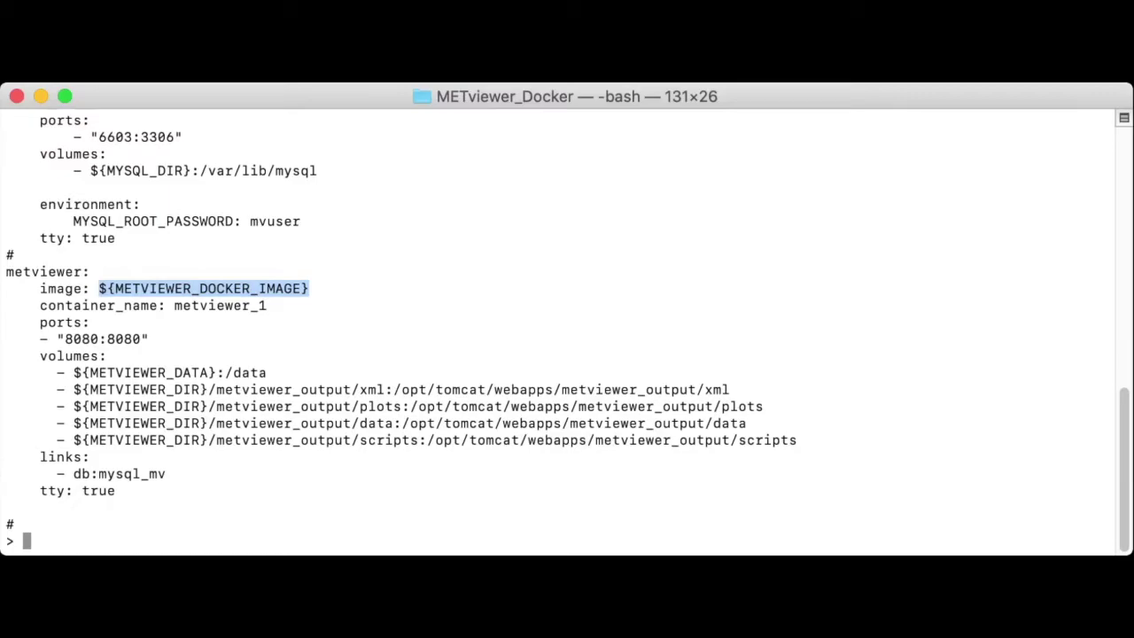
{"action": "left_click_drag", "start_coordinate": [64, 372], "coordinate": [215, 372]}
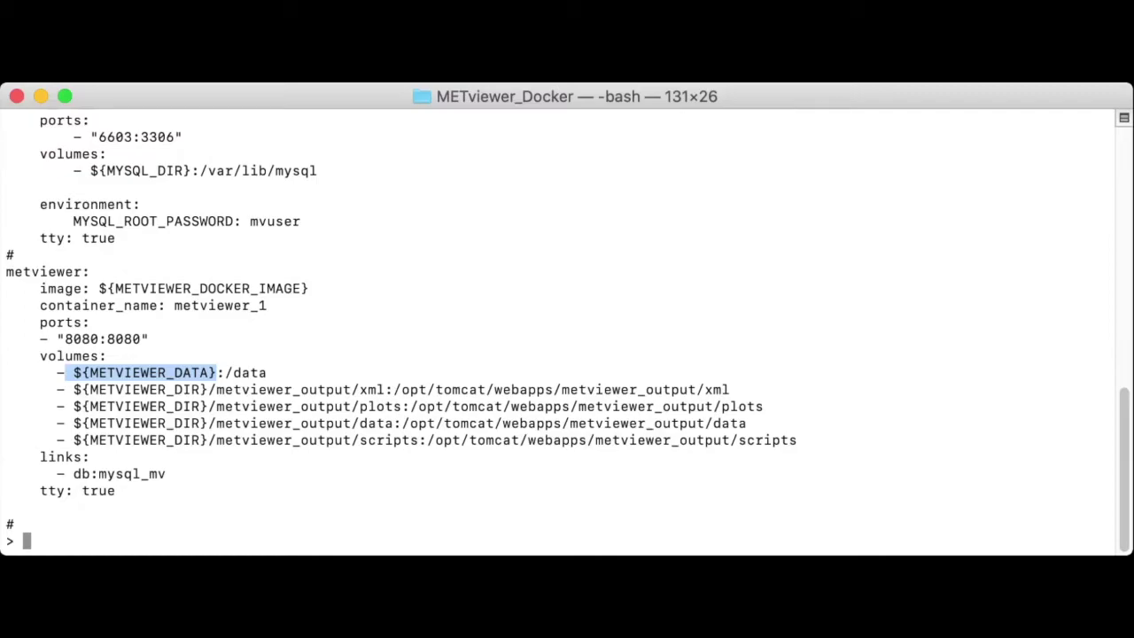
{"action": "left_click_drag", "start_coordinate": [91, 170], "coordinate": [192, 170]}
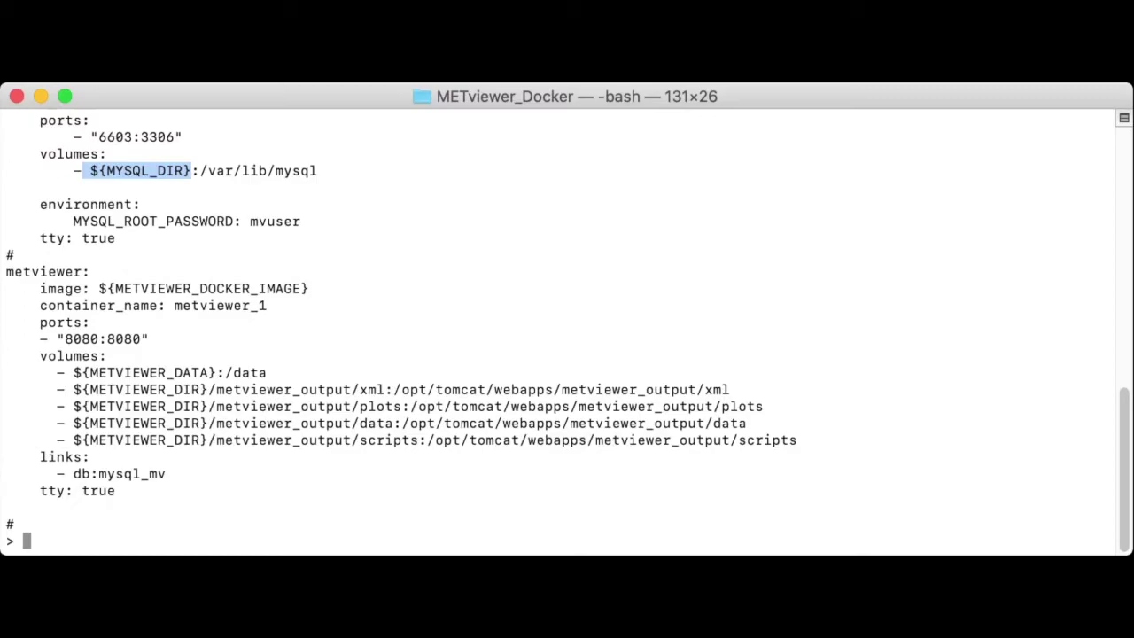
{"action": "left_click_drag", "start_coordinate": [74, 390], "coordinate": [207, 390]}
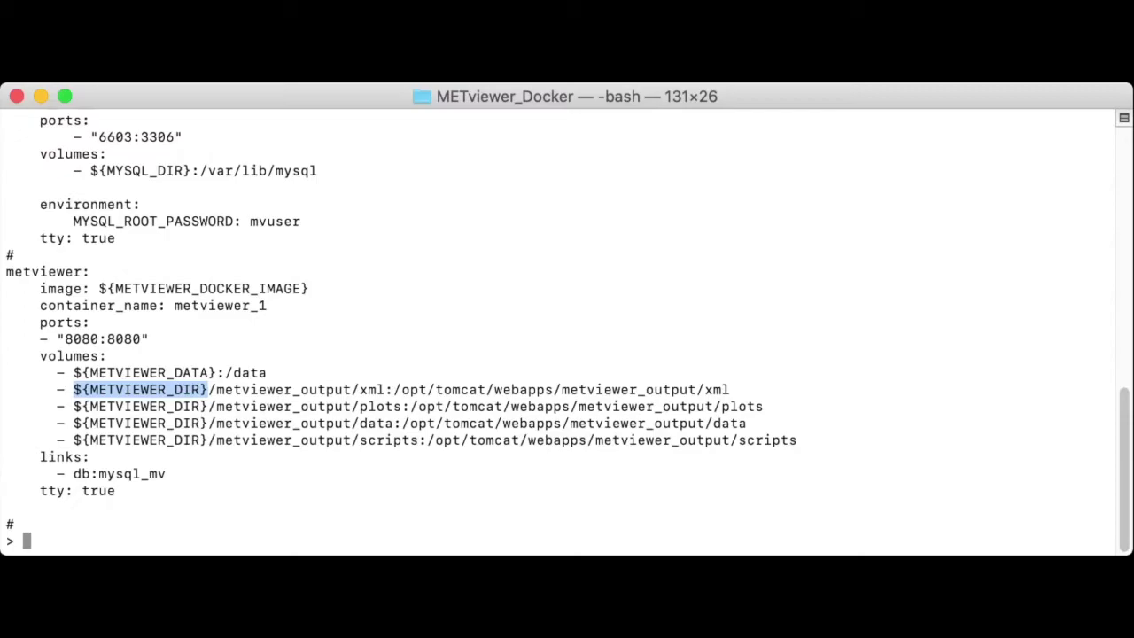
{"action": "key", "text": "super+Tab"}
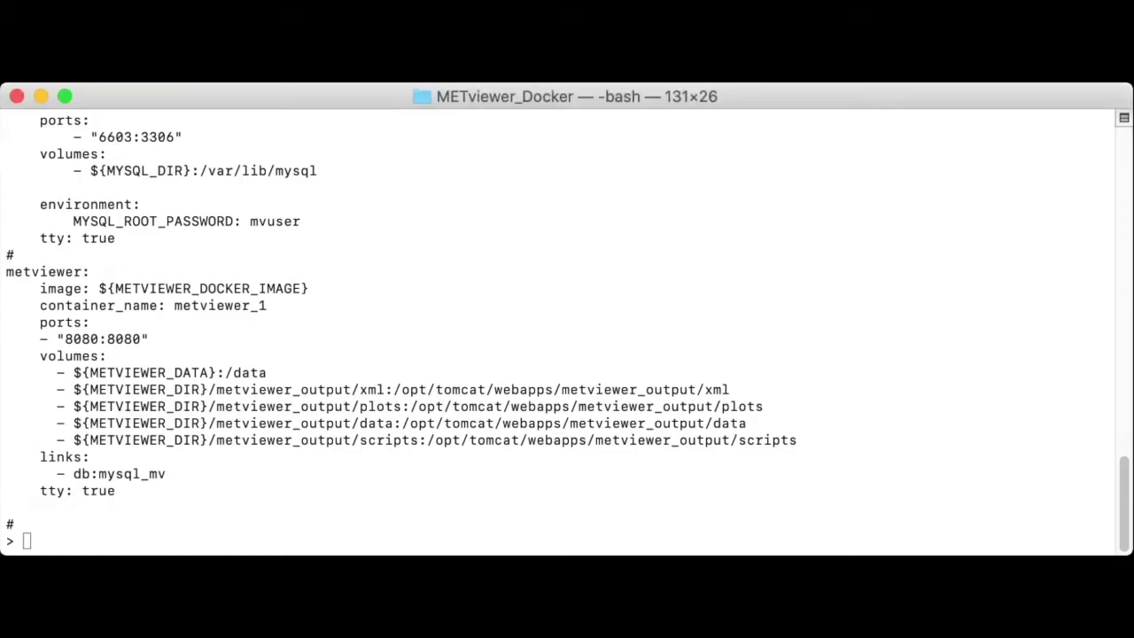
{"action": "left_click_drag", "start_coordinate": [5, 473], "coordinate": [57, 473]}
Step: Fetch sample_data-met_out_v9.1.tgz with curl and extract it into the current folder with tar
{"action": "type", "text": "curl -SL https://dtcenter.ucar.edu/dfiles/code/METplus/METviewer/sample_data-met_out_v9.1.tgz | tar -xzC ."}
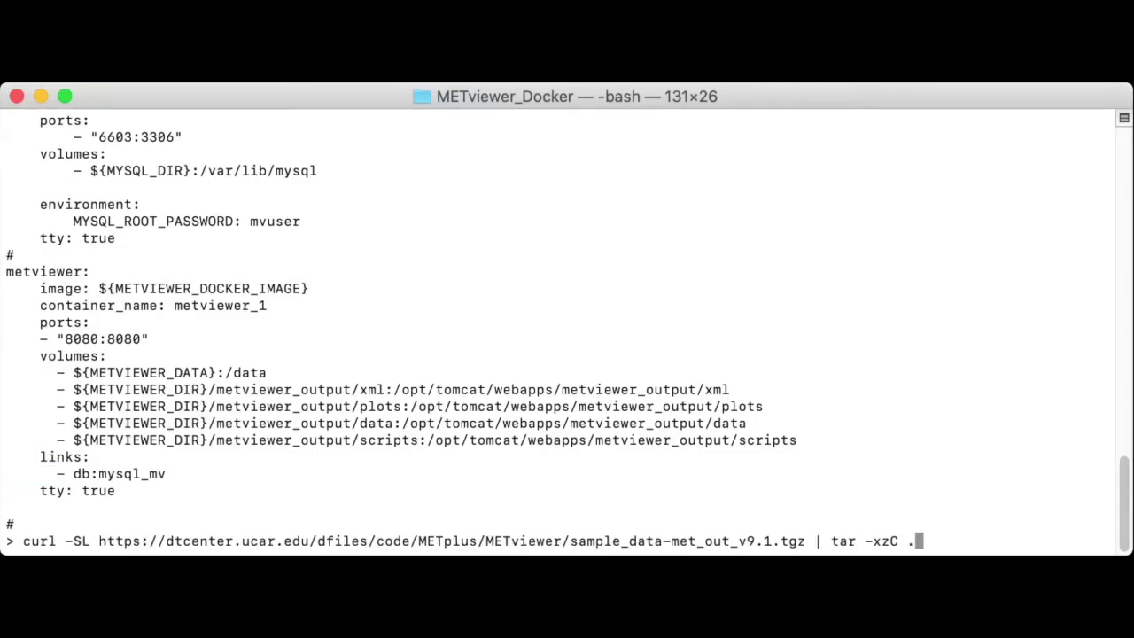
{"action": "key", "text": "Return"}
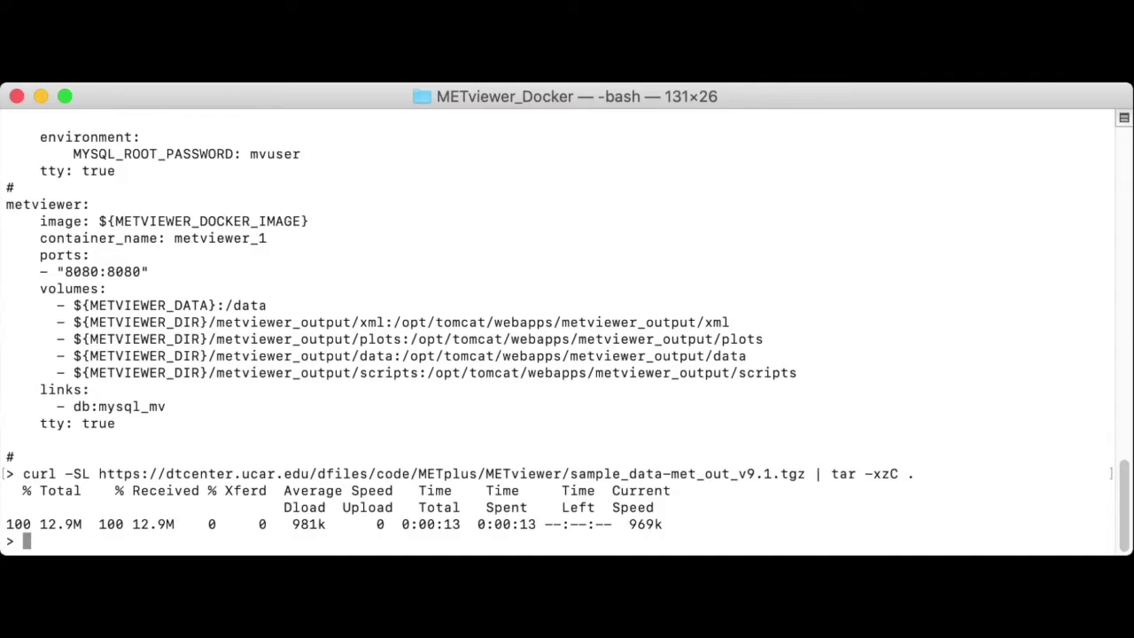
Step: Create the MySQL and METviewer folders and export METVIEWER_DATA as `pwd`/met_out
{"action": "type", "text": "mkdir MySQL "}
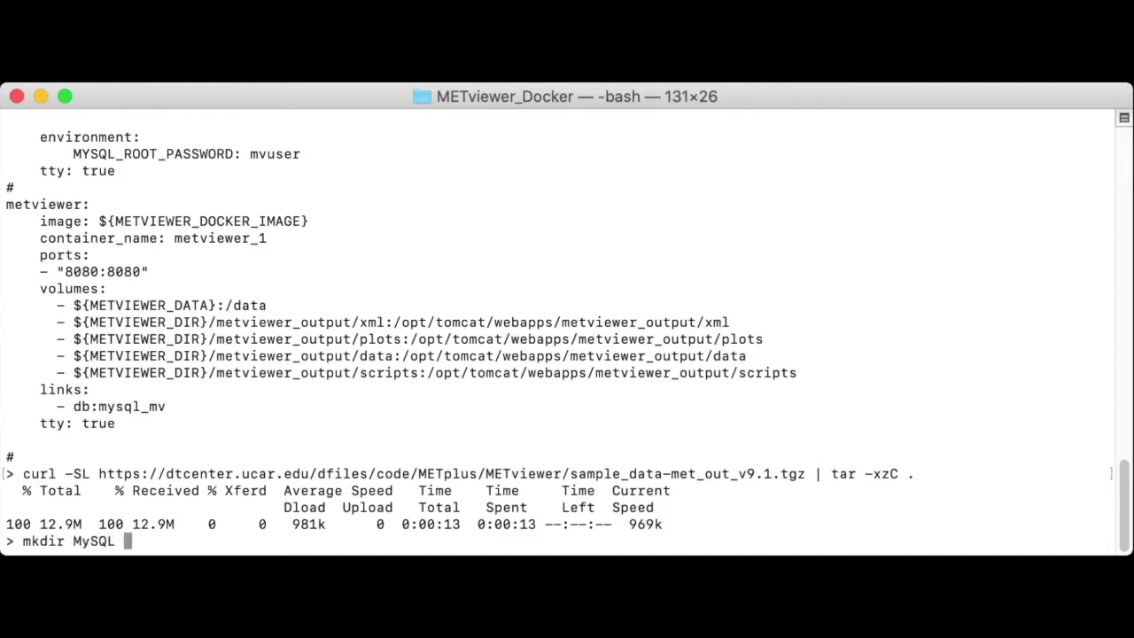
{"action": "type", "text": "METvid"}
{"action": "type", "text": "wer"}
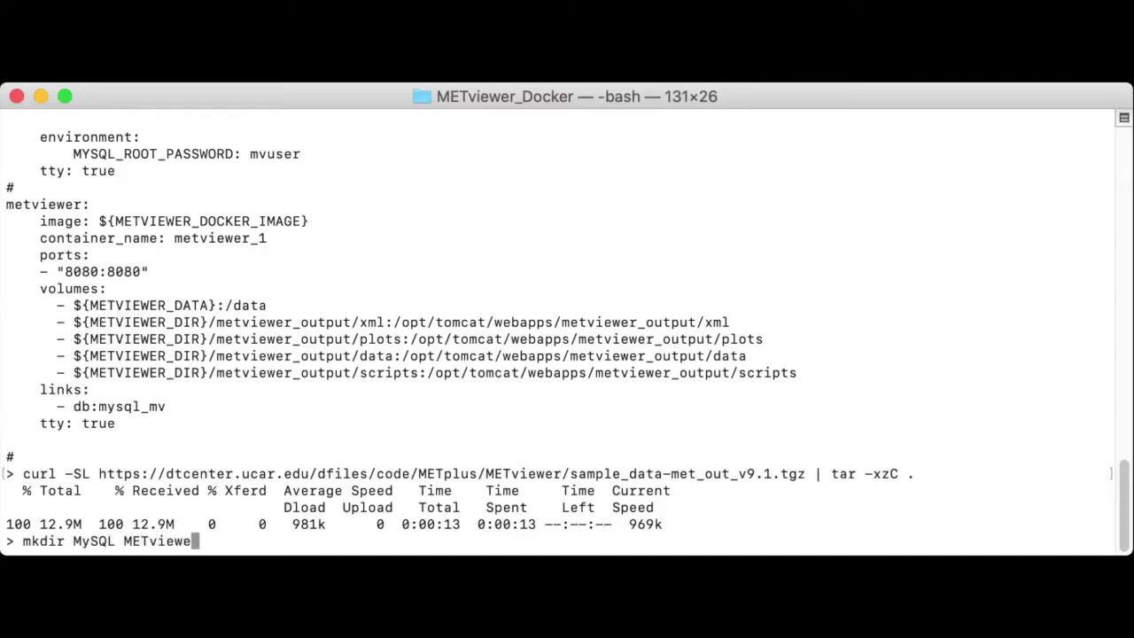
{"action": "key", "text": "Return"}
{"action": "type", "text": "ex"}
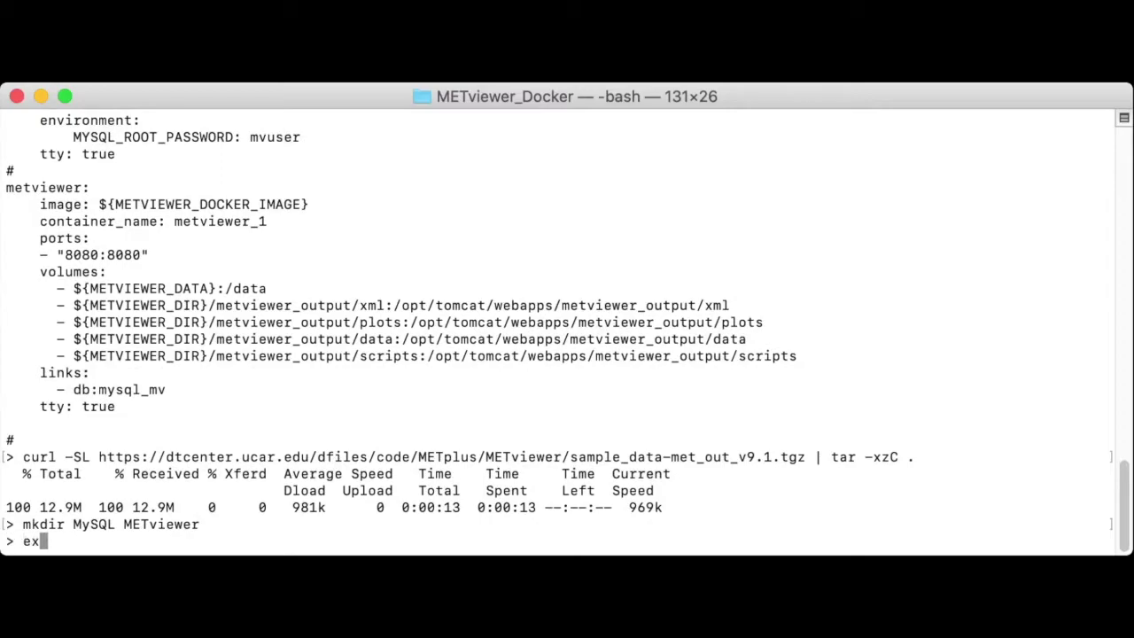
{"action": "type", "text": "port METVIEWER_"}
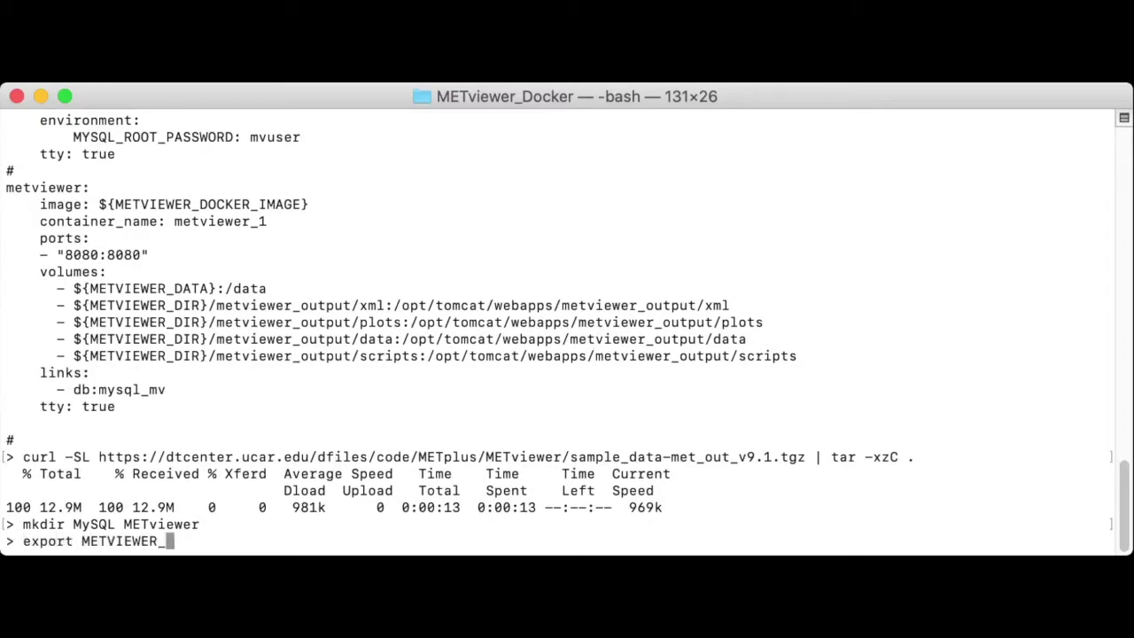
{"action": "type", "text": "DATA=`pw"}
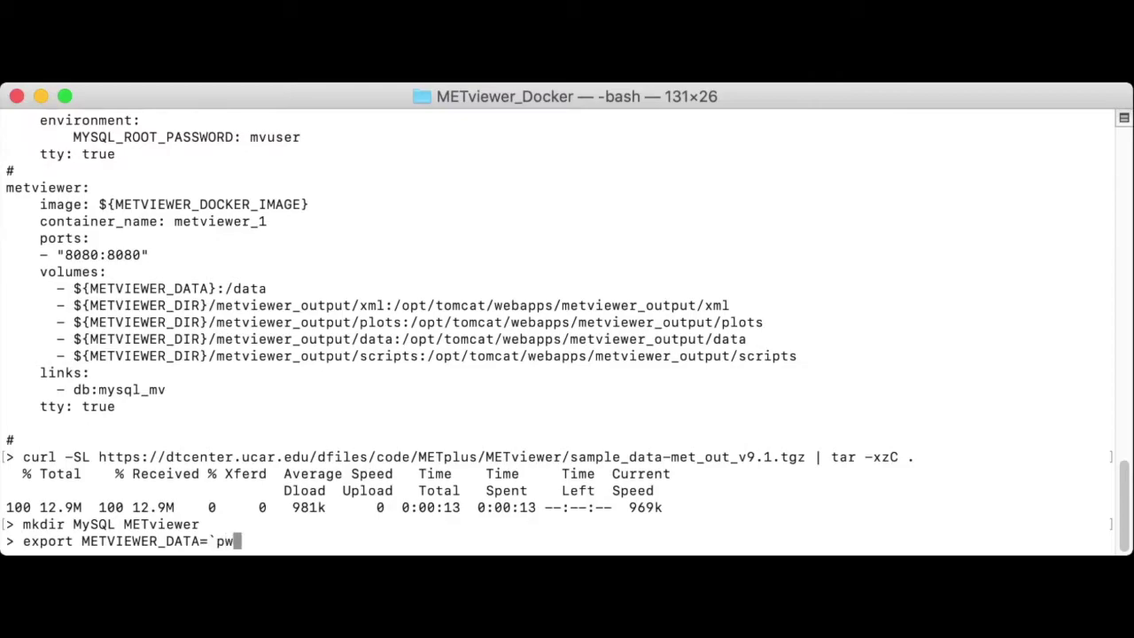
{"action": "type", "text": "d`/met_out"}
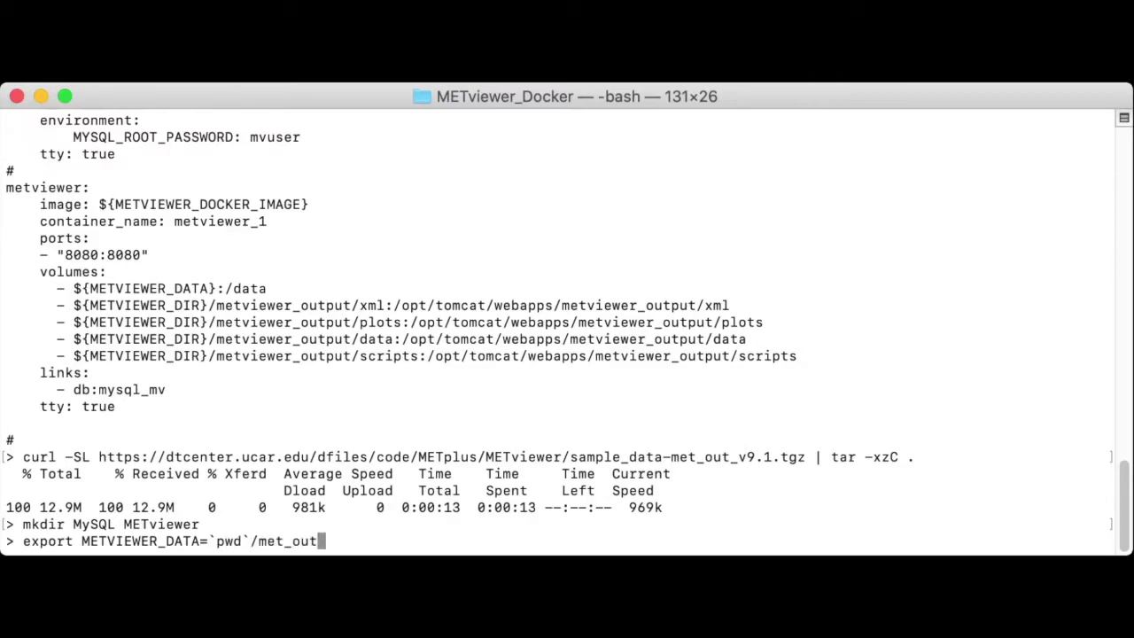
{"action": "key", "text": "Return"}
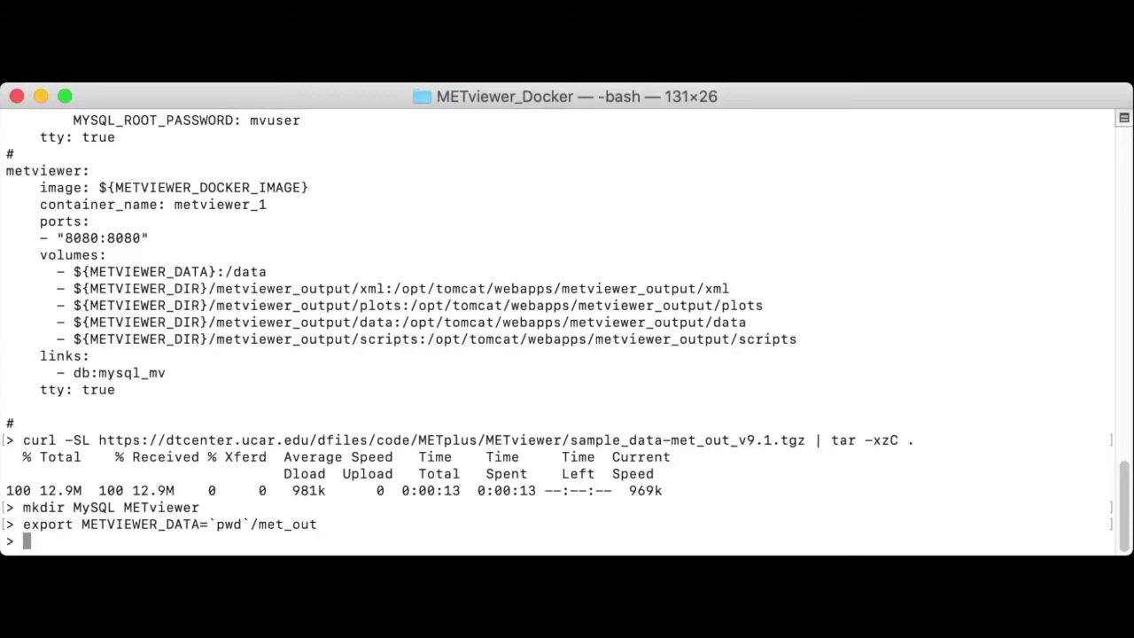
Step: Export MYSQL_DIR=`pwd`/MySQL, METVIEWER_DIR=`pwd`/METviewer and METVIEWER_DOCKER_IMAGE=dtcenter/metviewer
{"action": "type", "text": "export MY"}
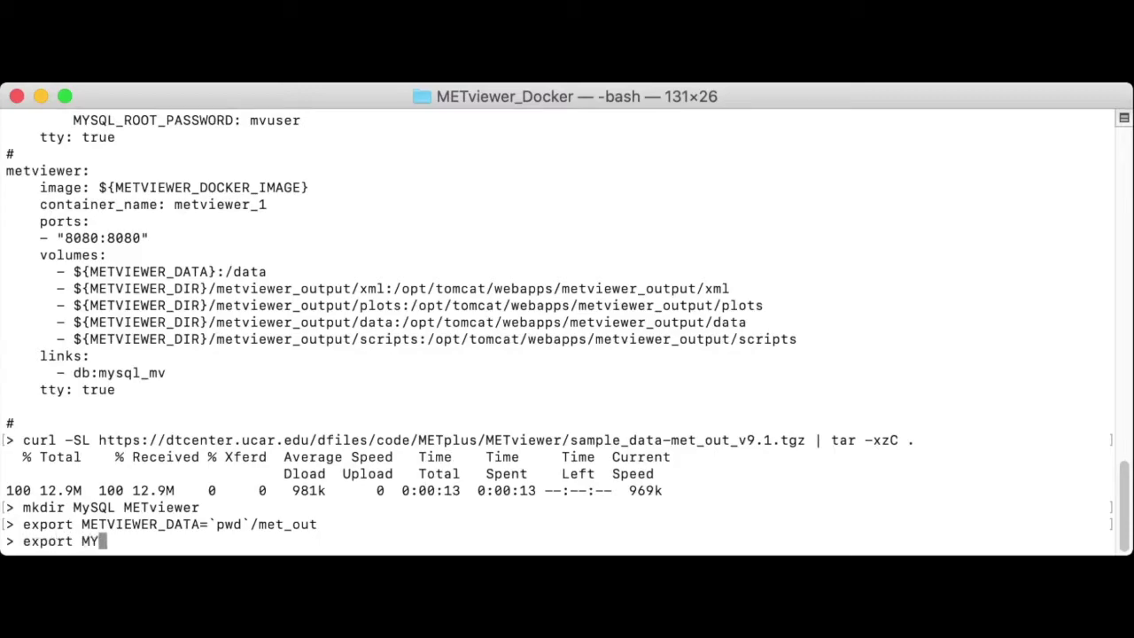
{"action": "type", "text": "SQL_DIR=`p"}
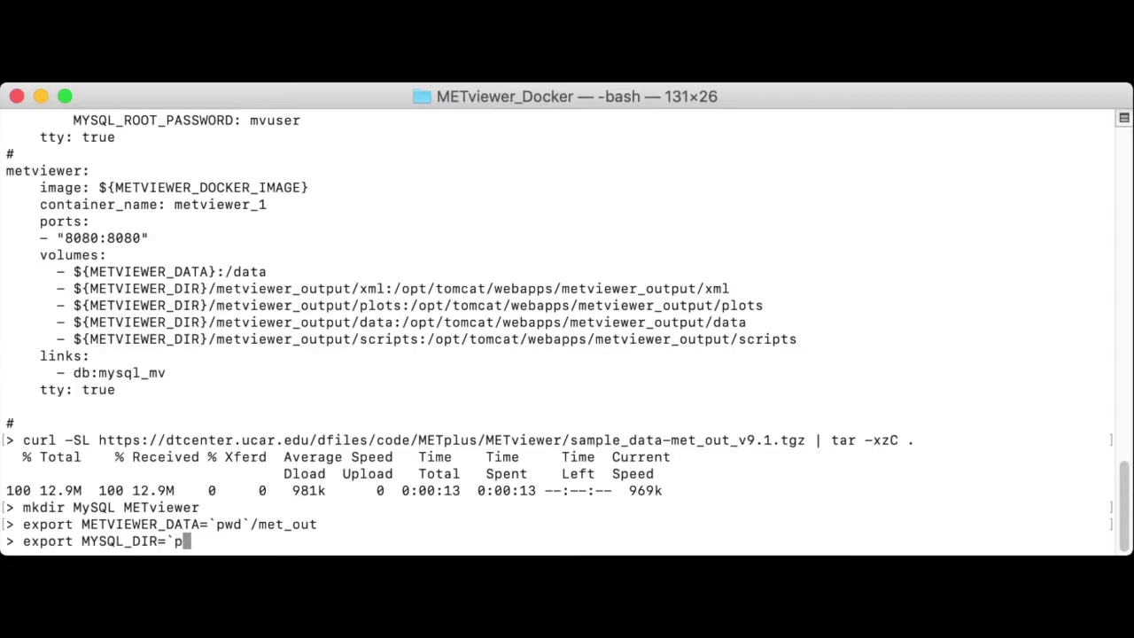
{"action": "type", "text": "wd`/MySQL"}
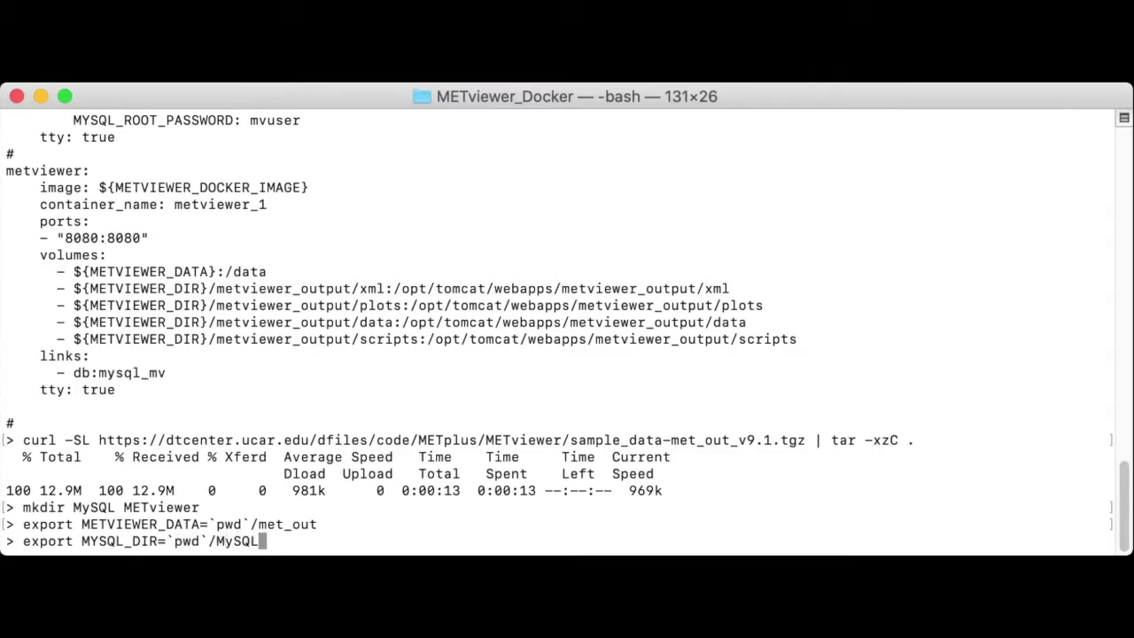
{"action": "key", "text": "Return"}
{"action": "type", "text": "export METV"}
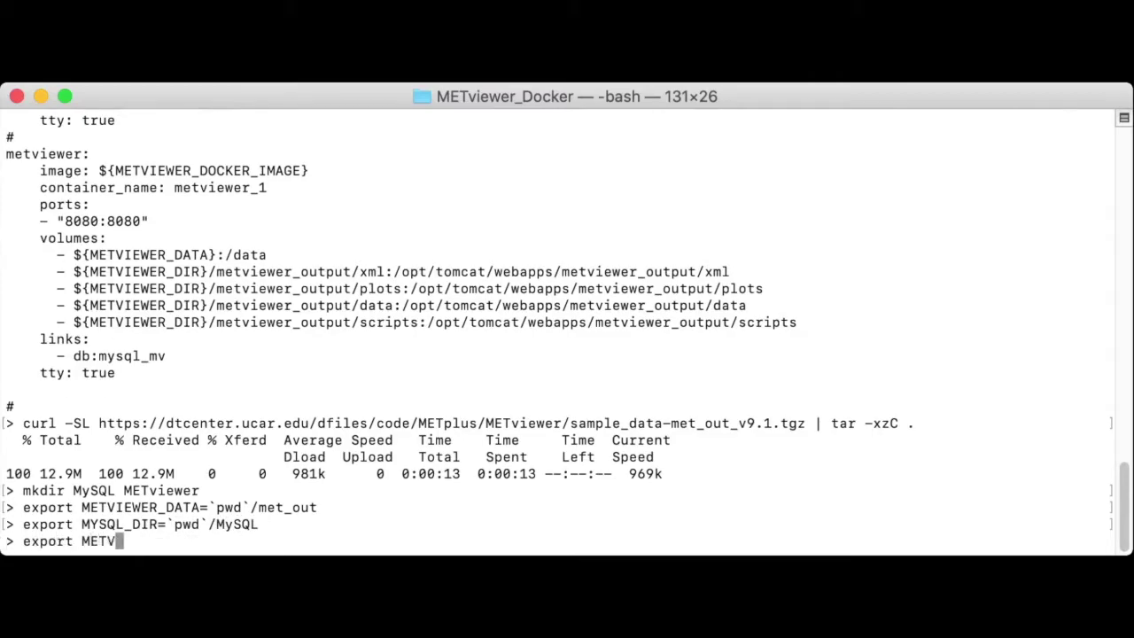
{"action": "type", "text": "IEWER_DIR=`pwd`/MET"}
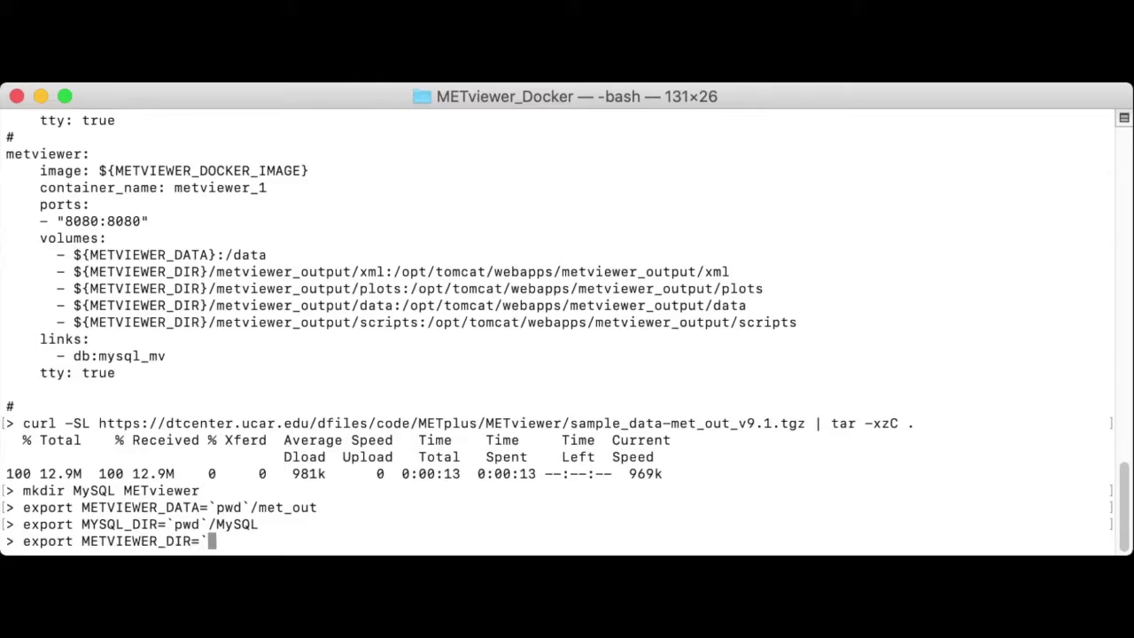
{"action": "type", "text": "viewer"}
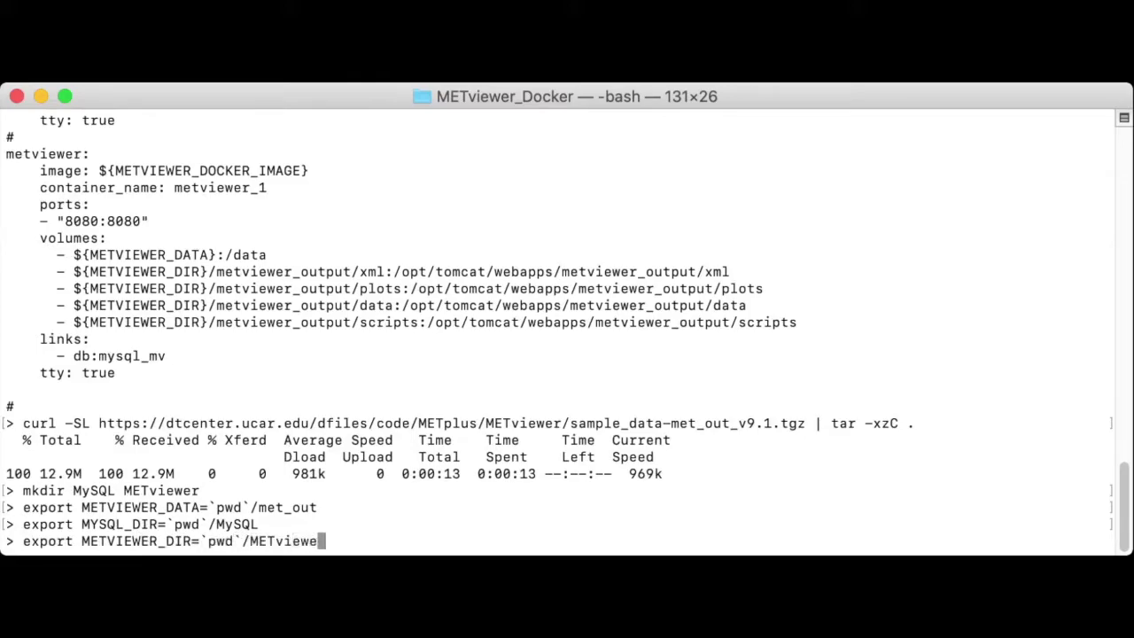
{"action": "key", "text": "Return"}
{"action": "type", "text": "export ME"}
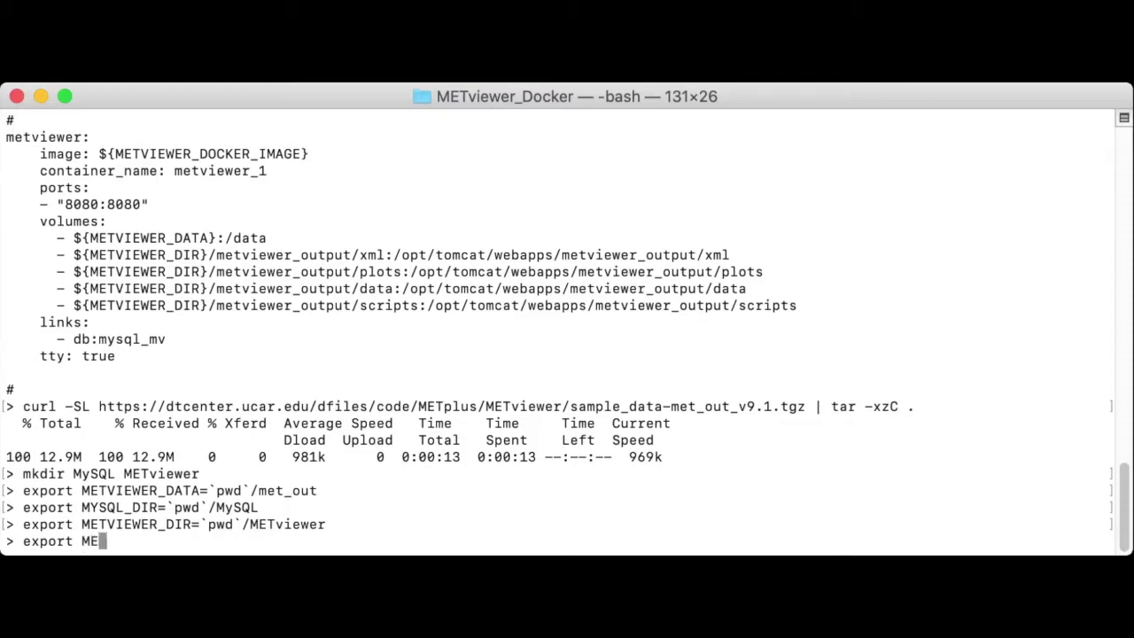
{"action": "type", "text": "TVIEWER_DAT"}
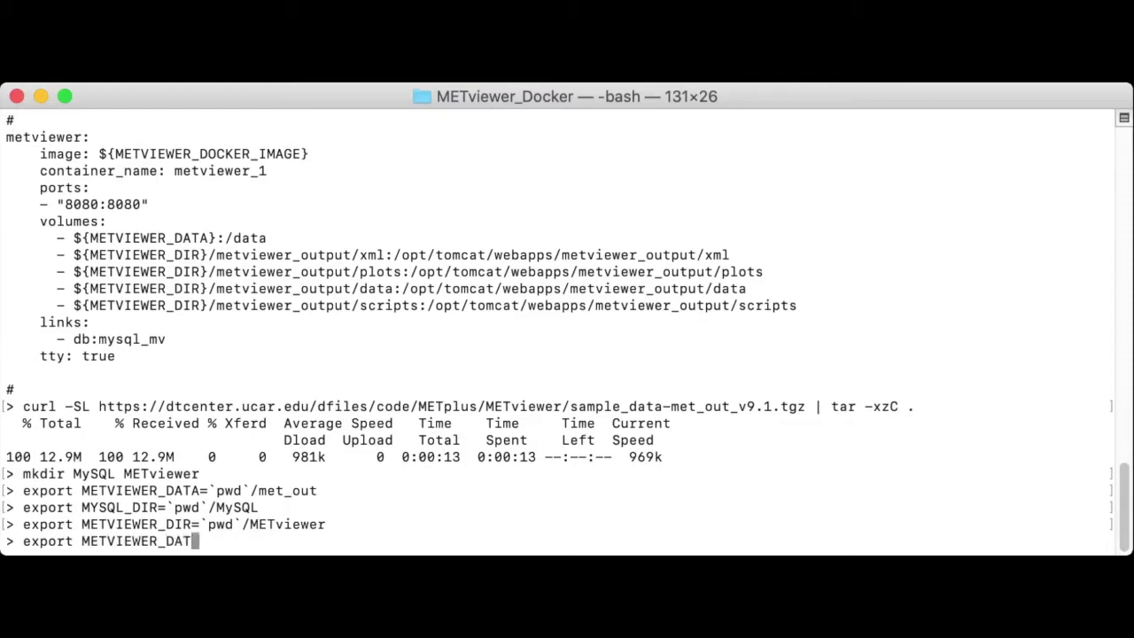
{"action": "key", "text": "BackSpace"}
{"action": "key", "text": "BackSpace"}
{"action": "type", "text": "OCKER_I"}
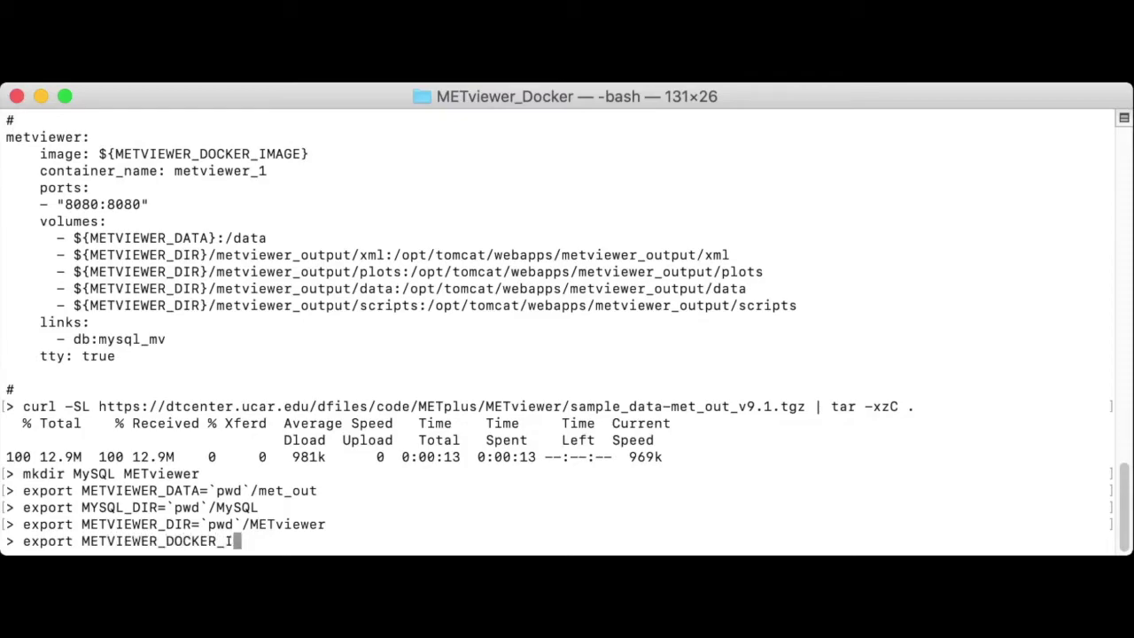
{"action": "type", "text": "MAGE=dt"}
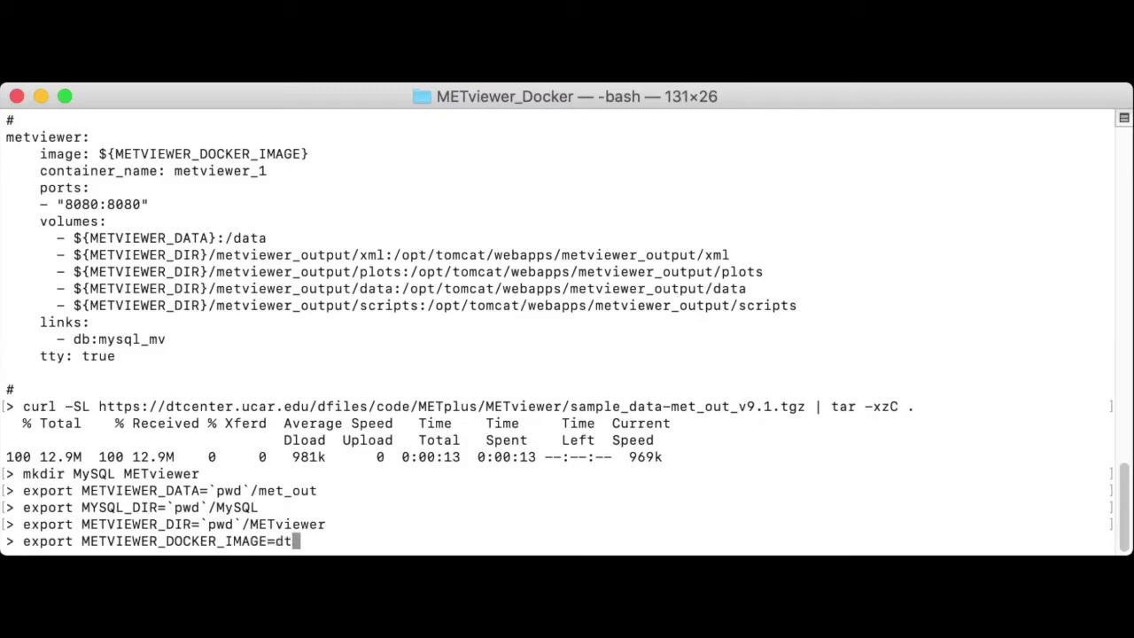
{"action": "type", "text": "center/metviewer"}
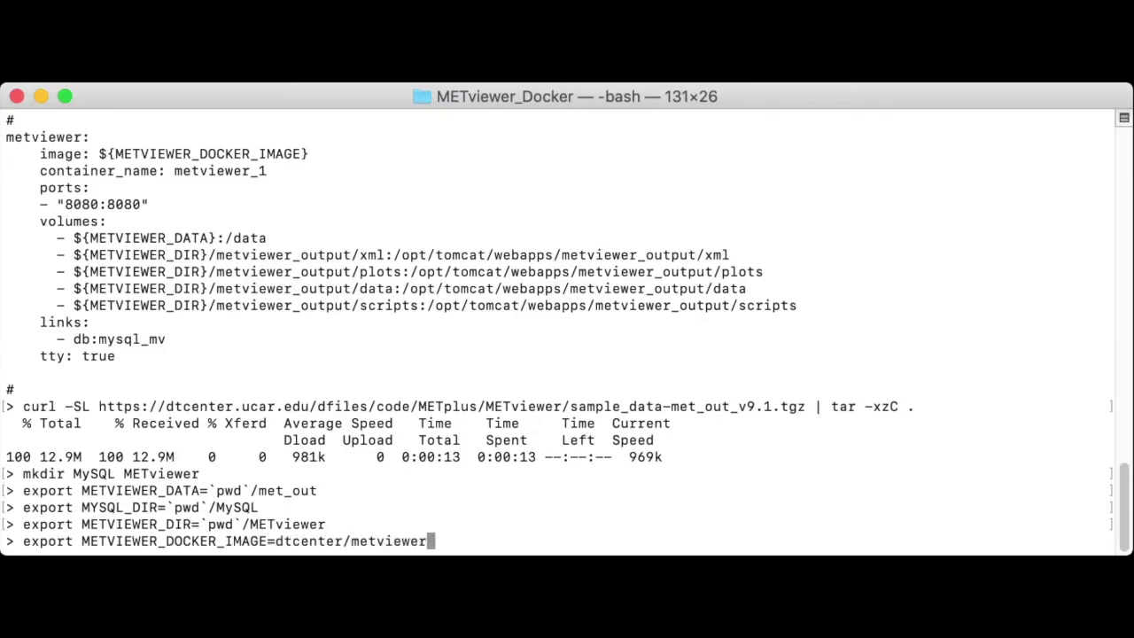
{"action": "key", "text": "Return"}
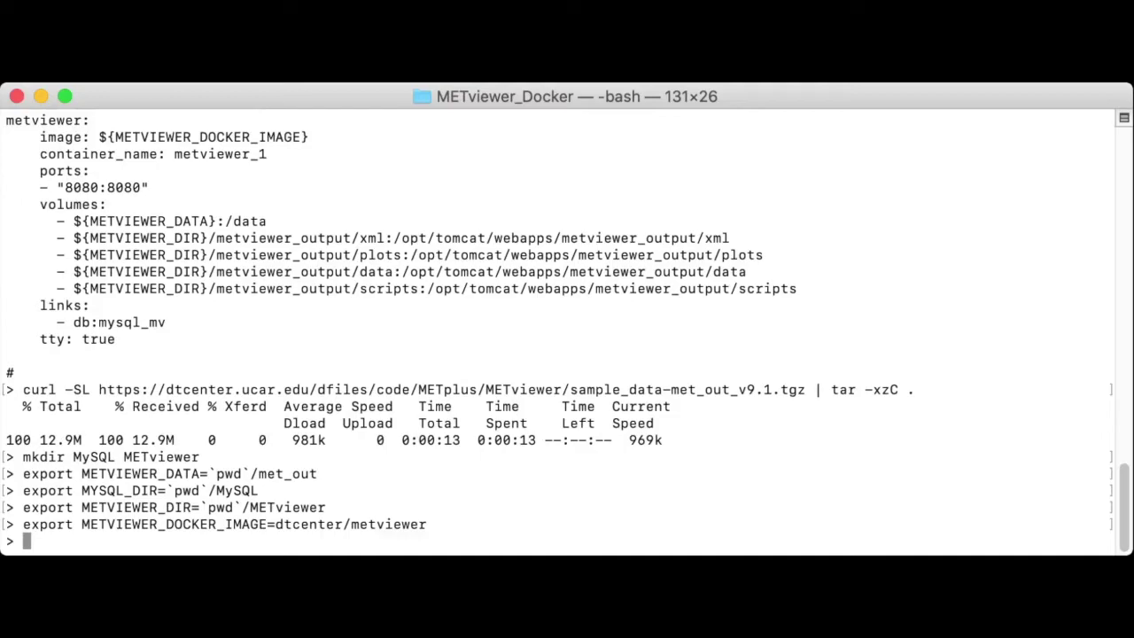
{"action": "key", "text": "super+Tab"}
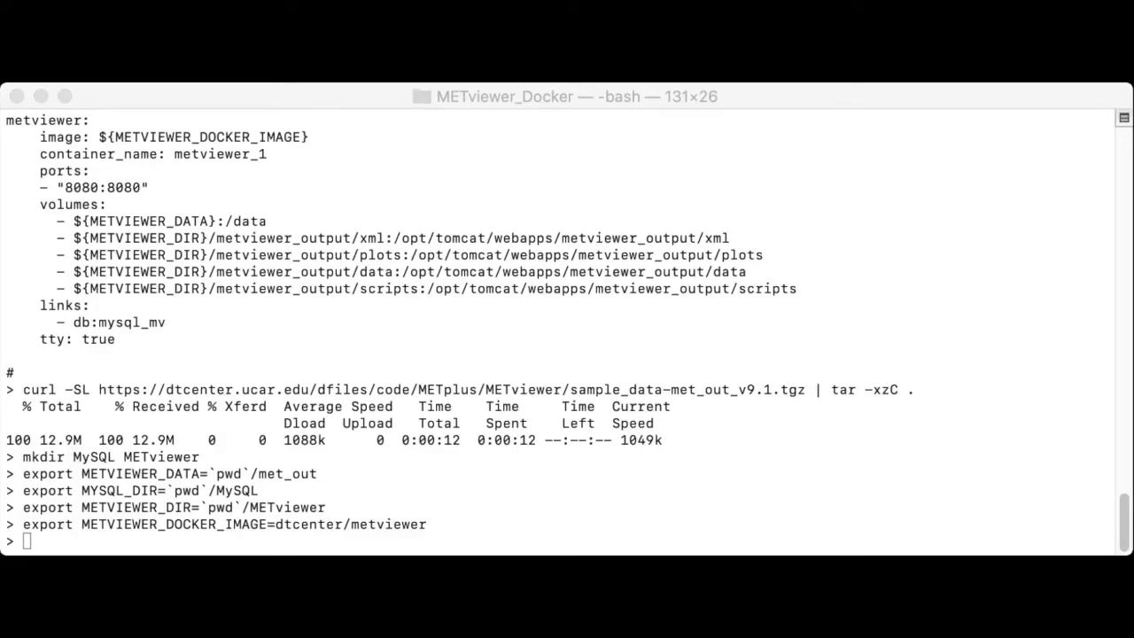
{"action": "key", "text": "super+Tab"}
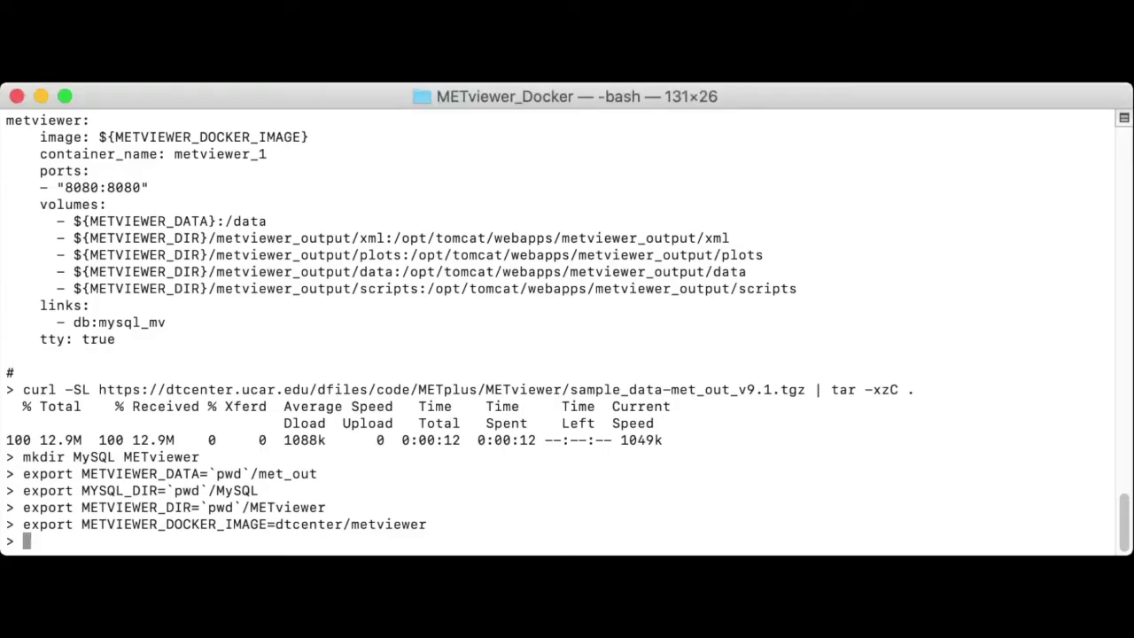
Step: Start the containers with docker-compose up -d and verify metviewer_1 and mysql_mv with docker ps -a
{"action": "type", "text": "docker-co"}
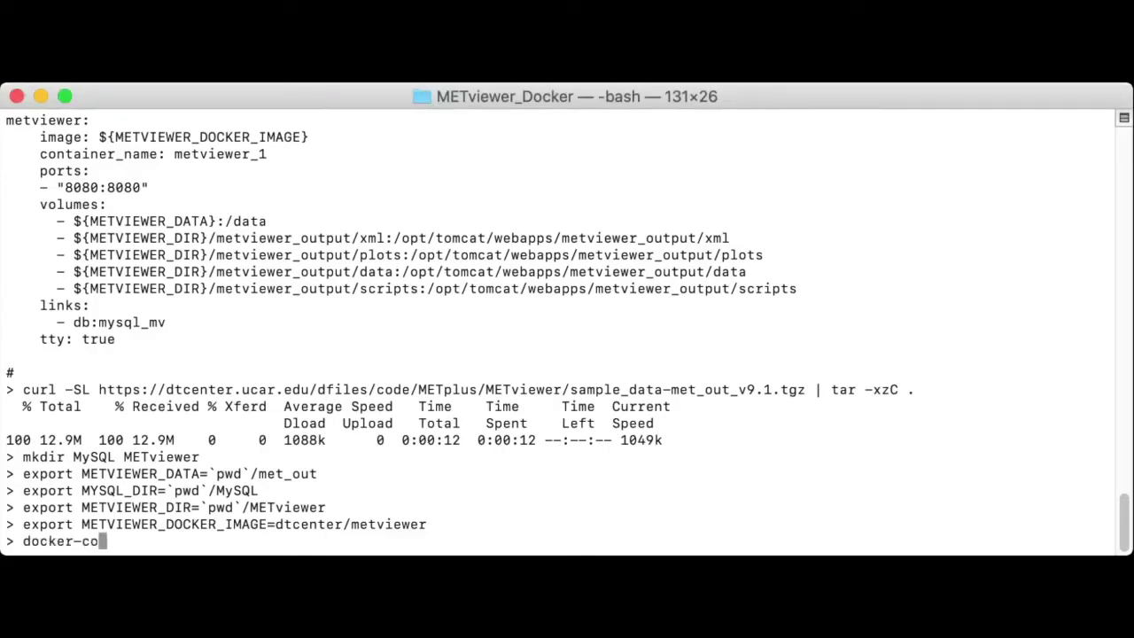
{"action": "type", "text": "mpose up -d"}
{"action": "key", "text": "Return"}
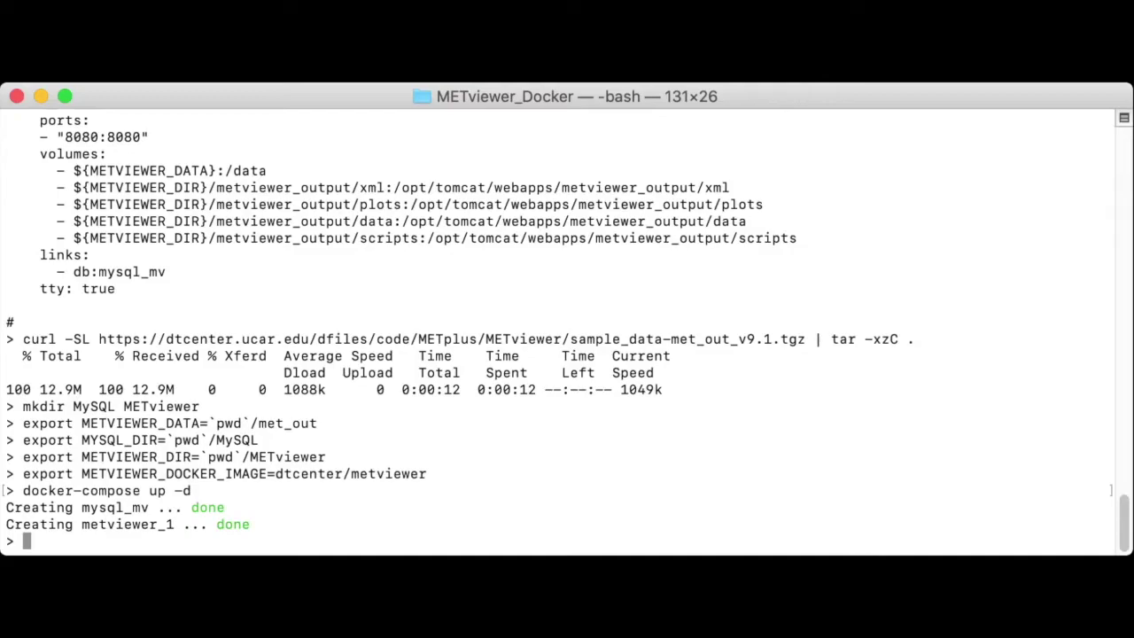
{"action": "type", "text": "docker ps -a"}
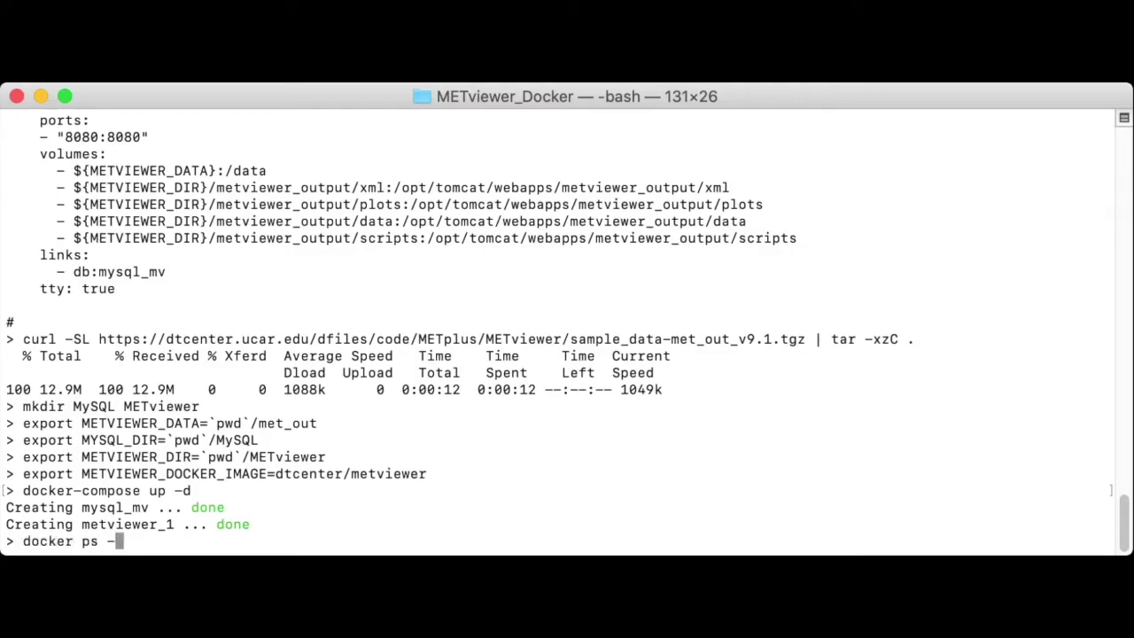
{"action": "key", "text": "Return"}
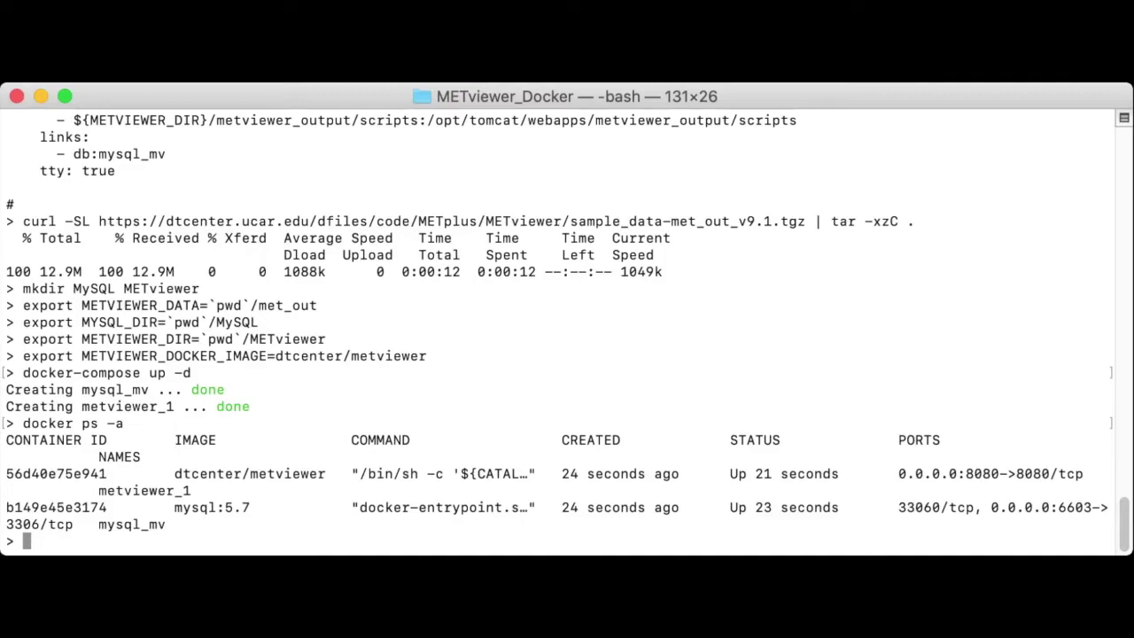
{"action": "double_click", "coordinate": [145, 490]}
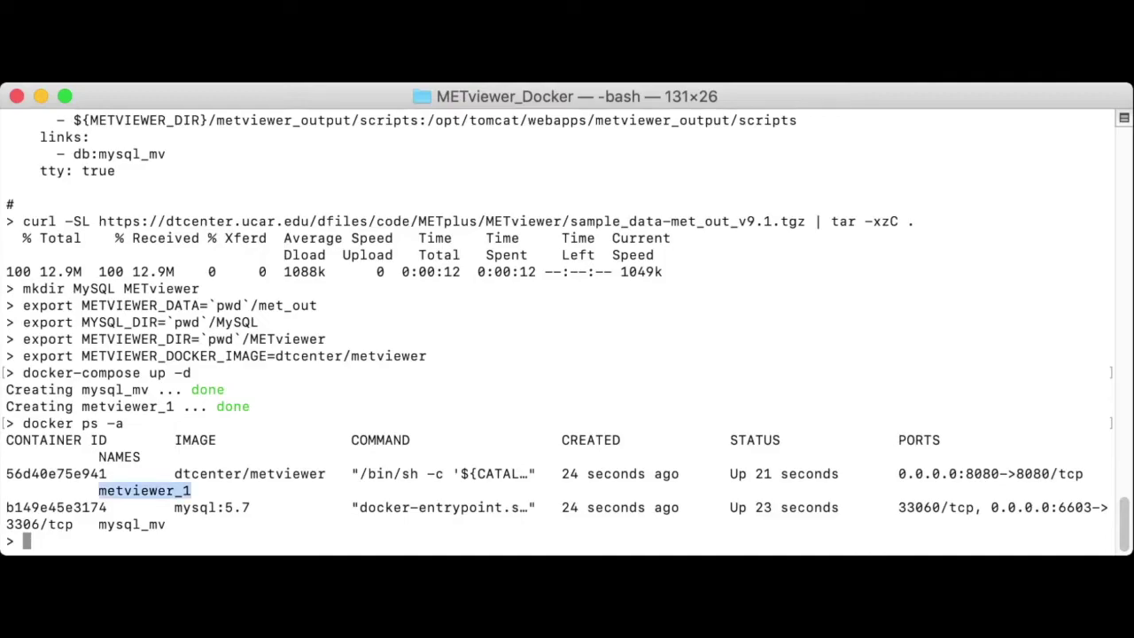
{"action": "double_click", "coordinate": [131, 524]}
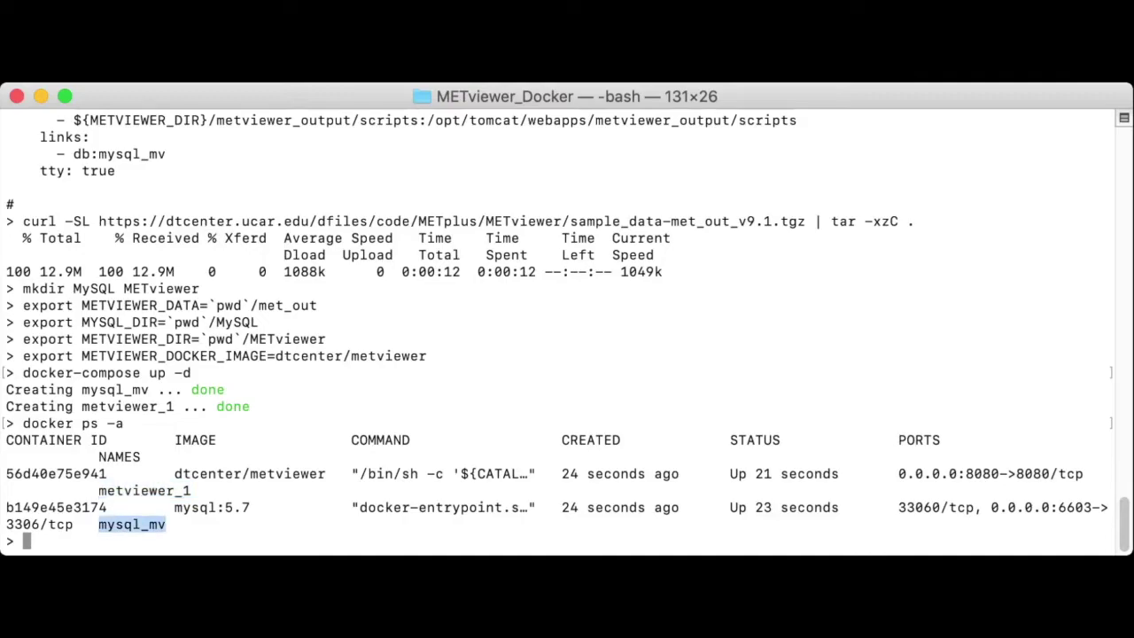
{"action": "key", "text": "super+Tab"}
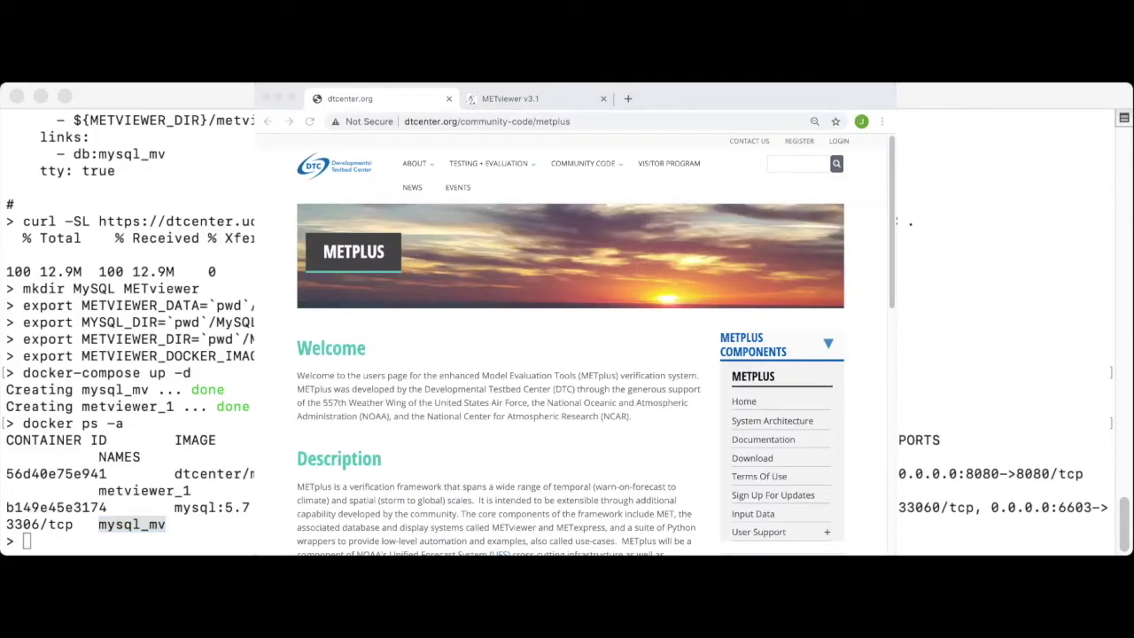
Step: Reload localhost:8080/metviewer/metviewer1.jsp in Chrome's METviewer v3.1 tab
{"action": "key", "text": "ctrl+Tab"}
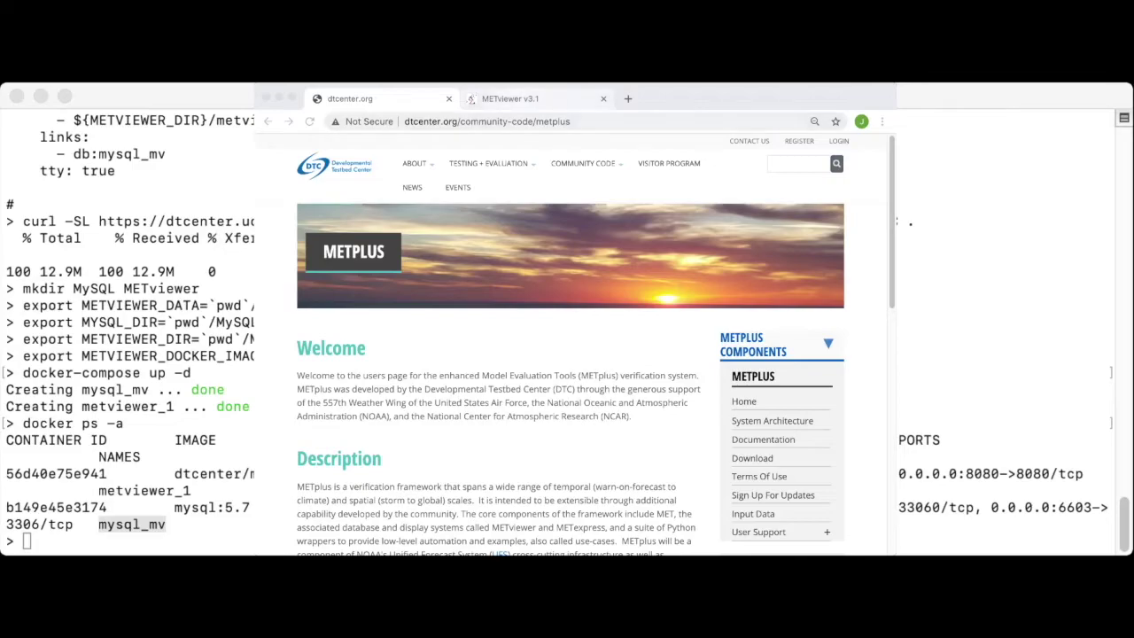
{"action": "key", "text": "super+l"}
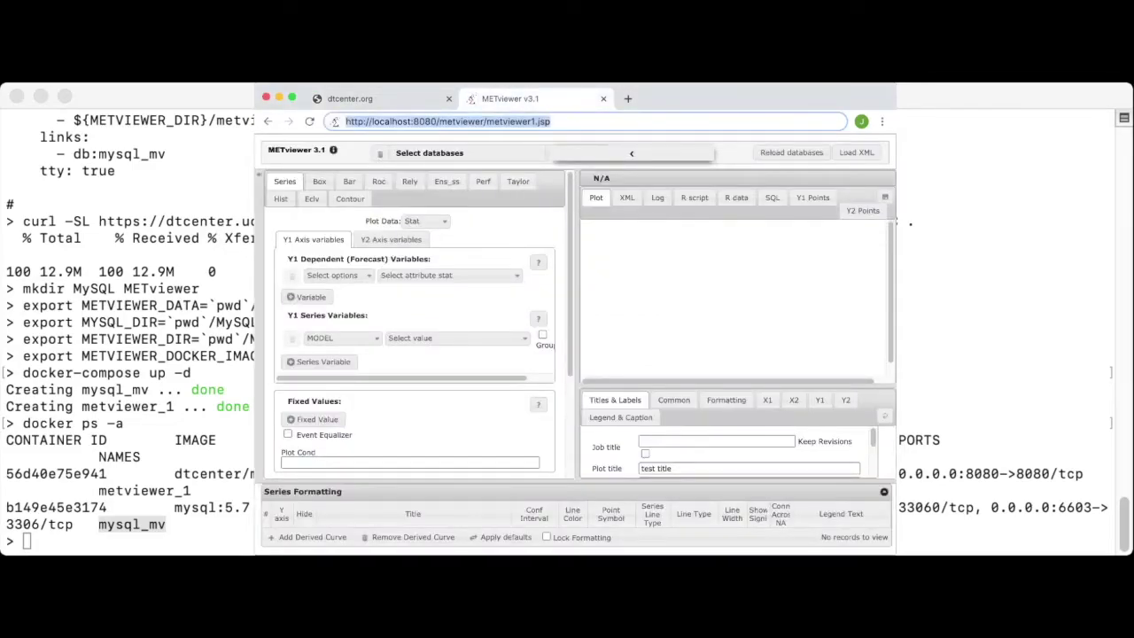
{"action": "key", "text": "Return"}
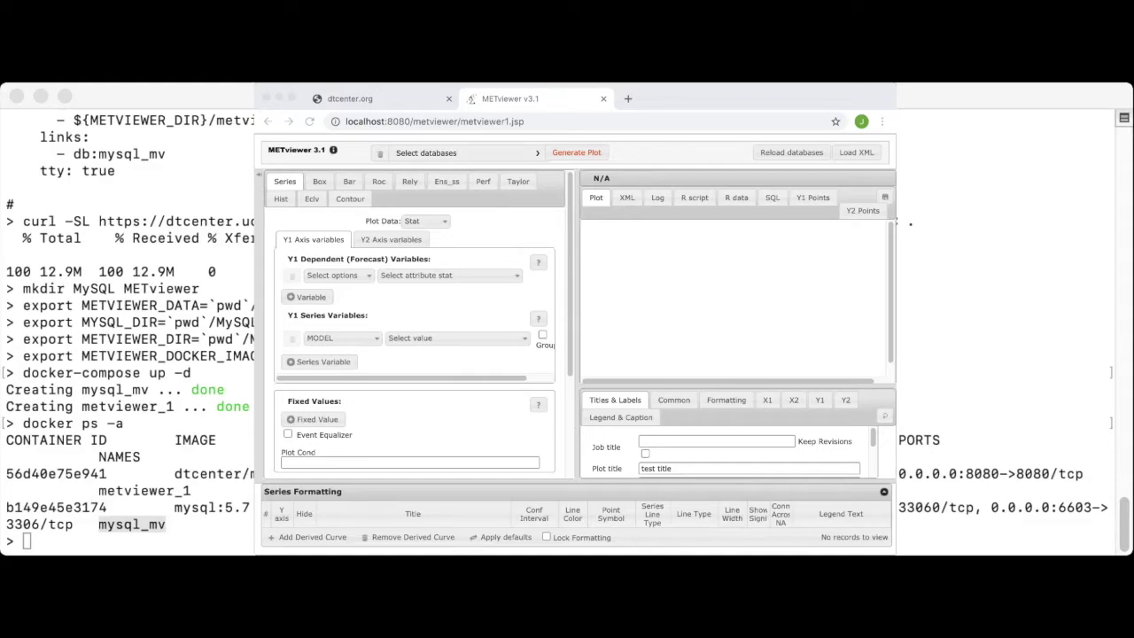
{"action": "left_click", "coordinate": [897, 222]}
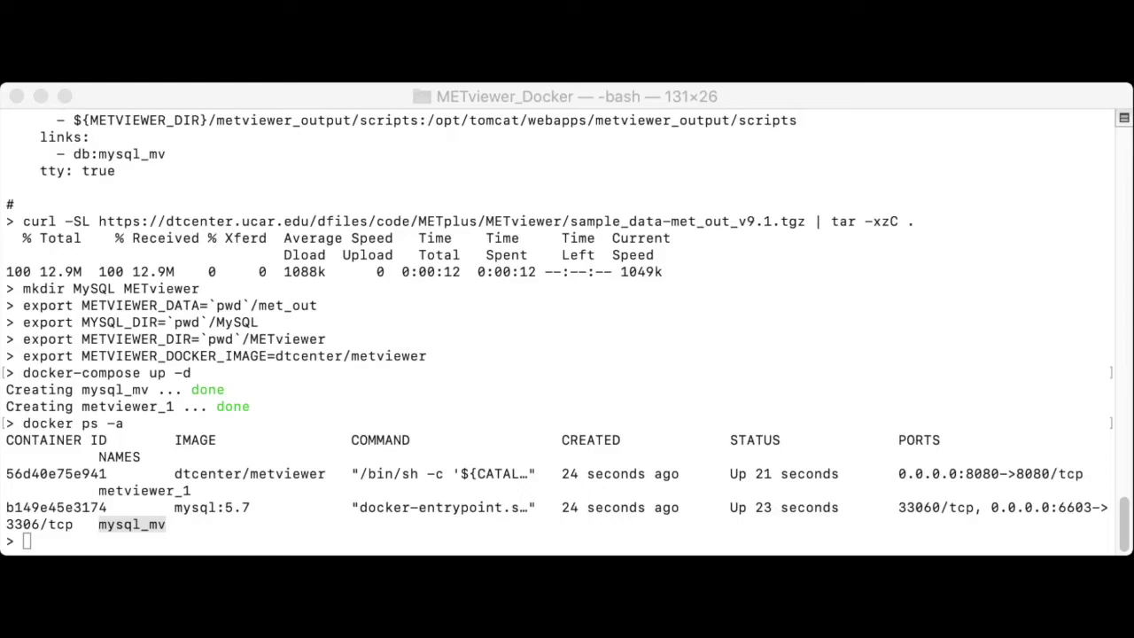
{"action": "key", "text": "super+Tab"}
Step: Print the met_out load_met_out.xml load specification with cat
{"action": "type", "text": "cat met_"}
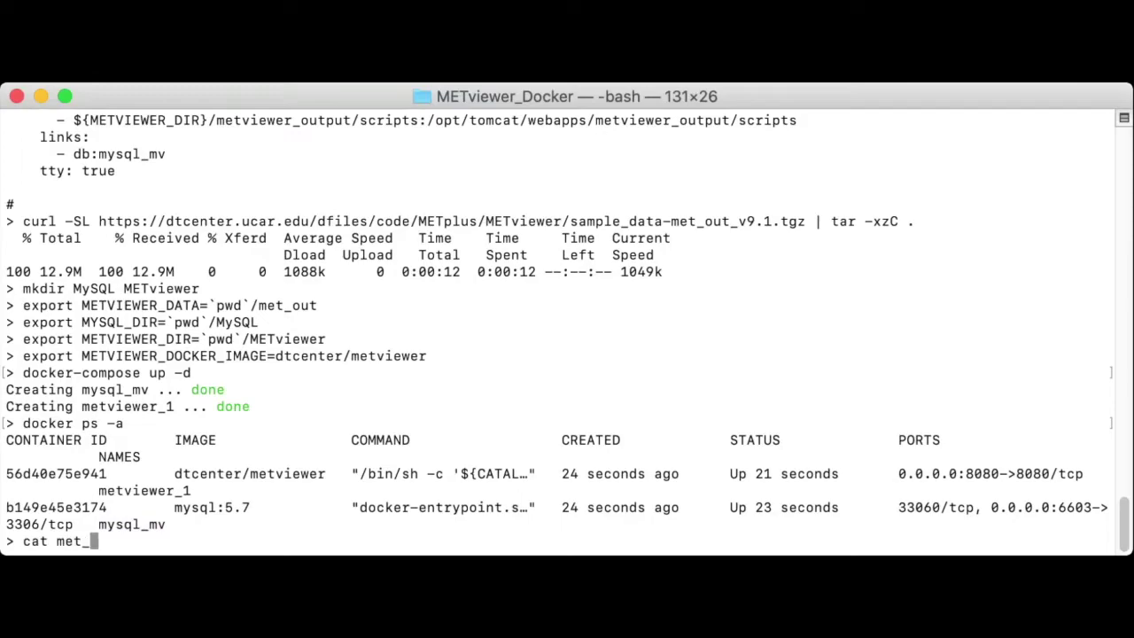
{"action": "key", "text": "Tab"}
{"action": "key", "text": "Tab"}
{"action": "key", "text": "Tab"}
{"action": "type", "text": "l"}
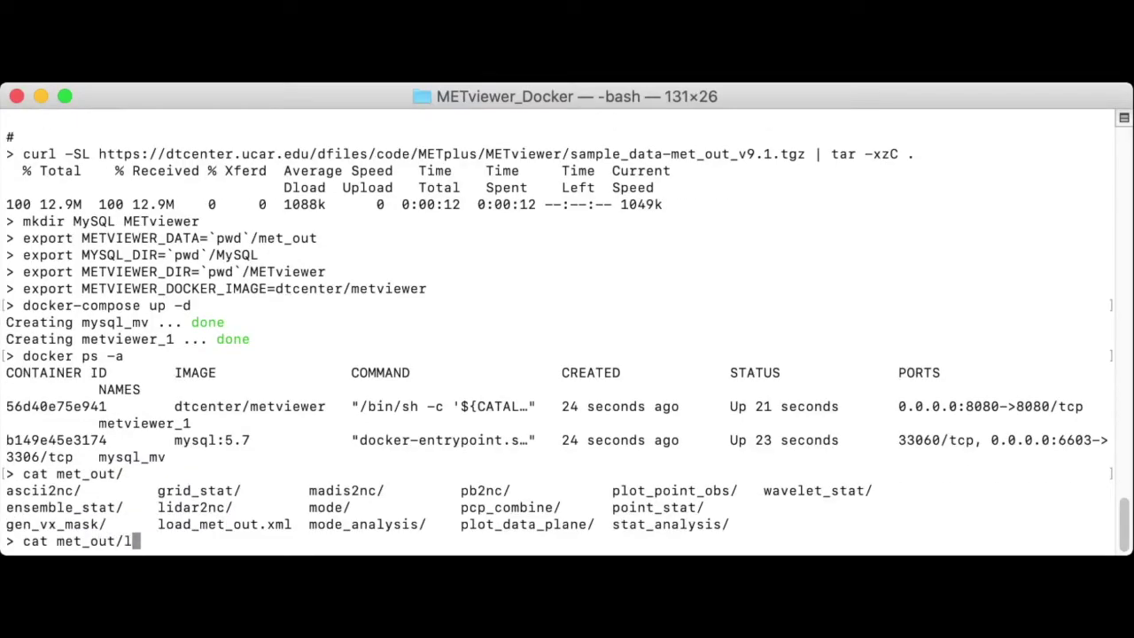
{"action": "type", "text": "oad_"}
{"action": "type", "text": "met_out.xml"}
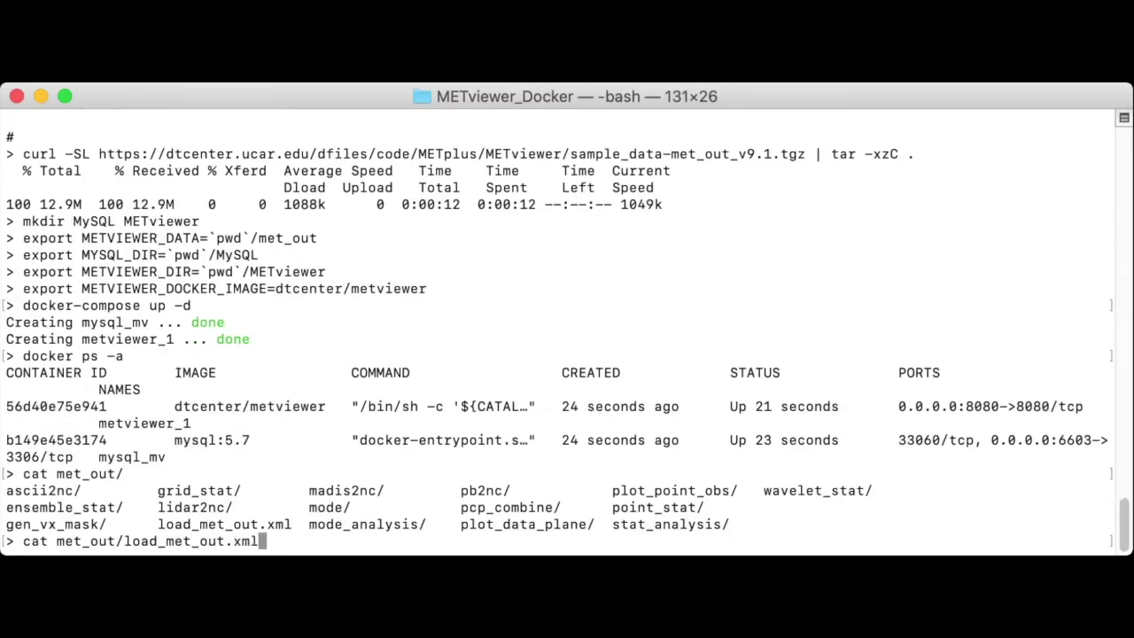
{"action": "key", "text": "Return"}
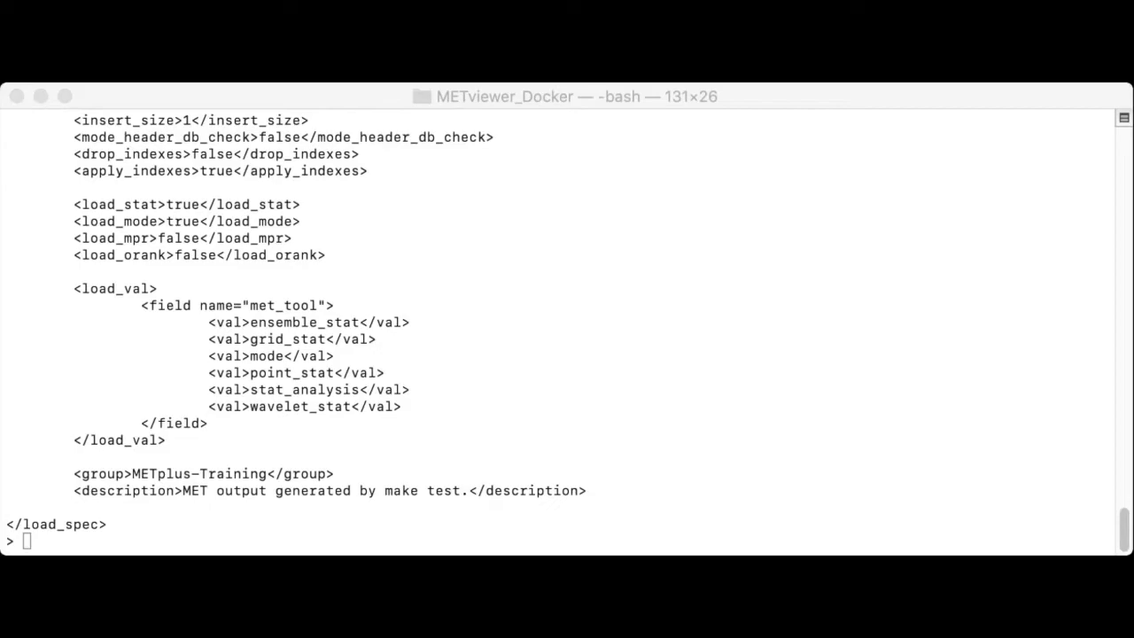
Step: Highlight the folder_tmpl setting and the <database>mv_met_out</database> line in the load spec
{"action": "scroll", "coordinate": [567, 333], "scroll_direction": "up", "scroll_amount": 6}
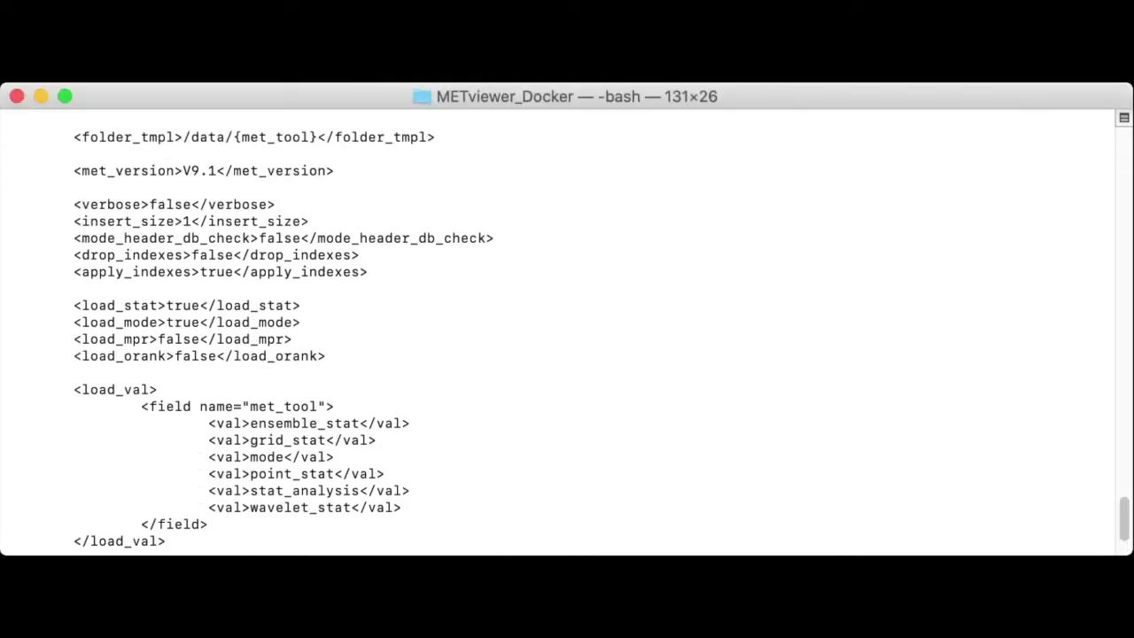
{"action": "left_click_drag", "start_coordinate": [175, 137], "coordinate": [81, 137]}
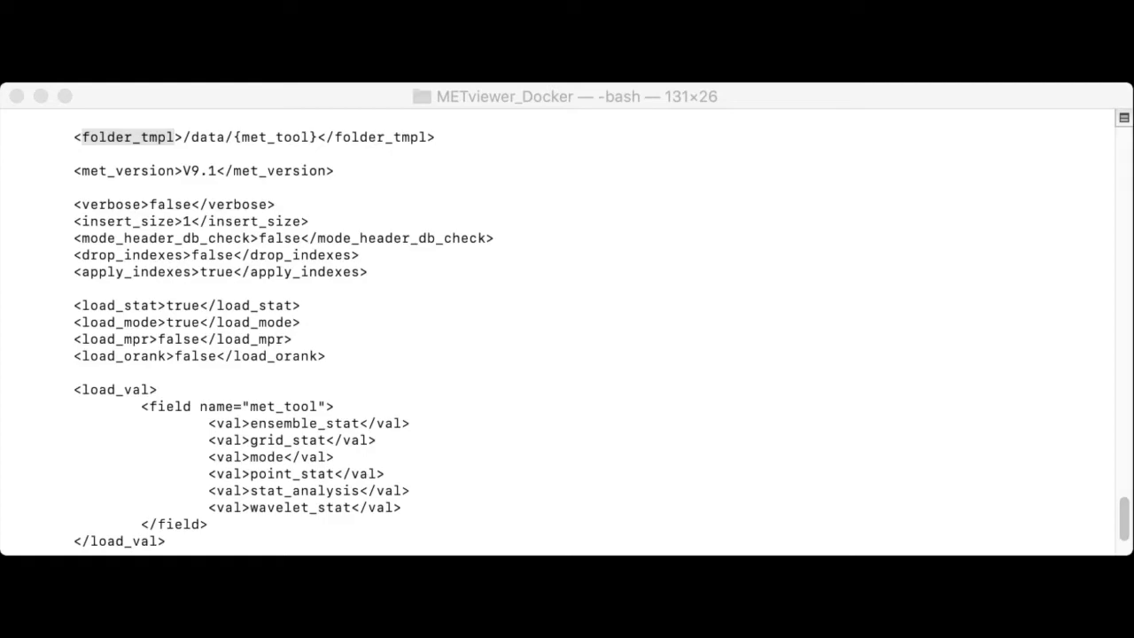
{"action": "scroll", "coordinate": [576, 331], "scroll_direction": "up", "scroll_amount": 3}
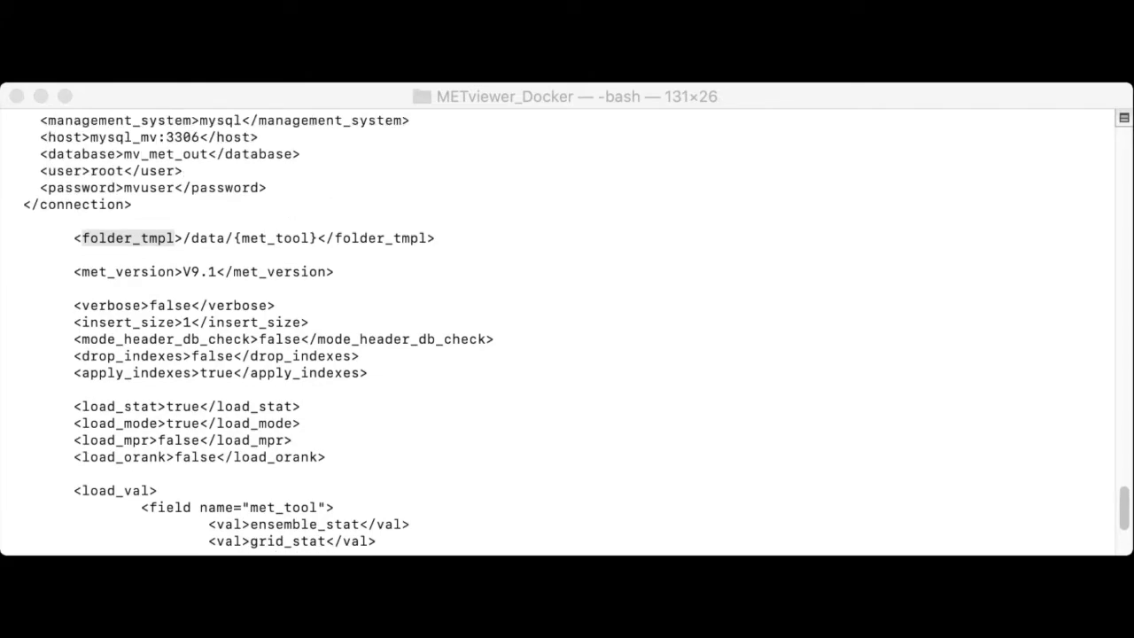
{"action": "key", "text": "super+Tab"}
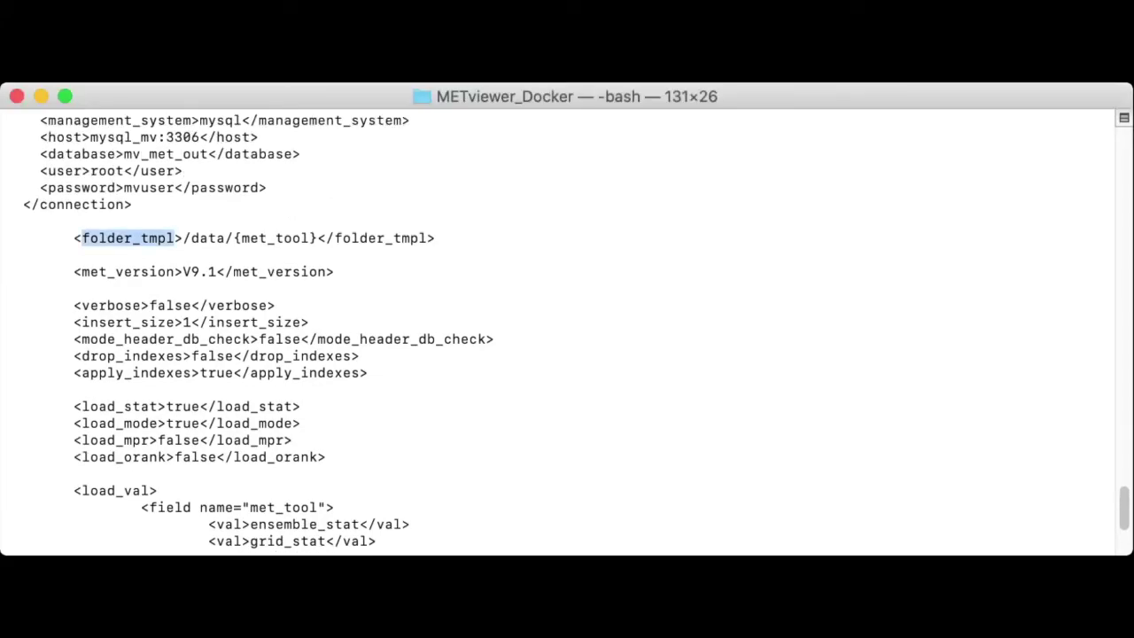
{"action": "left_click_drag", "start_coordinate": [47, 154], "coordinate": [283, 154]}
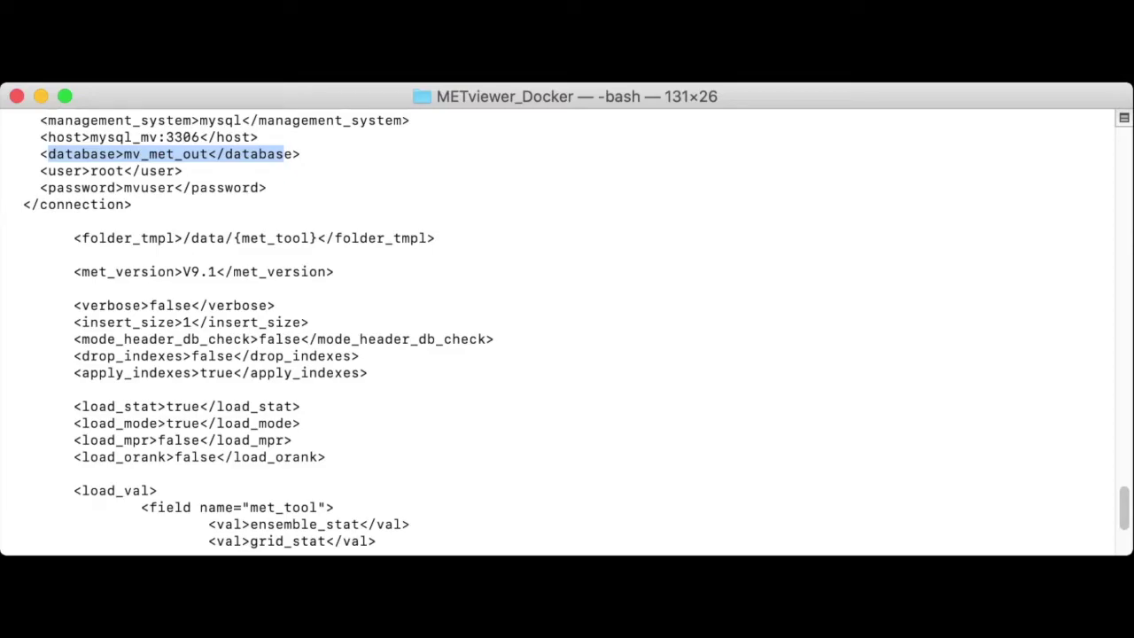
{"action": "key", "text": "super+Tab"}
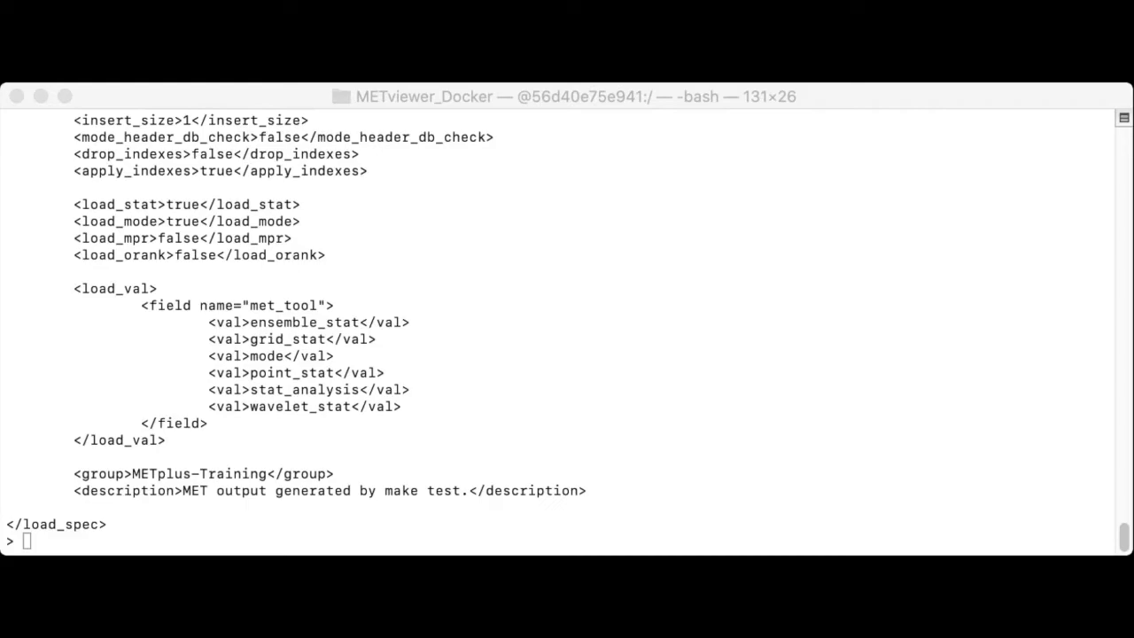
Step: Enter the container with docker exec -it metviewer_1 /bin/bash, highlighting each argument first
{"action": "key", "text": "super+Tab"}
{"action": "type", "text": "do"}
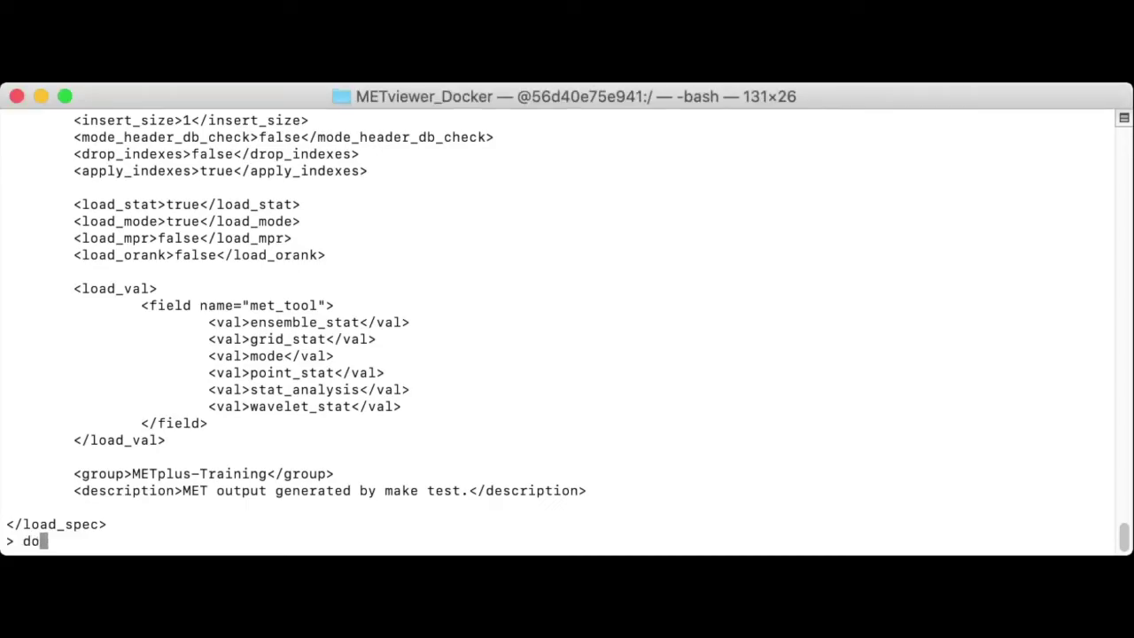
{"action": "type", "text": "cker exec"}
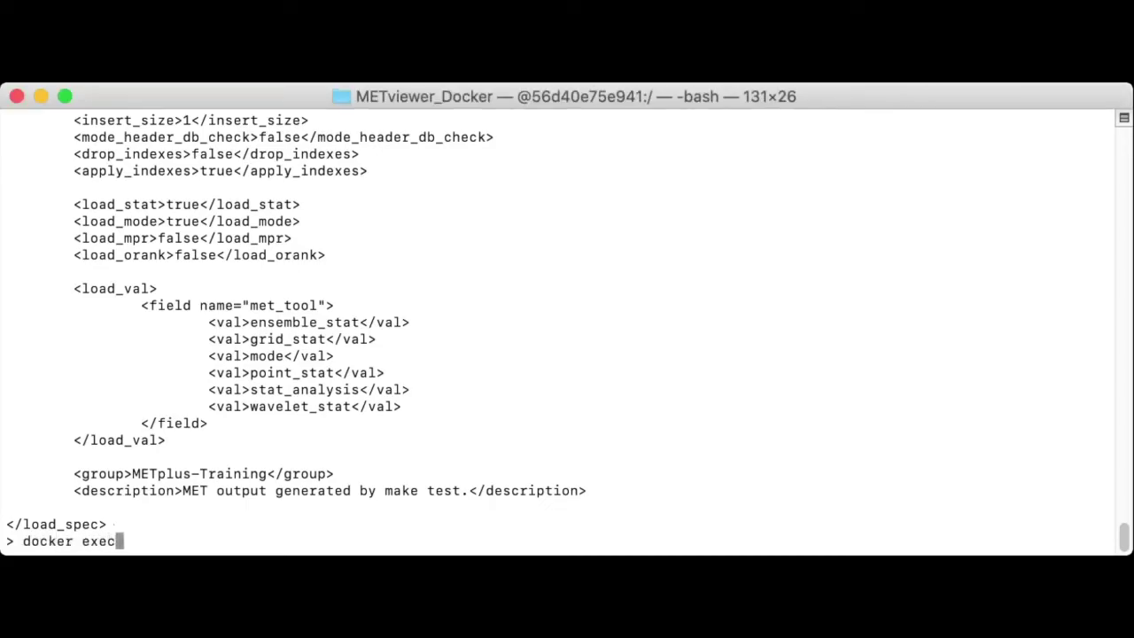
{"action": "type", "text": " -it metviewe"}
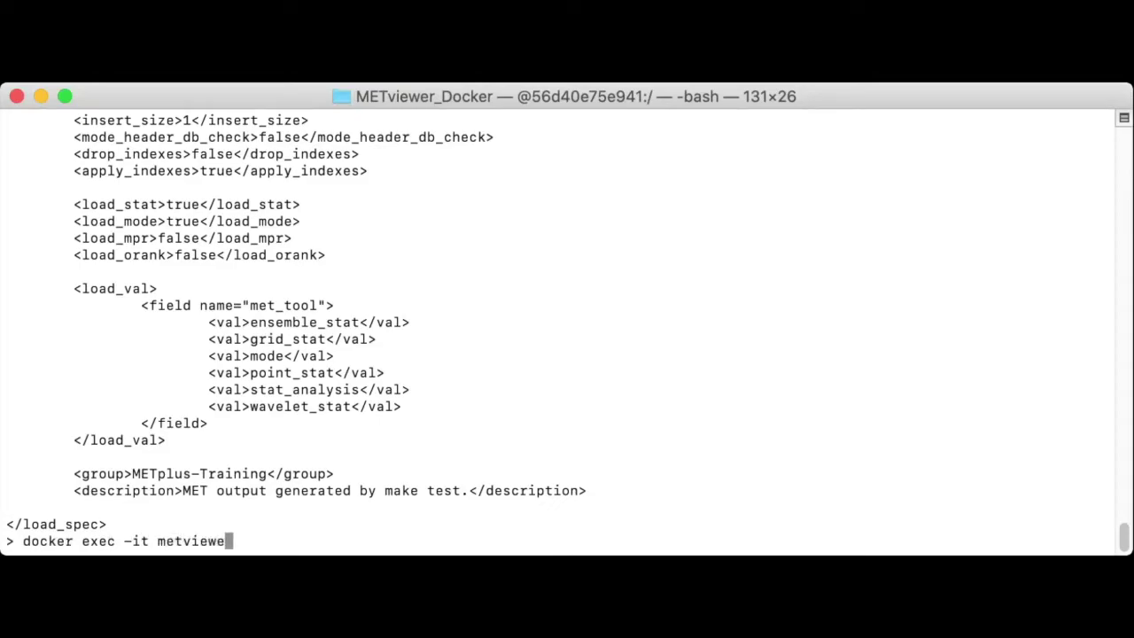
{"action": "type", "text": "r_1 /bin/bash"}
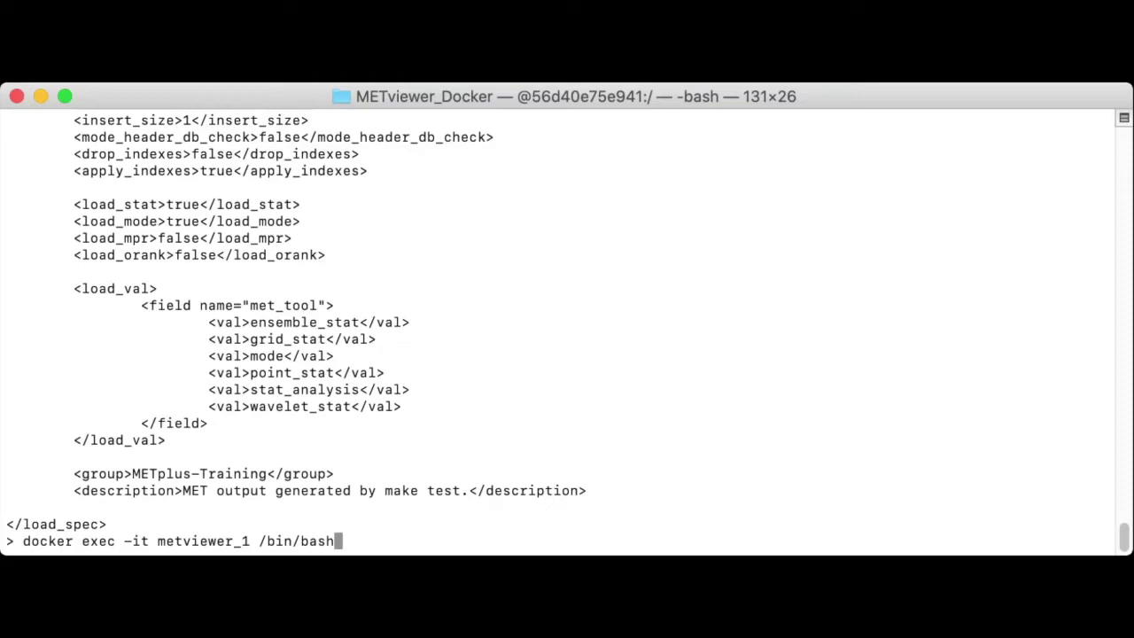
{"action": "double_click", "coordinate": [203, 540]}
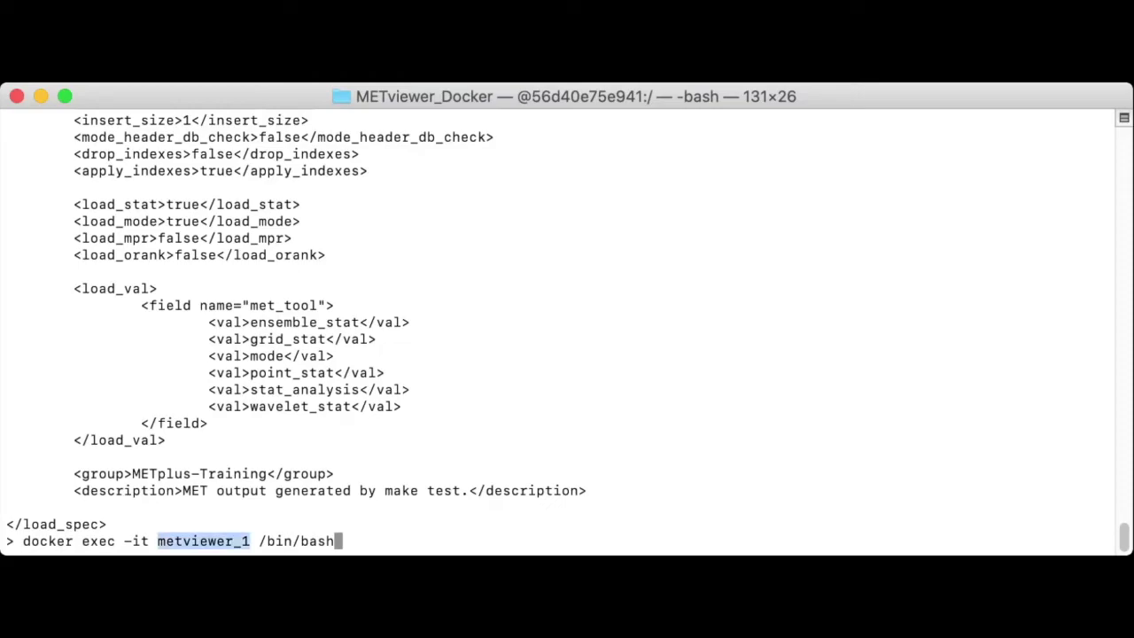
{"action": "double_click", "coordinate": [98, 541]}
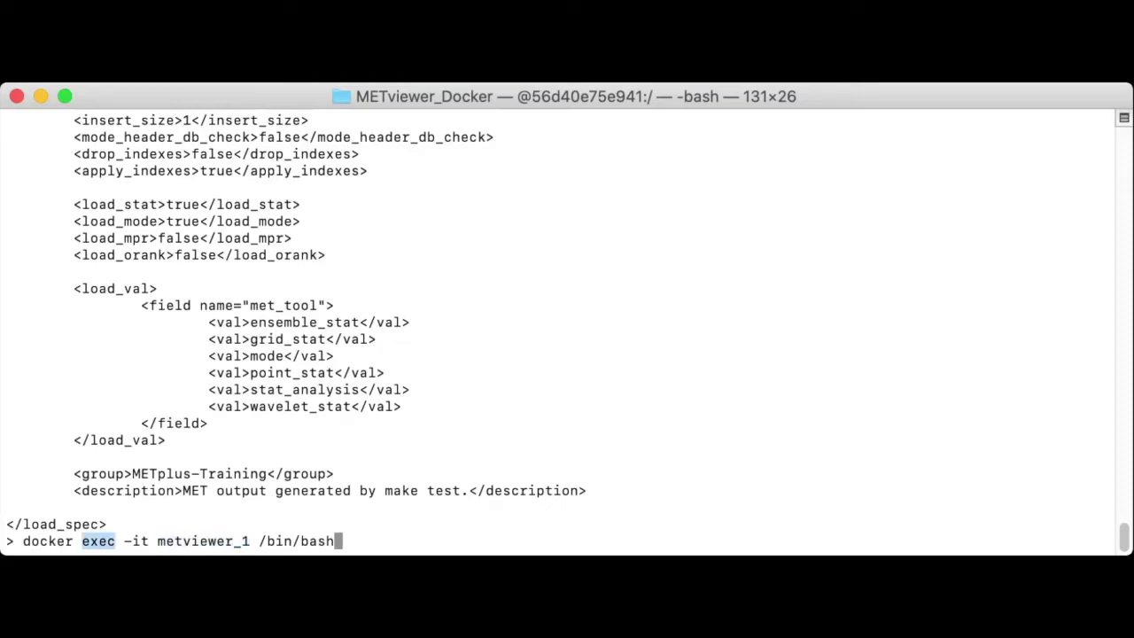
{"action": "left_click_drag", "start_coordinate": [251, 540], "coordinate": [335, 541]}
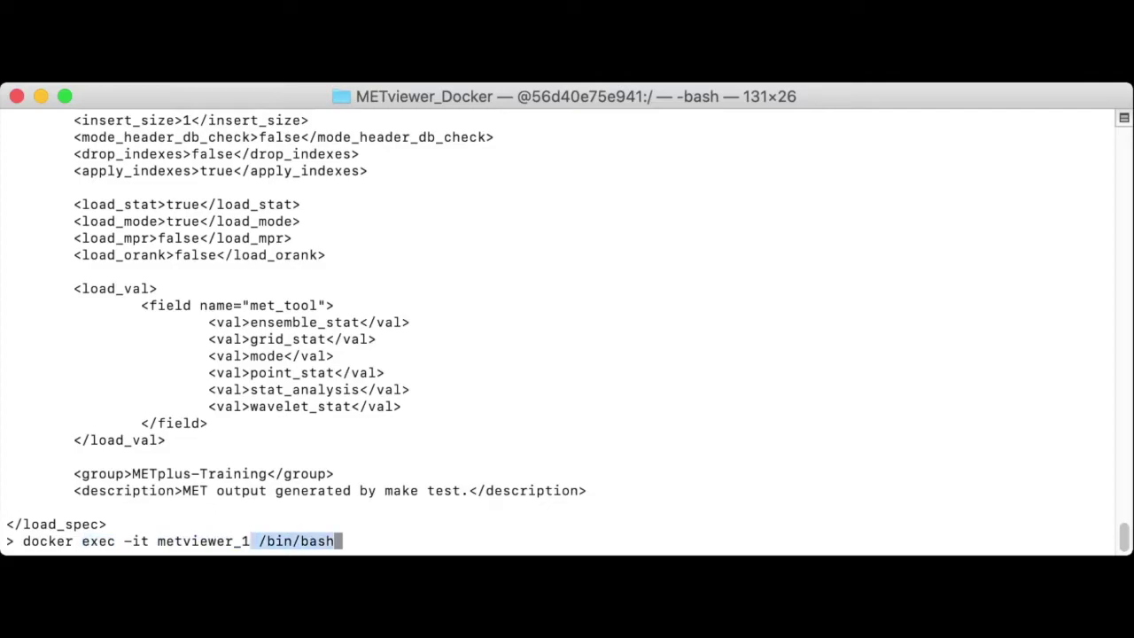
{"action": "double_click", "coordinate": [136, 540]}
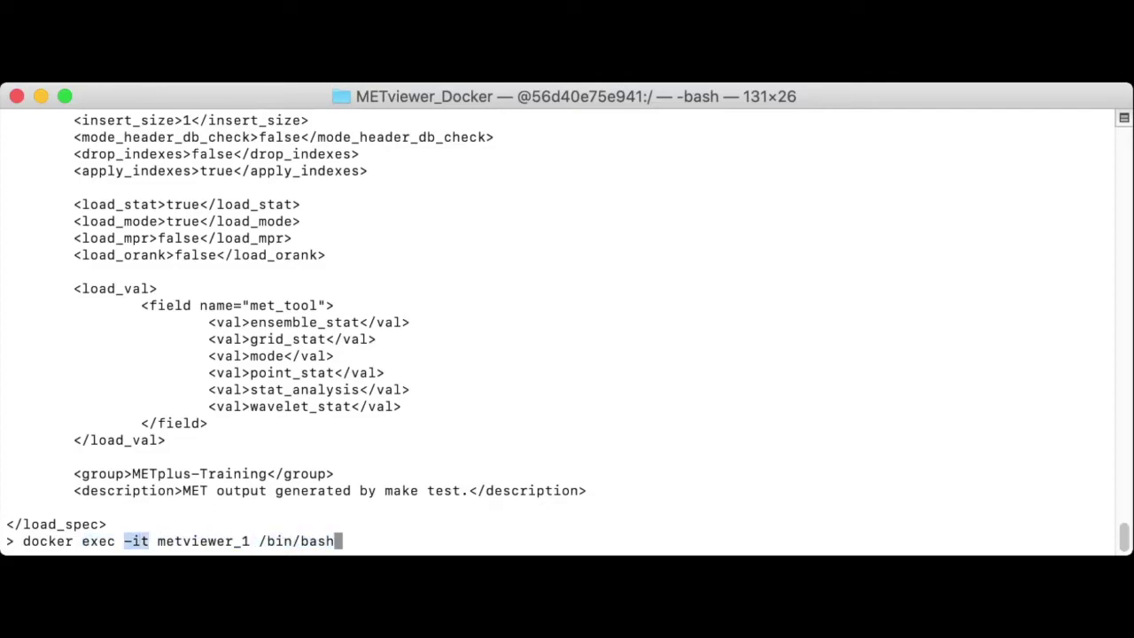
{"action": "key", "text": "Return"}
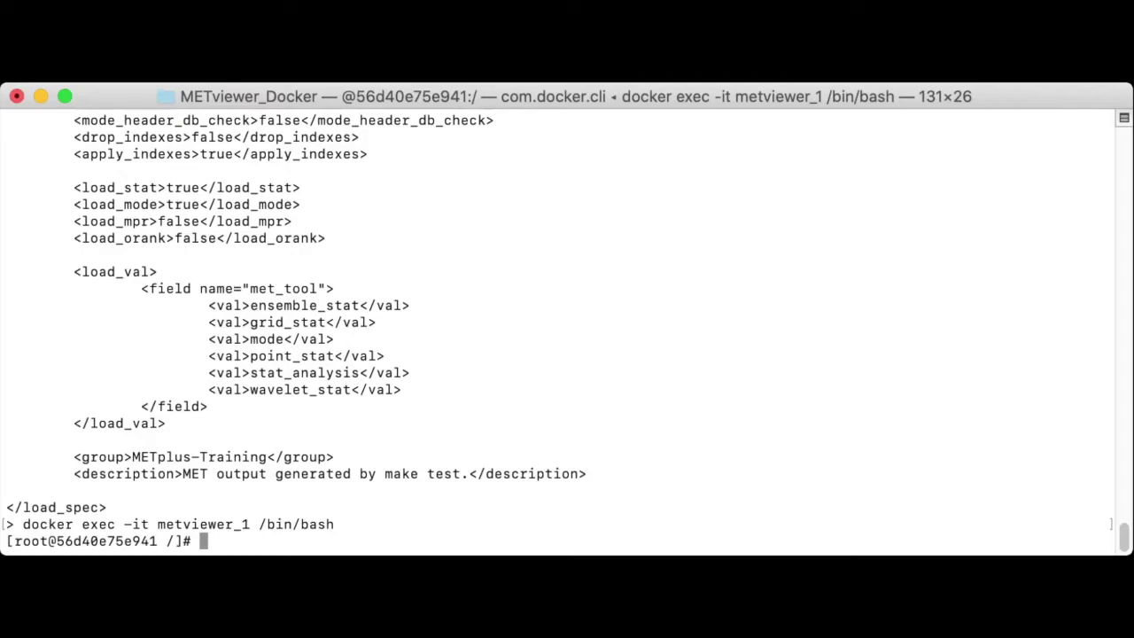
Step: List /METviewer/ in the container and highlight the sql folder and mv_mysql.sql schema file
{"action": "type", "text": "ls /METviewer/"}
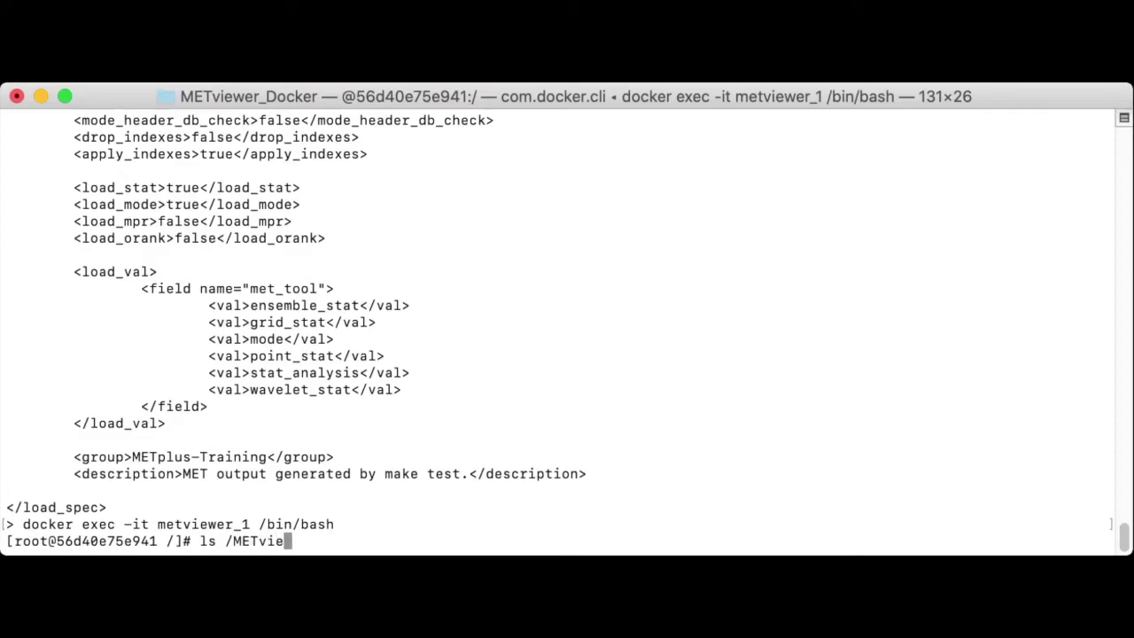
{"action": "key", "text": "Return"}
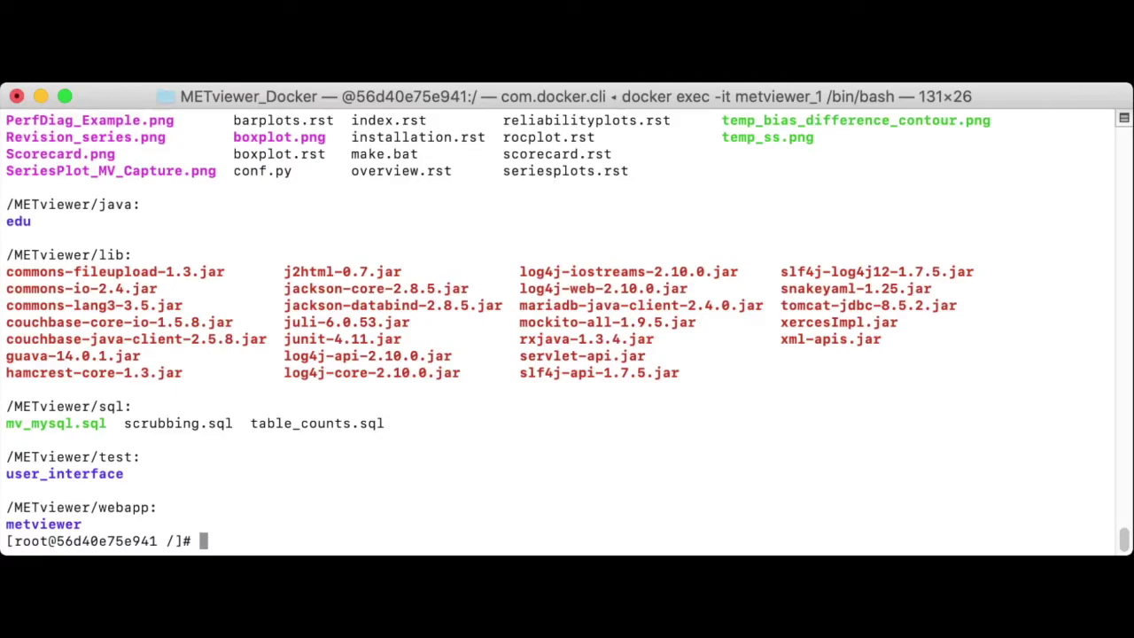
{"action": "left_click_drag", "start_coordinate": [6, 406], "coordinate": [124, 407]}
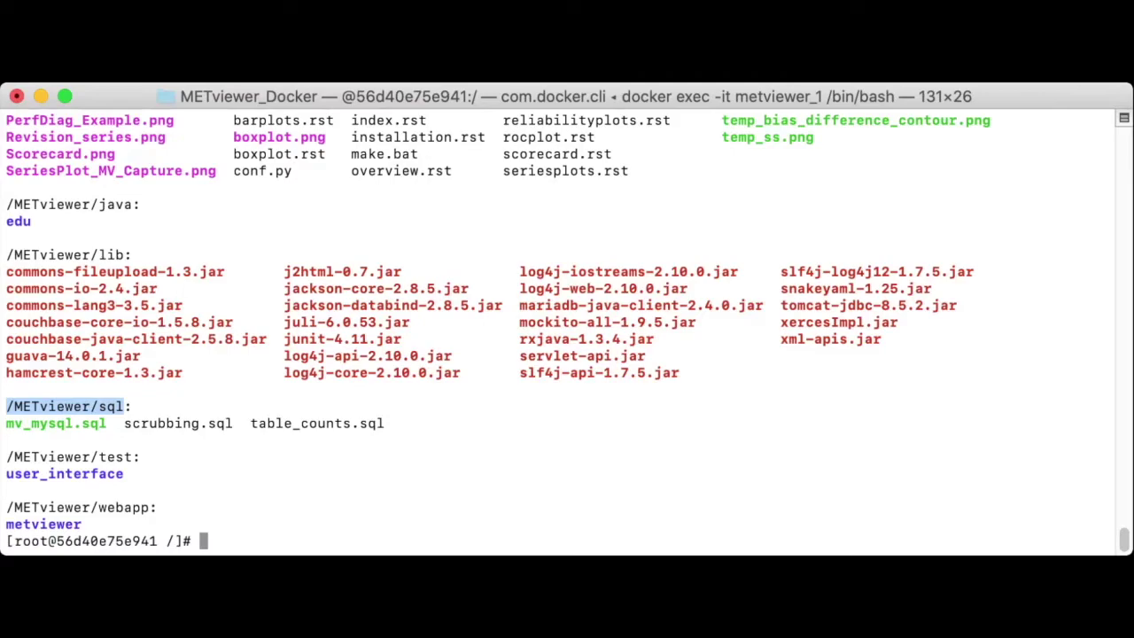
{"action": "triple_click", "coordinate": [53, 440]}
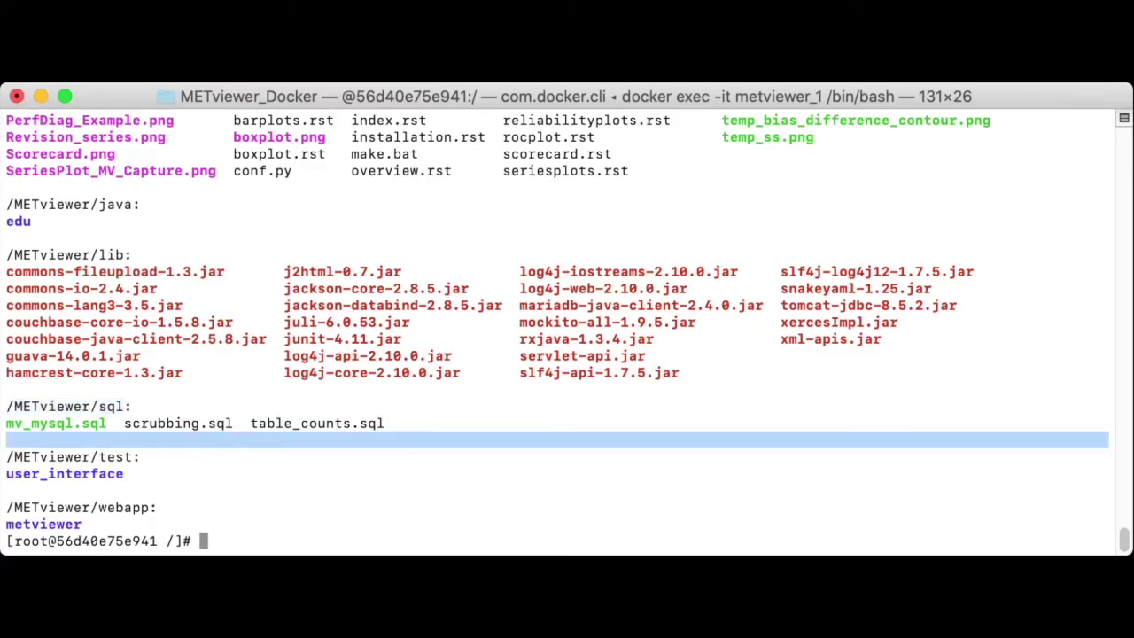
{"action": "double_click", "coordinate": [55, 424]}
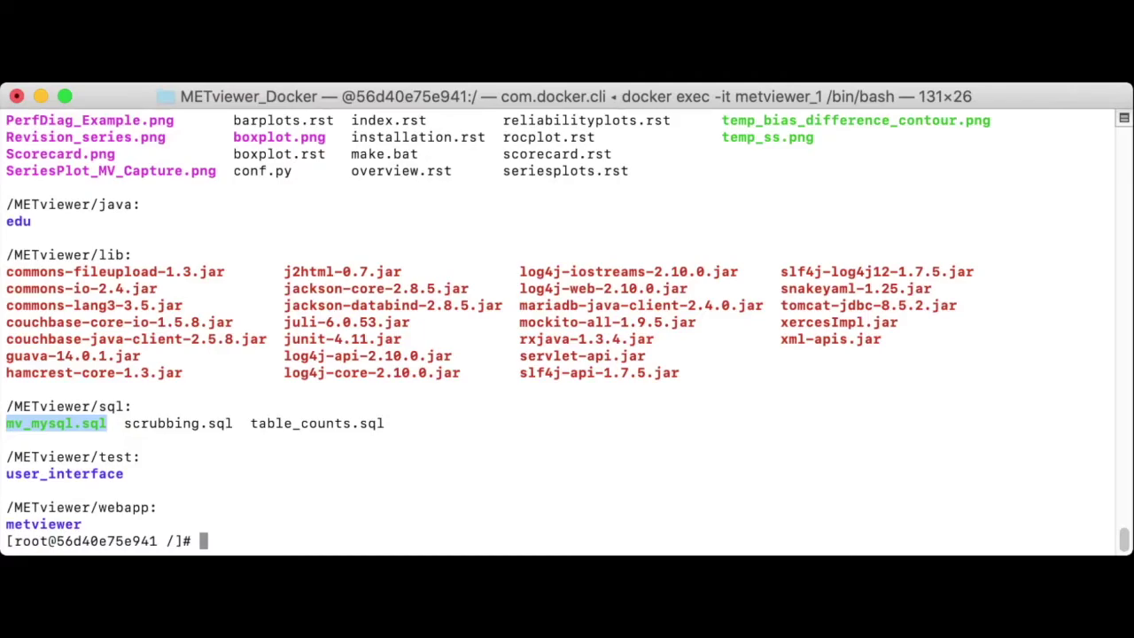
Step: Highlight the R_tmpl and bin folders and the mv_batch.sh script in the listing
{"action": "scroll", "coordinate": [567, 332], "scroll_direction": "up", "scroll_amount": 6}
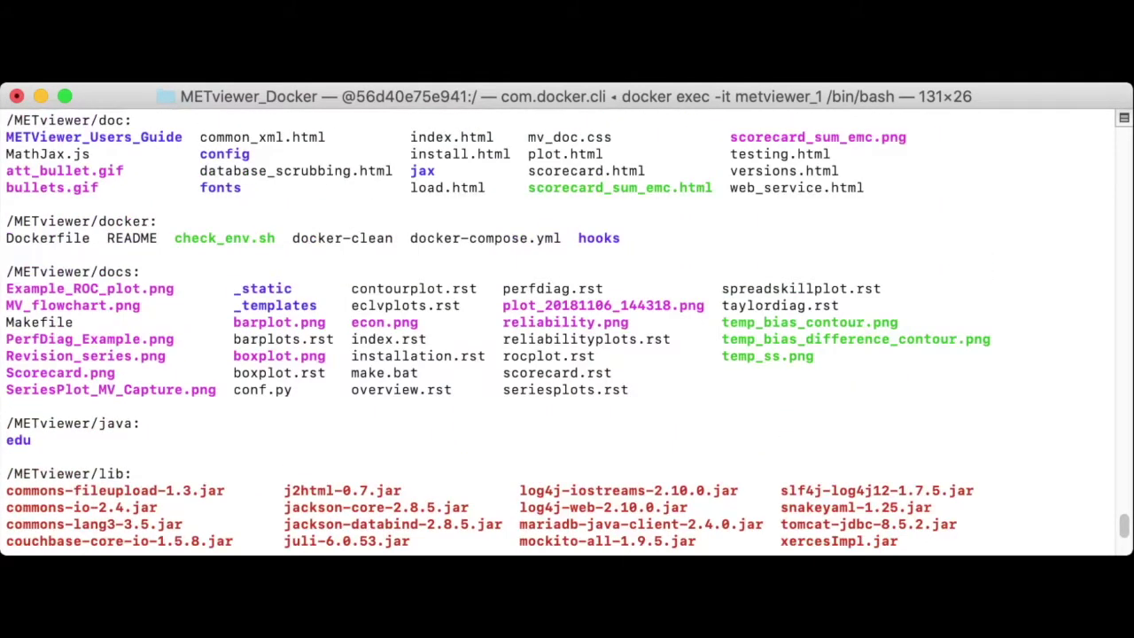
{"action": "scroll", "coordinate": [567, 332], "scroll_direction": "up", "scroll_amount": 3}
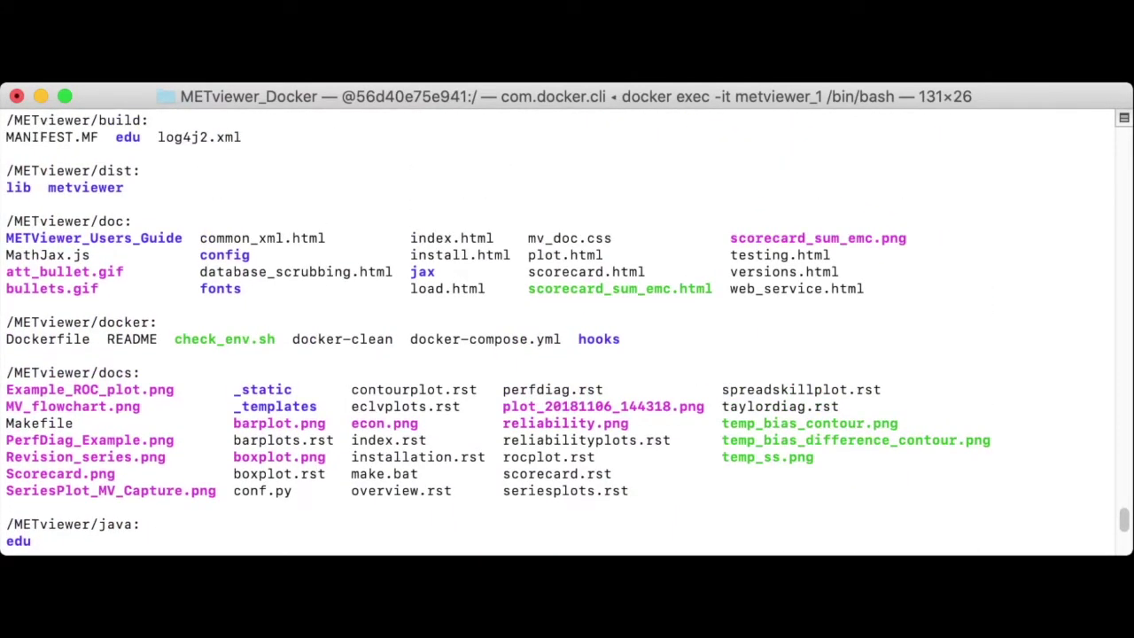
{"action": "scroll", "coordinate": [567, 332], "scroll_direction": "up", "scroll_amount": 8}
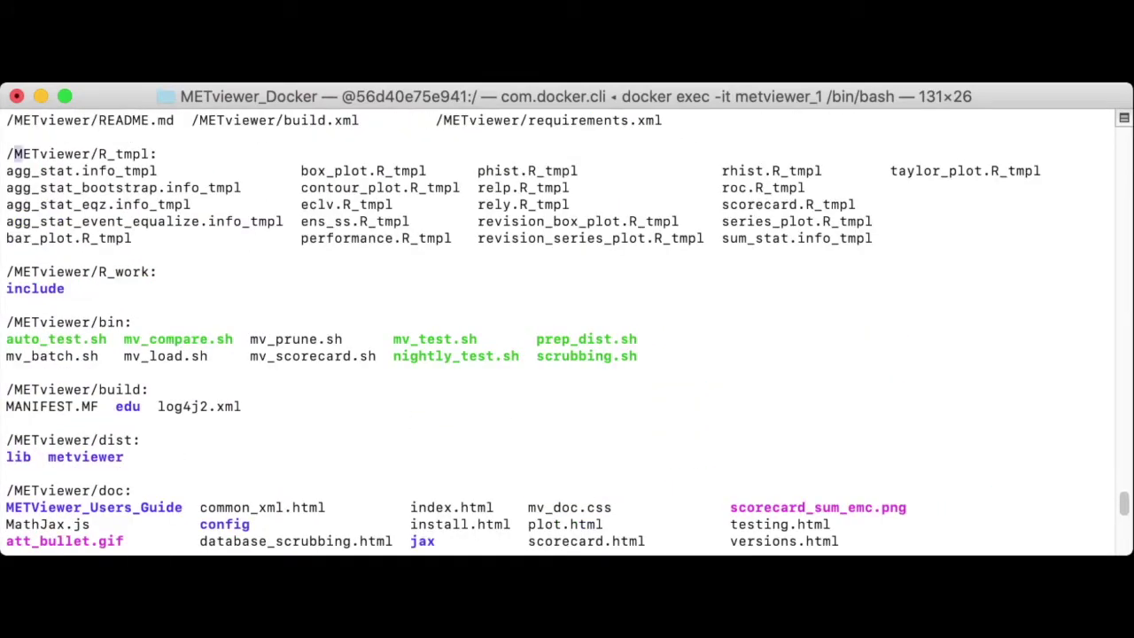
{"action": "left_click_drag", "start_coordinate": [14, 154], "coordinate": [158, 155]}
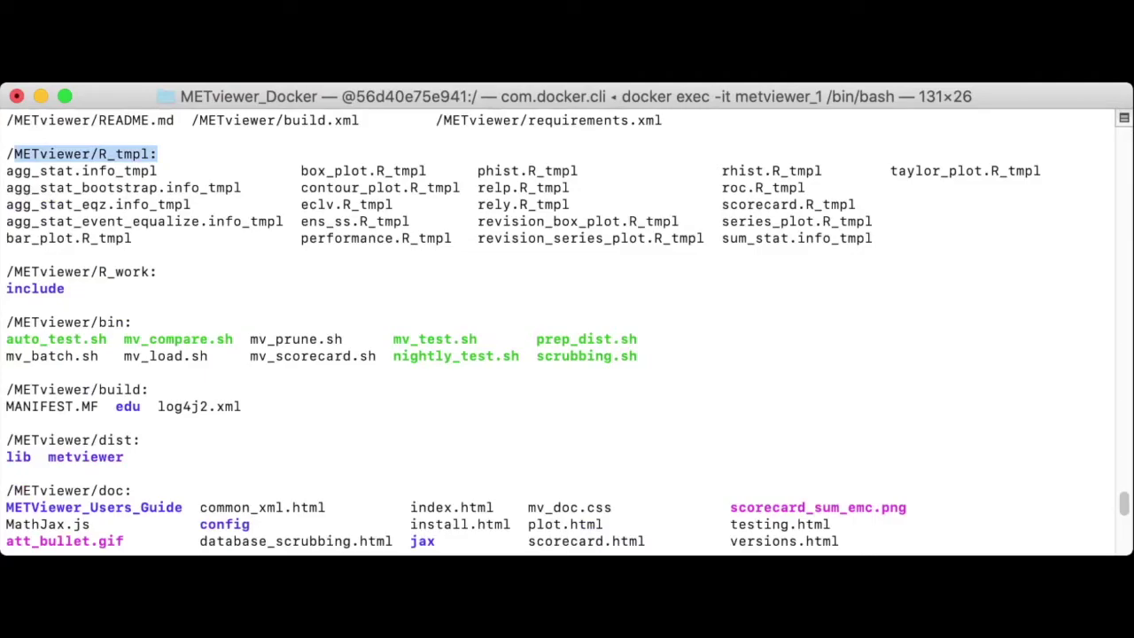
{"action": "left_click_drag", "start_coordinate": [64, 322], "coordinate": [131, 323]}
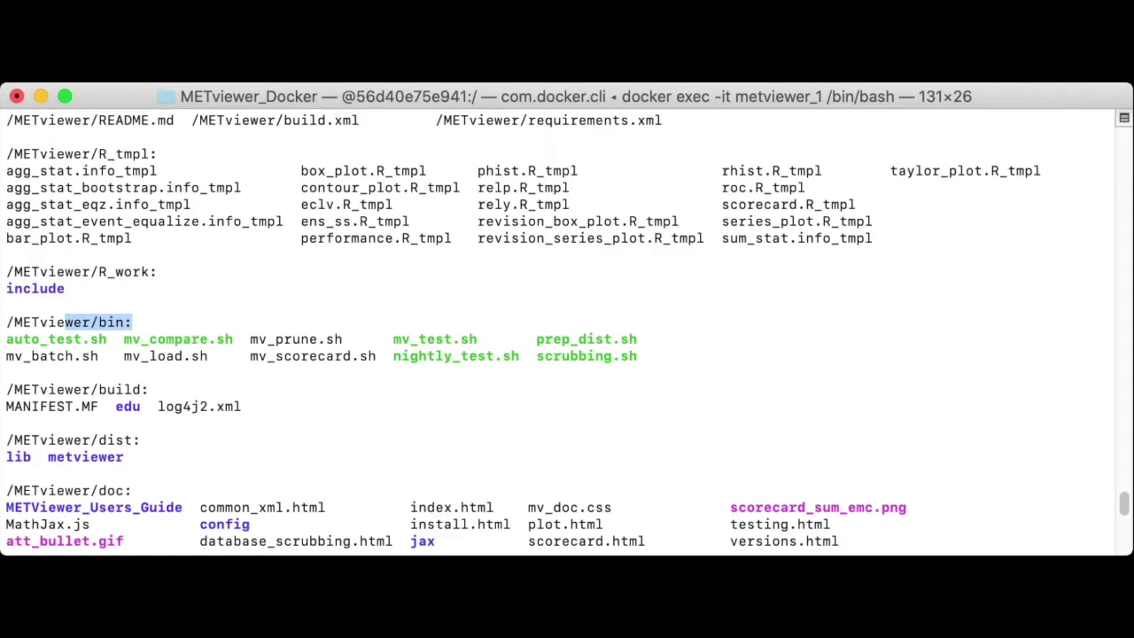
{"action": "double_click", "coordinate": [51, 356]}
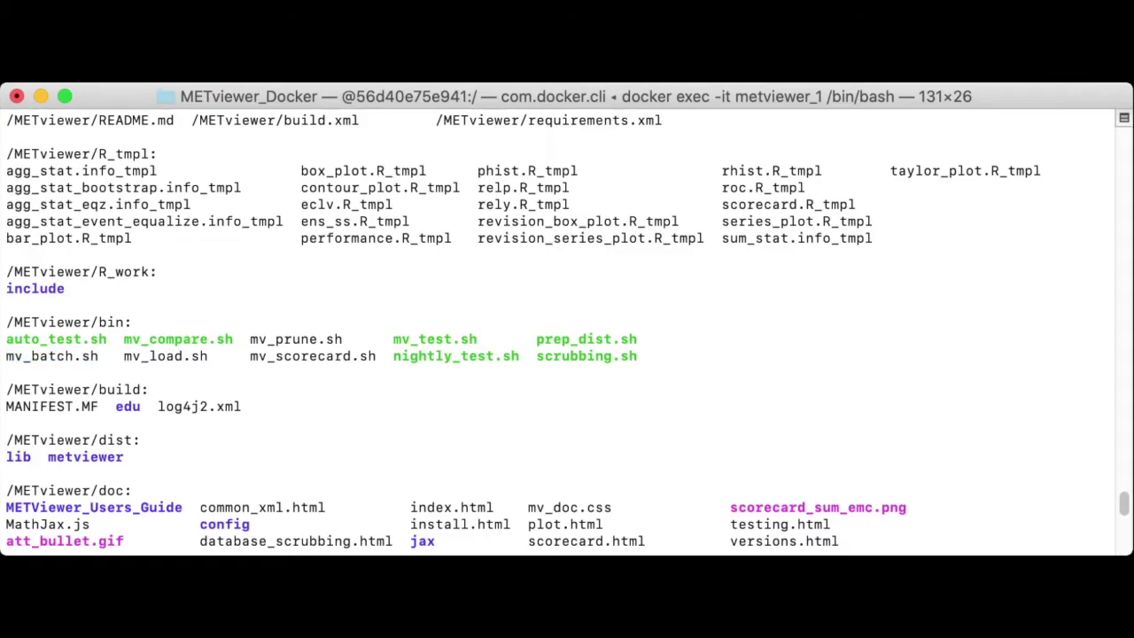
{"action": "type", "text": "which java"}
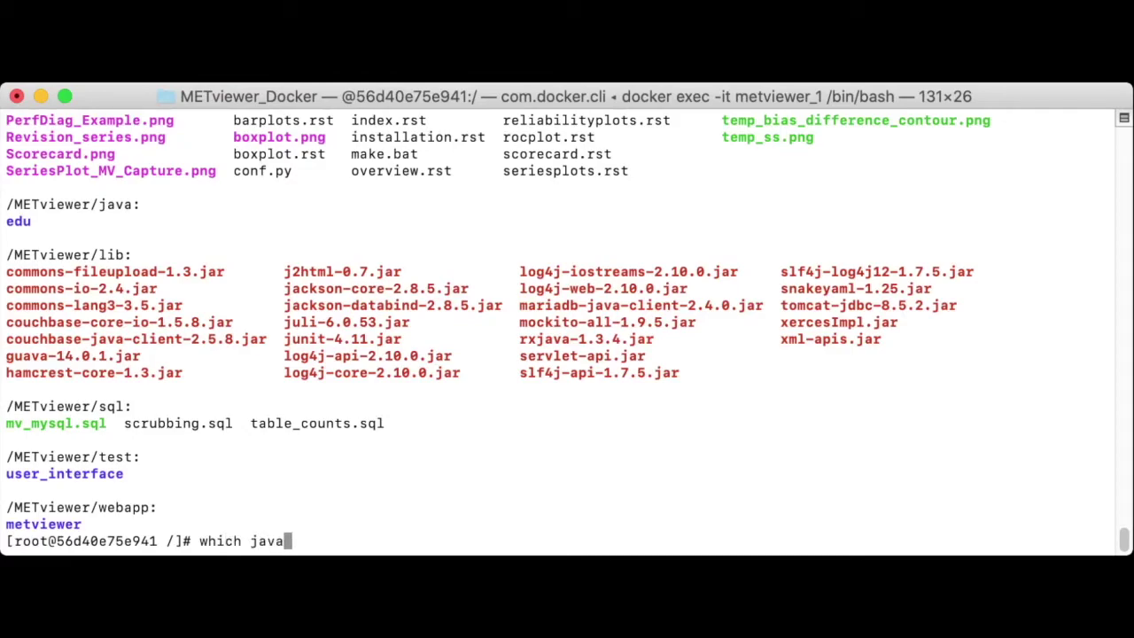
{"action": "key", "text": "Return"}
{"action": "type", "text": "which python"}
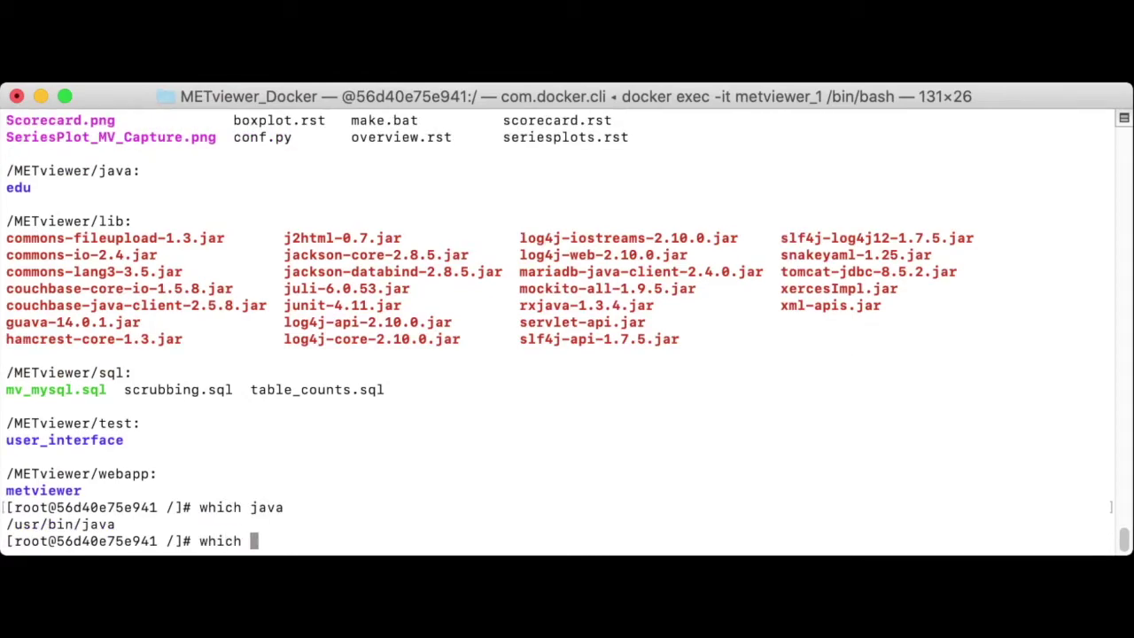
{"action": "key", "text": "Return"}
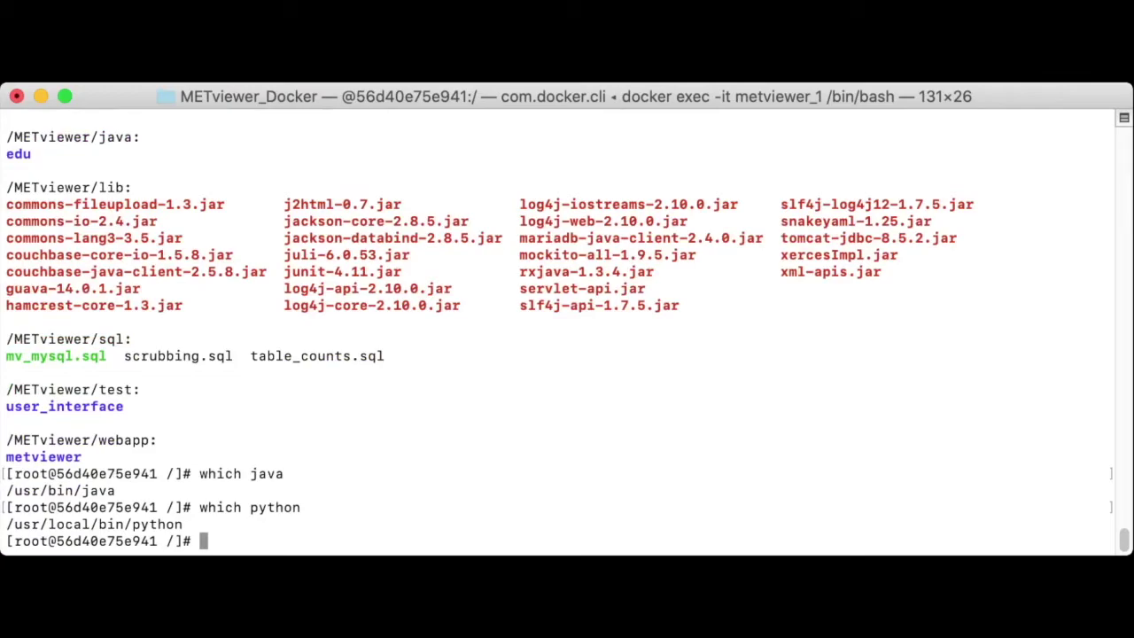
{"action": "key", "text": "super+Tab"}
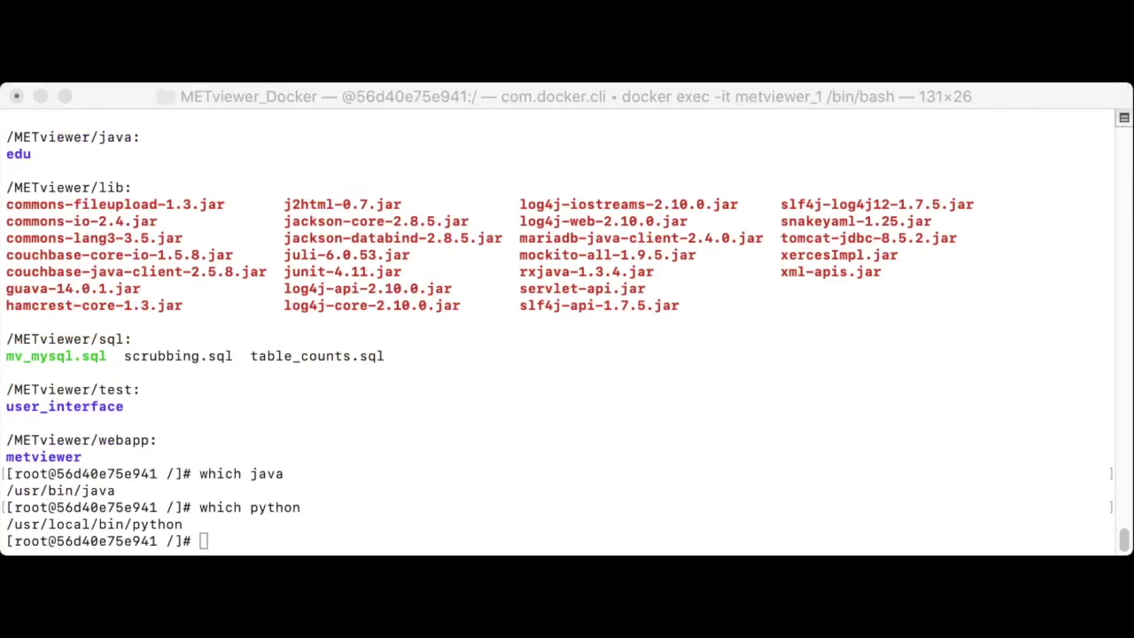
{"action": "key", "text": "super+Tab"}
{"action": "key", "text": "super+Tab"}
{"action": "key", "text": "super+Tab"}
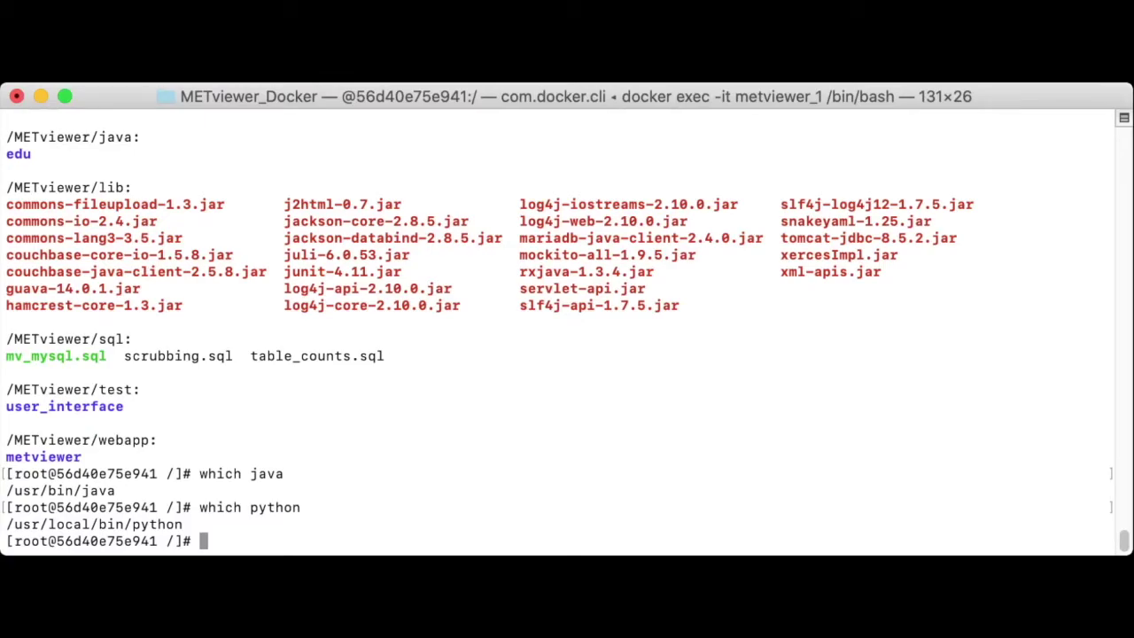
{"action": "type", "text": "ms"}
Step: Fix the typo and enter the mysql command that creates mv_met_out on mysql_mv as root, with the root password
{"action": "key", "text": "BackSpace"}
{"action": "type", "text": "ysql -hmysql"}
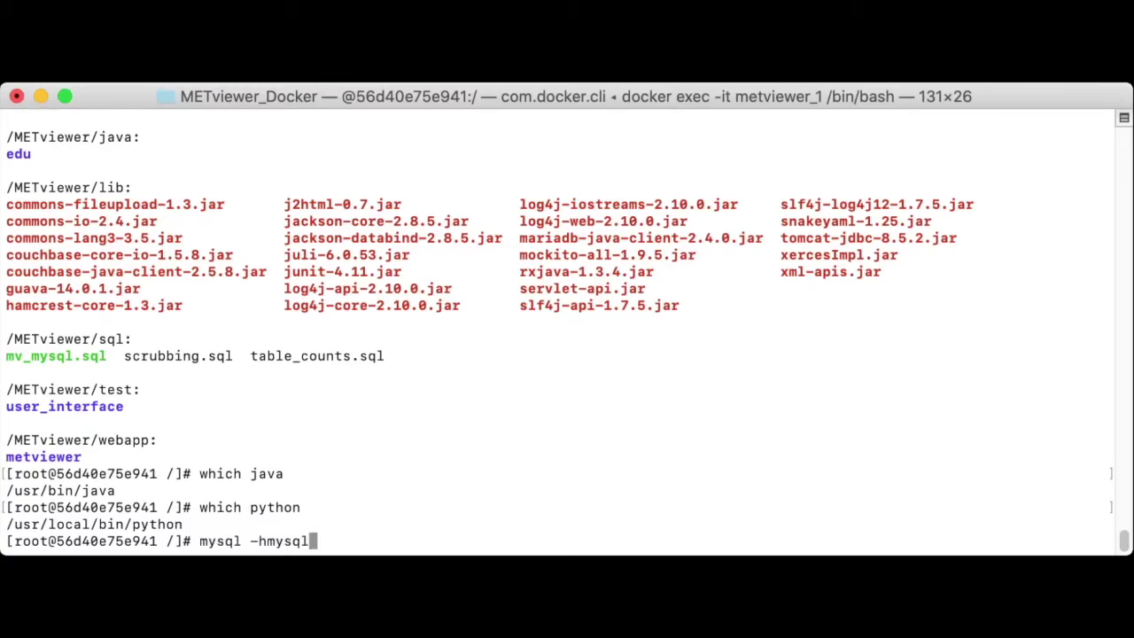
{"action": "type", "text": "_mv -uroot "}
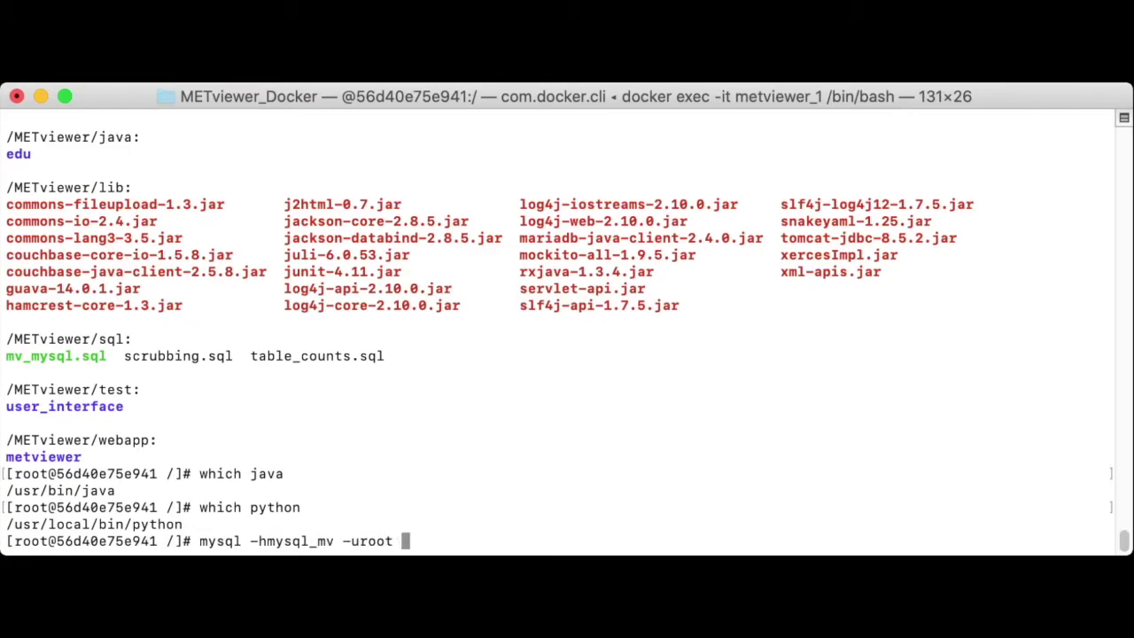
{"action": "type", "text": "-pmvuser"}
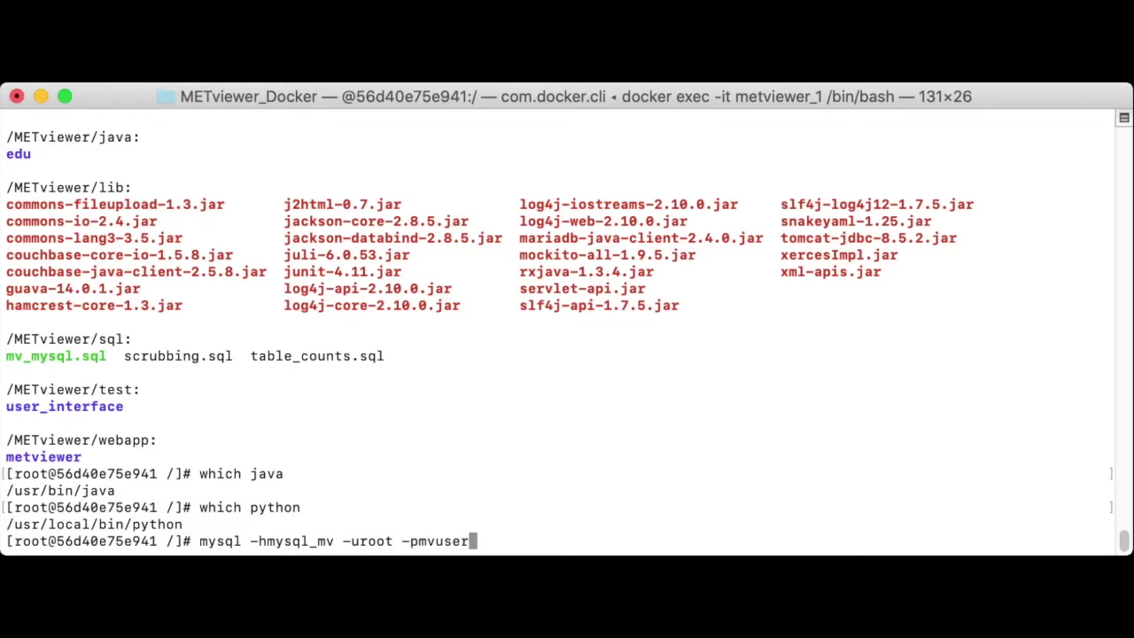
{"action": "type", "text": " -e\"crea"}
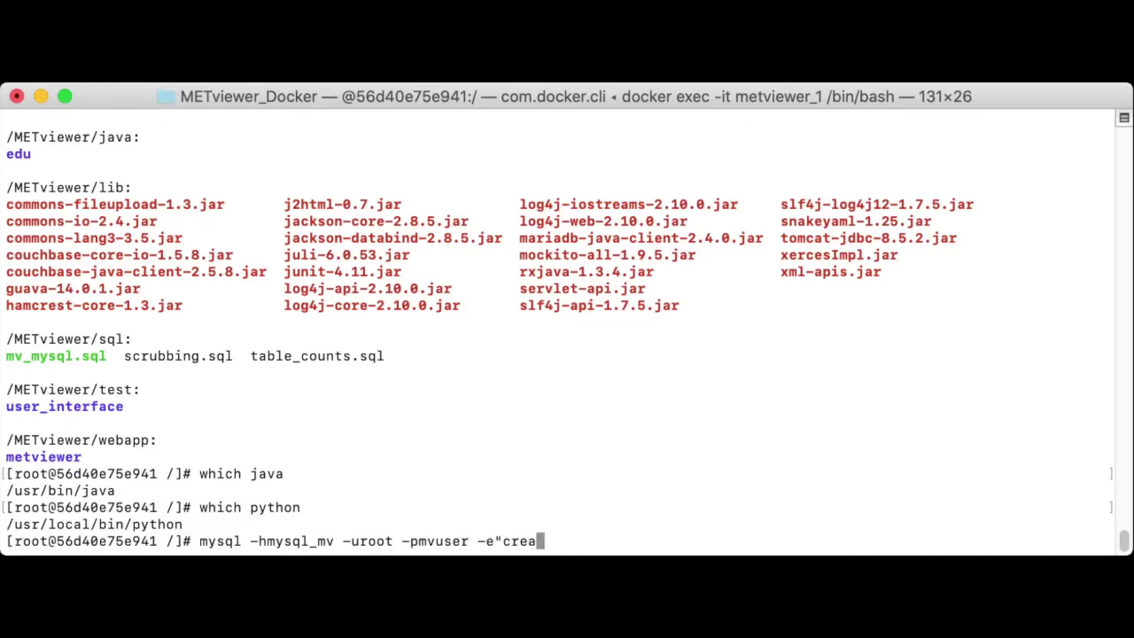
{"action": "type", "text": "te database"}
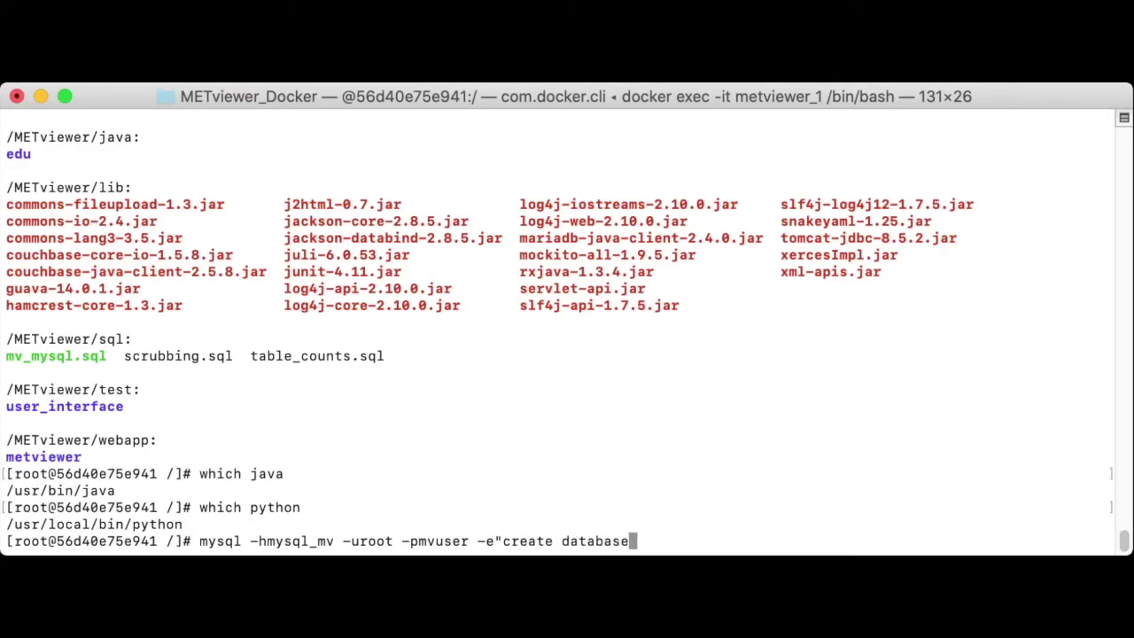
{"action": "type", "text": " mv_met_"}
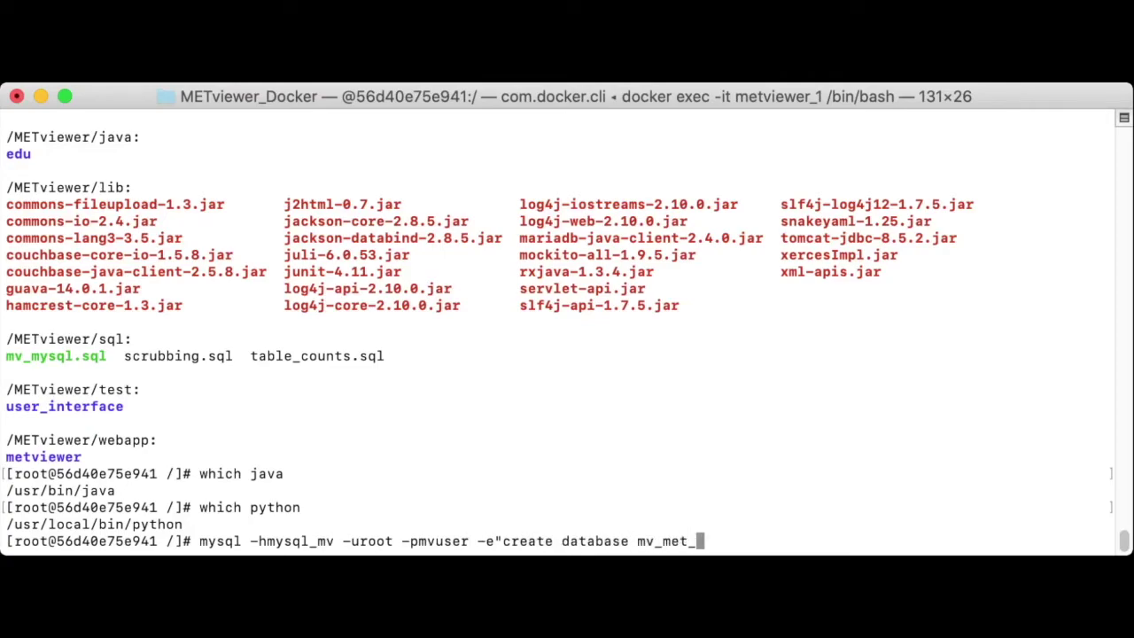
{"action": "type", "text": "out;\""}
Step: Create mv_met_out, then import the /METviewer/sql/mv_mysql.sql schema into it
{"action": "key", "text": "Return"}
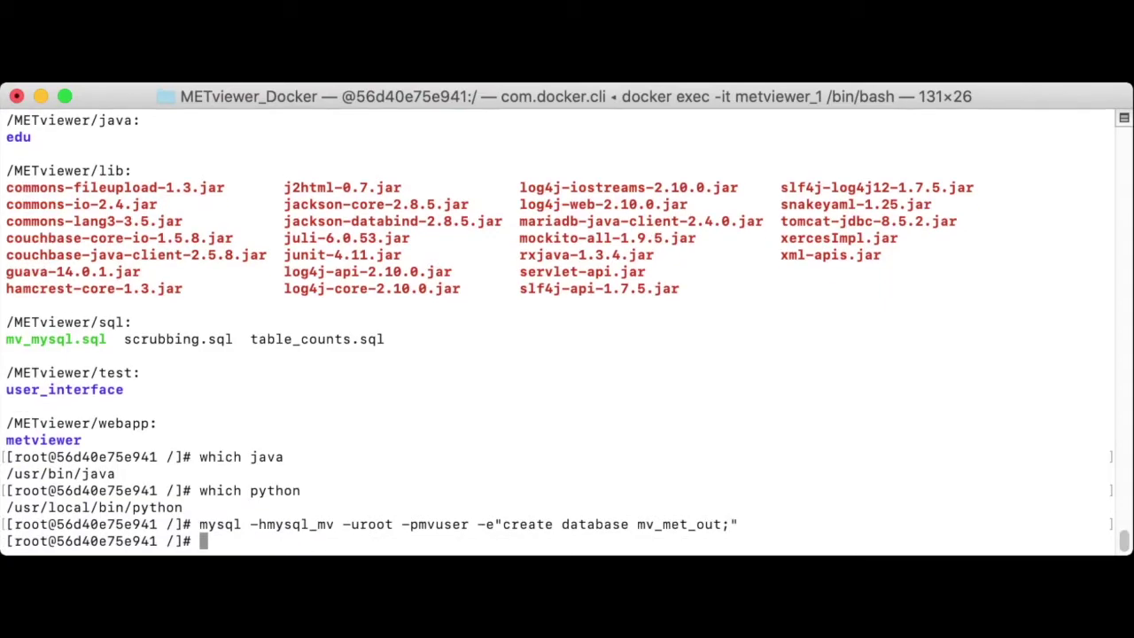
{"action": "key", "text": "Up"}
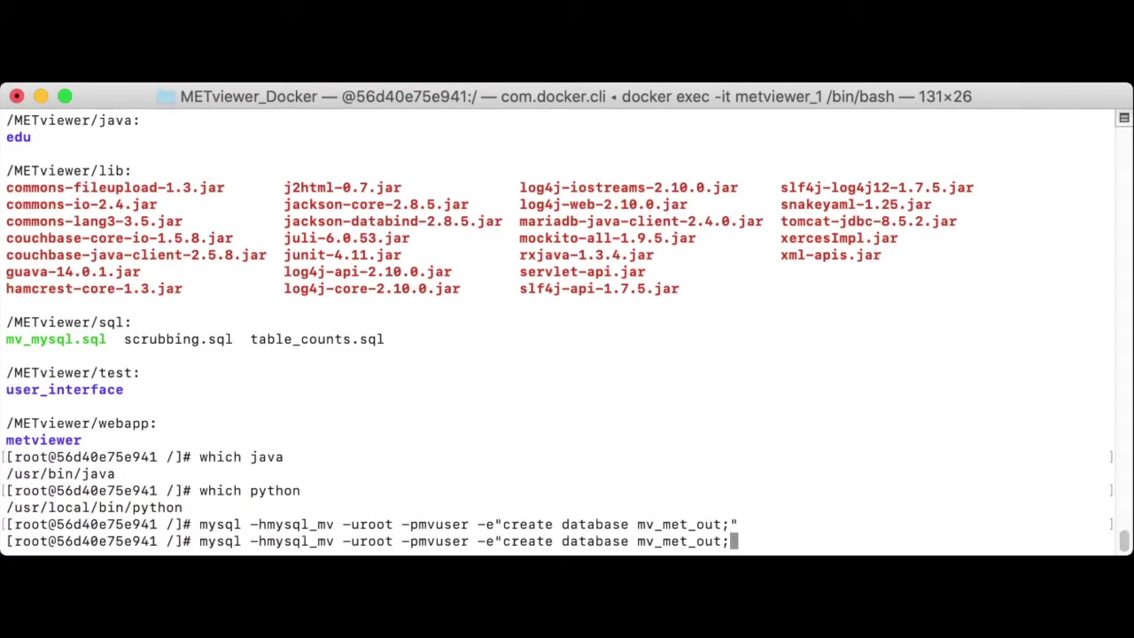
{"action": "key", "text": "BackSpace"}
{"action": "key", "text": "BackSpace"}
{"action": "key", "text": "BackSpace"}
{"action": "key", "text": "BackSpace"}
{"action": "key", "text": "BackSpace"}
{"action": "key", "text": "BackSpace"}
{"action": "key", "text": "BackSpace"}
{"action": "key", "text": "BackSpace"}
{"action": "key", "text": "BackSpace"}
{"action": "key", "text": "BackSpace"}
{"action": "key", "text": "BackSpace"}
{"action": "key", "text": "BackSpace"}
{"action": "key", "text": "BackSpace"}
{"action": "key", "text": "BackSpace"}
{"action": "key", "text": "BackSpace"}
{"action": "key", "text": "BackSpace"}
{"action": "key", "text": "BackSpace"}
{"action": "key", "text": "BackSpace"}
{"action": "key", "text": "BackSpace"}
{"action": "key", "text": "BackSpace"}
{"action": "key", "text": "BackSpace"}
{"action": "key", "text": "BackSpace"}
{"action": "key", "text": "BackSpace"}
{"action": "key", "text": "BackSpace"}
{"action": "key", "text": "BackSpace"}
{"action": "key", "text": "BackSpace"}
{"action": "key", "text": "BackSpace"}
{"action": "key", "text": "BackSpace"}
{"action": "key", "text": "BackSpace"}
{"action": "key", "text": "BackSpace"}
{"action": "key", "text": "BackSpace"}
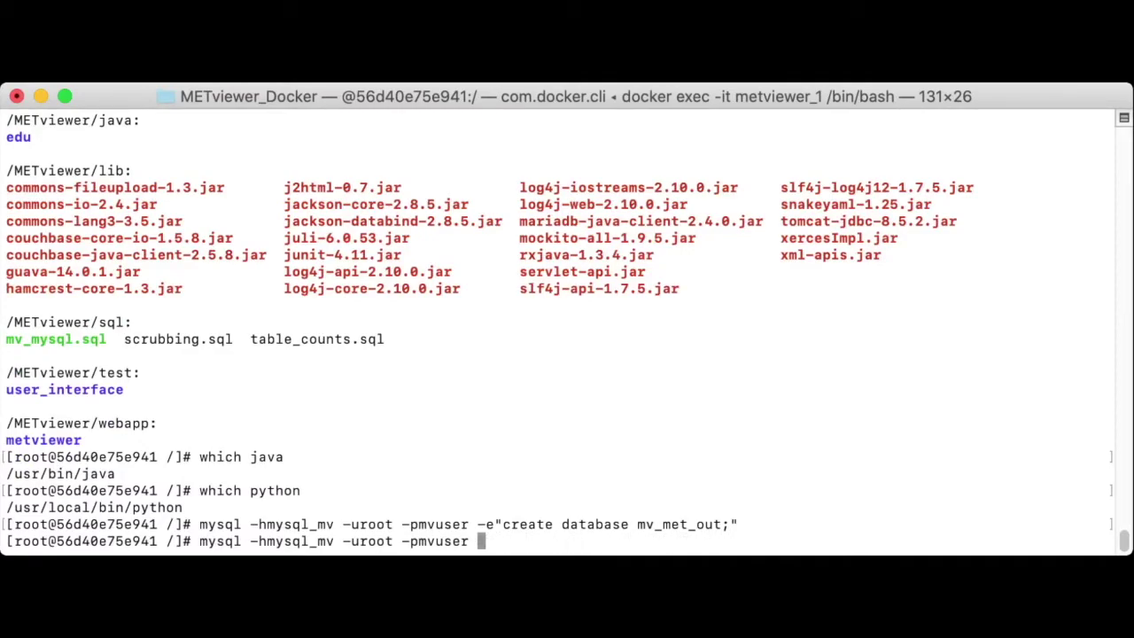
{"action": "type", "text": "mv_met_out <"}
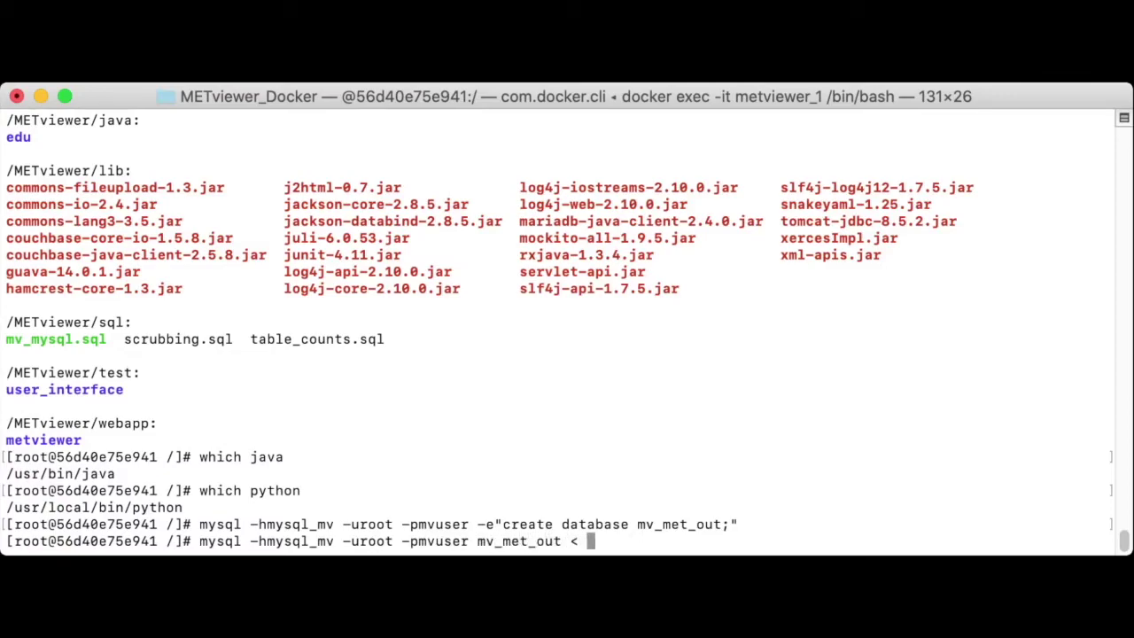
{"action": "type", "text": " /METviewer"}
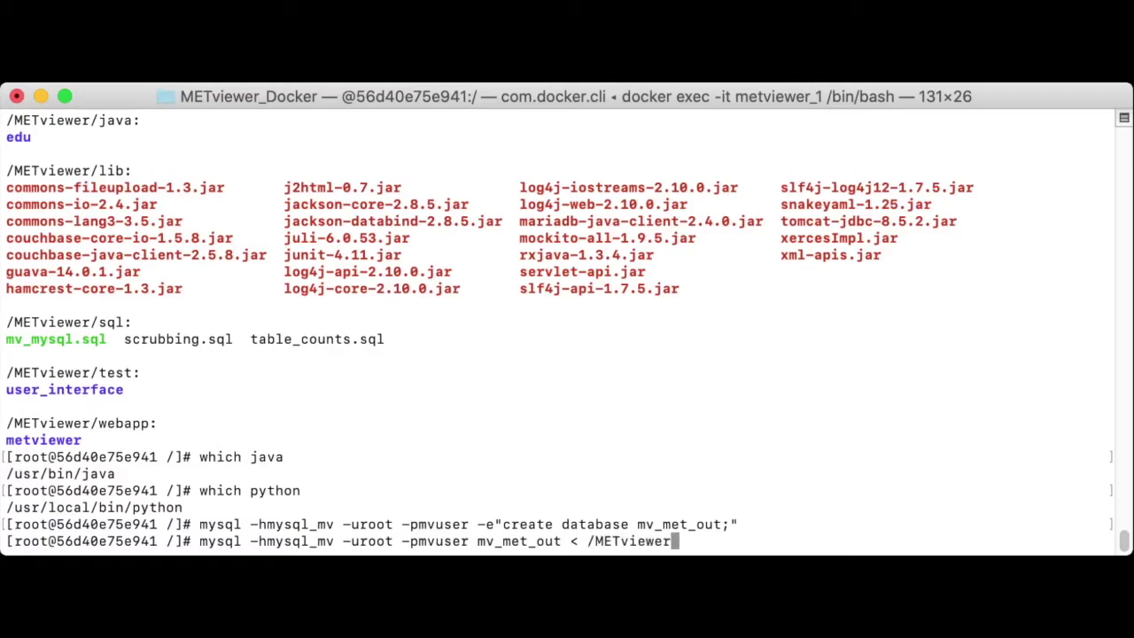
{"action": "type", "text": "/sql/mv_mys"}
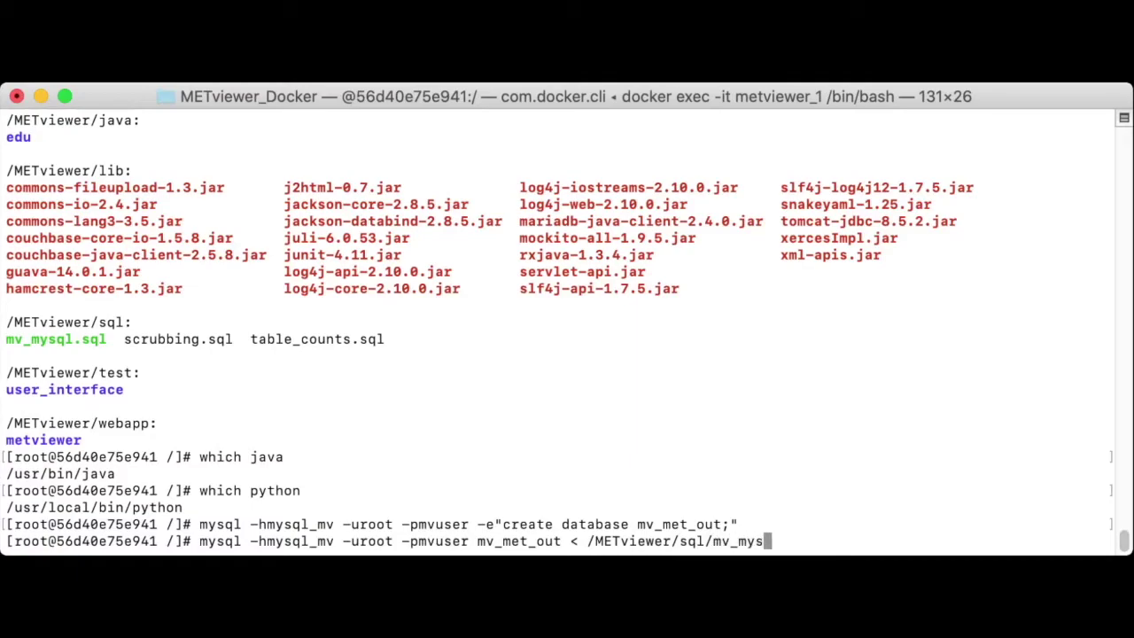
{"action": "type", "text": "ql.sqp"}
{"action": "key", "text": "BackSpace"}
{"action": "type", "text": "l"}
{"action": "key", "text": "Return"}
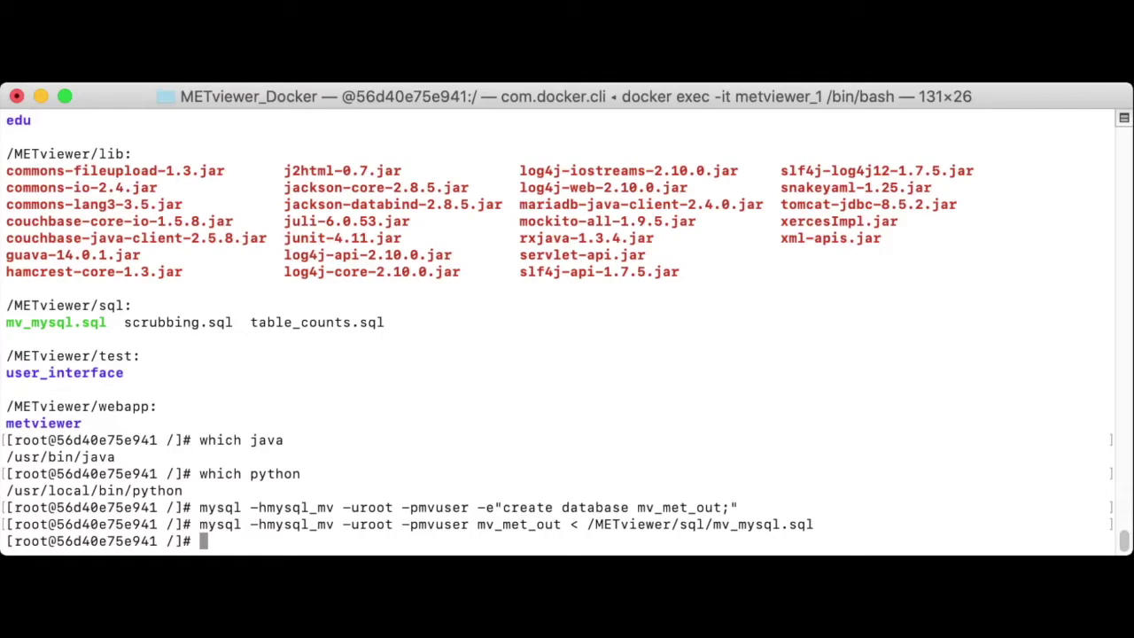
{"action": "type", "text": "chmod +x "}
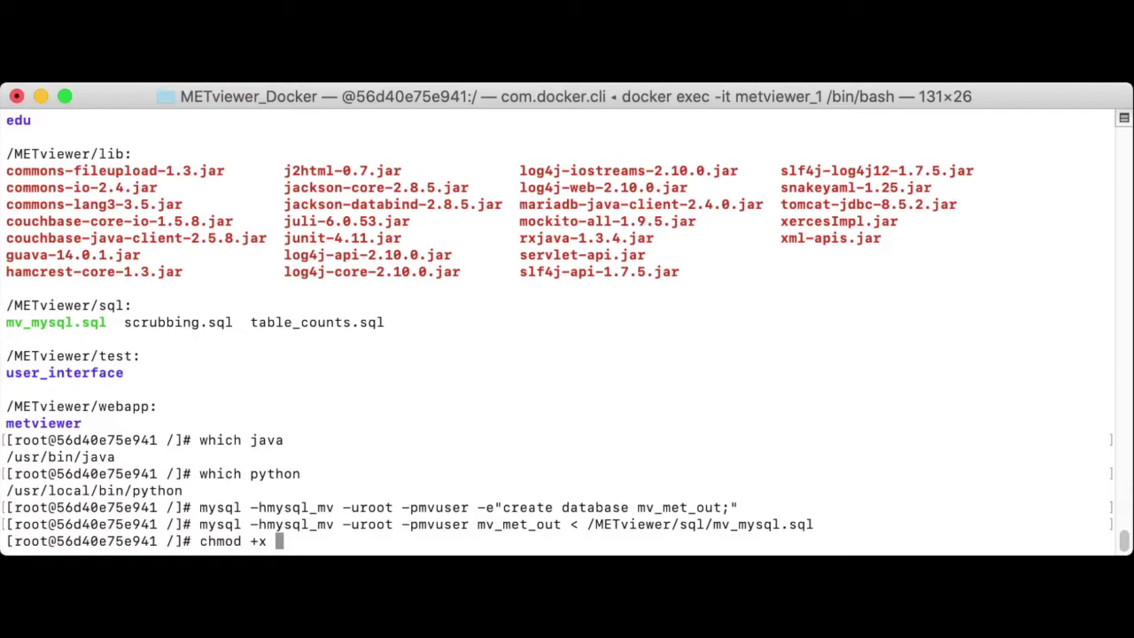
{"action": "type", "text": "/METviewe"}
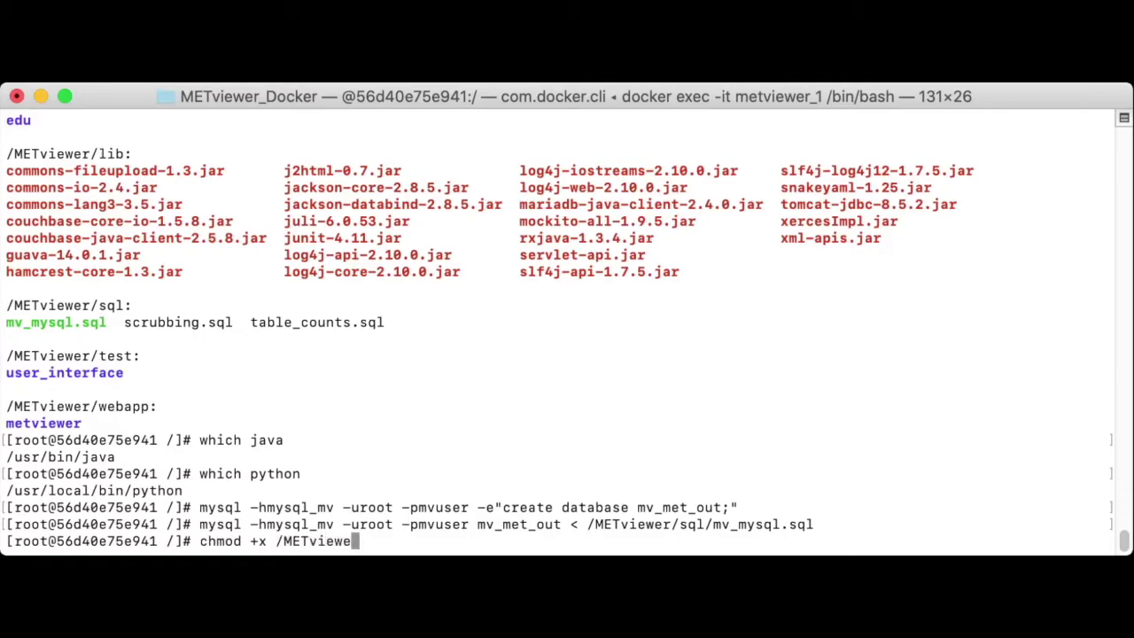
{"action": "type", "text": "r/bin/mv"}
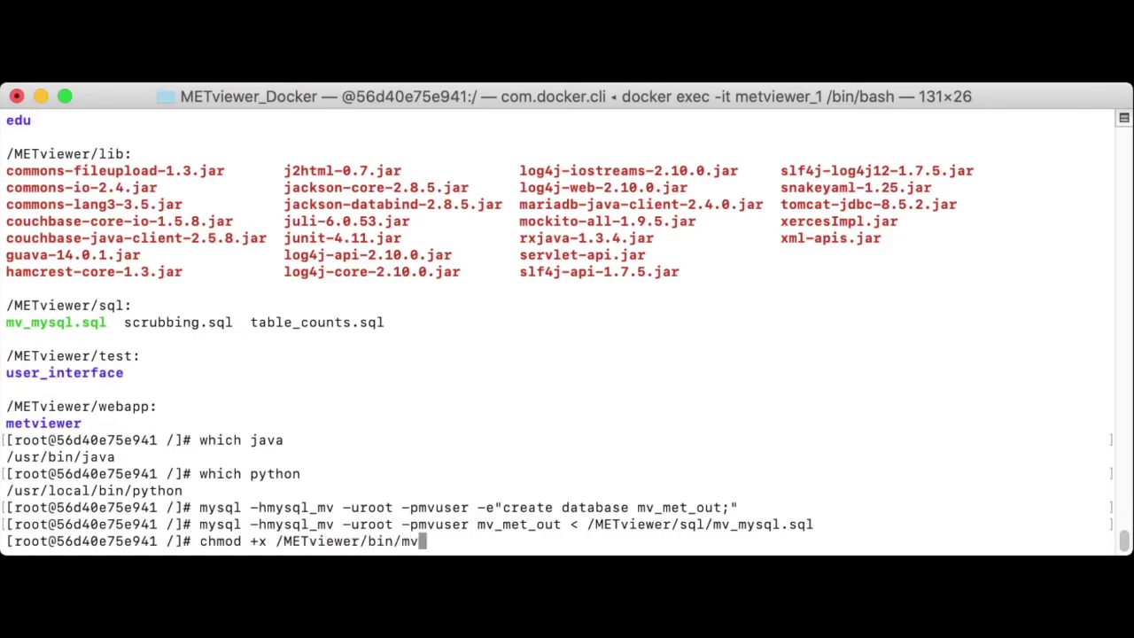
{"action": "type", "text": "_load.sh"}
Step: Make /METviewer/bin/mv_load.sh executable and run it with /data/load_met_out.xml
{"action": "key", "text": "Return"}
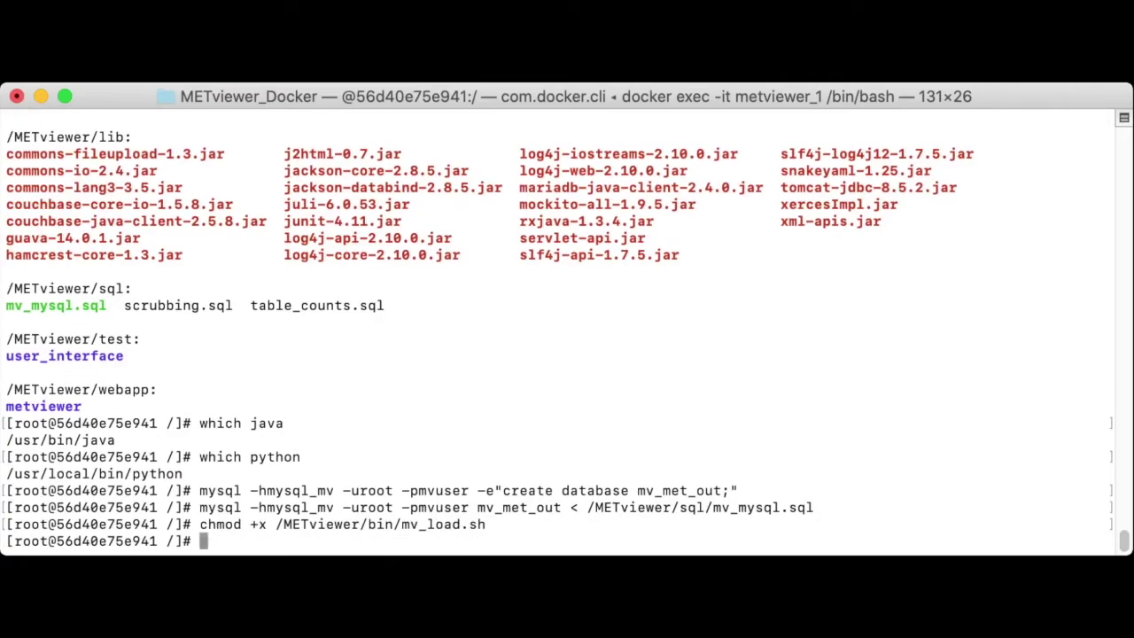
{"action": "type", "text": "/METviewer"}
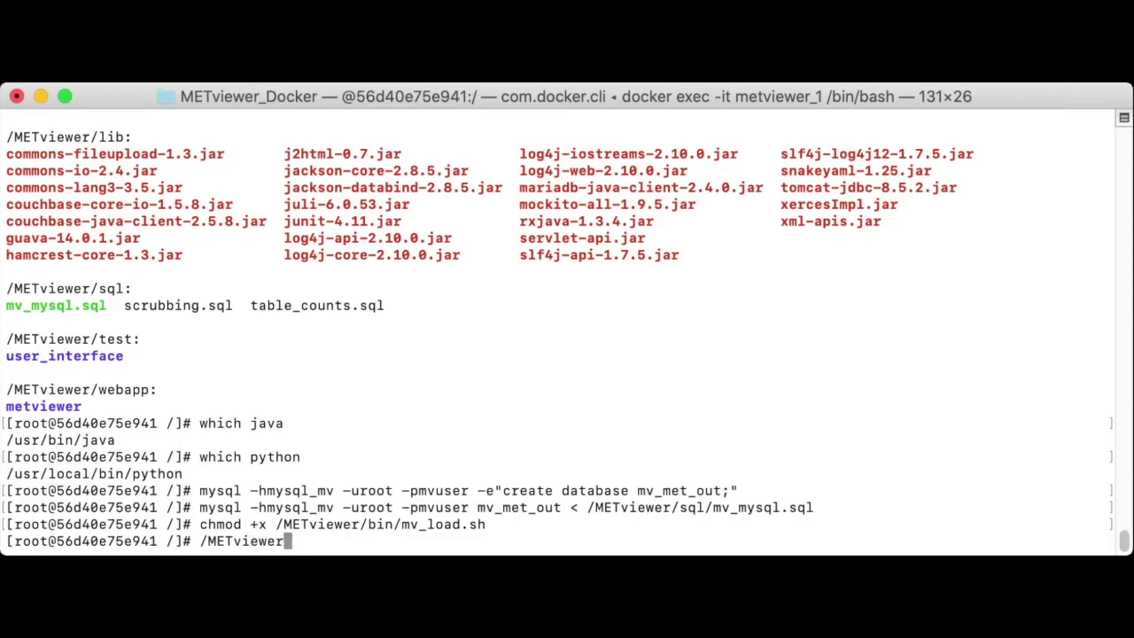
{"action": "type", "text": "/bin/mv"}
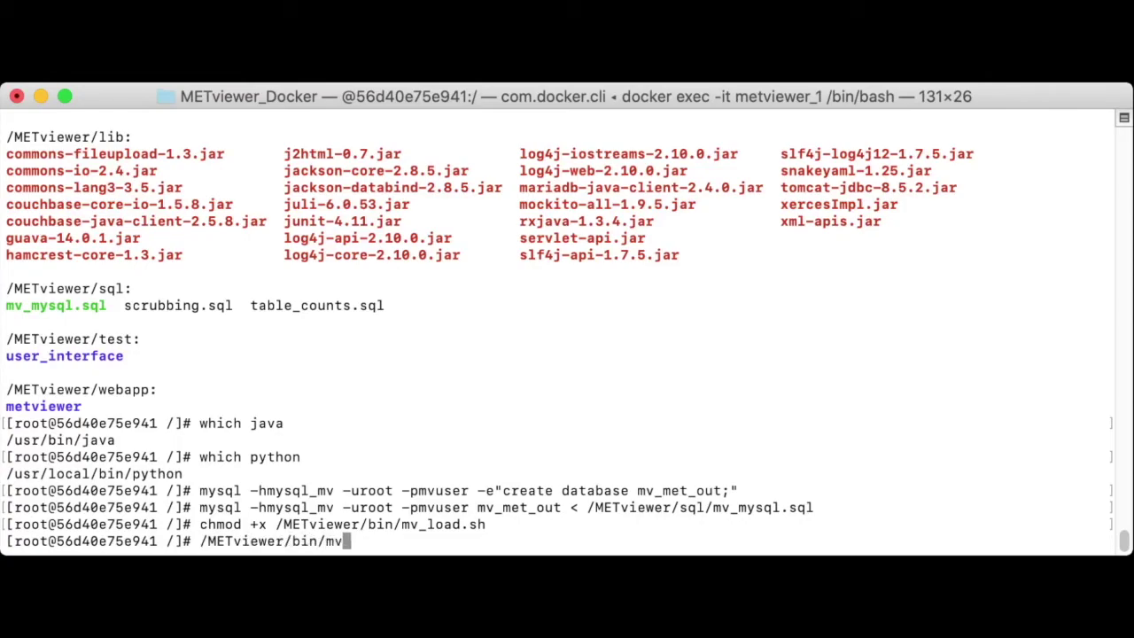
{"action": "type", "text": "_load.sh /"}
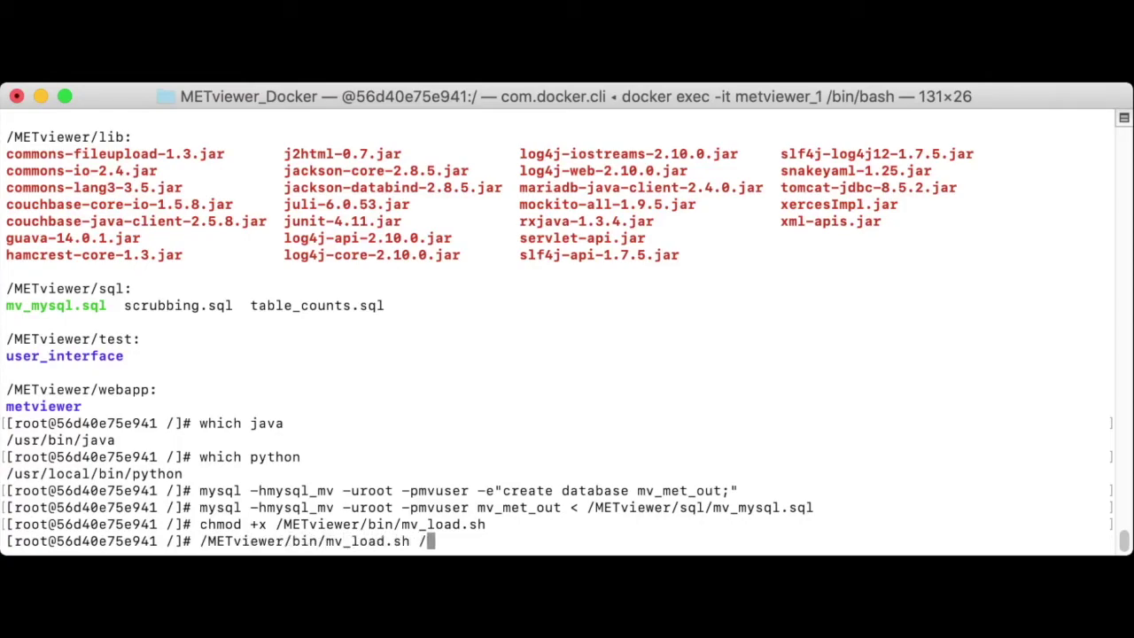
{"action": "type", "text": "data/load"}
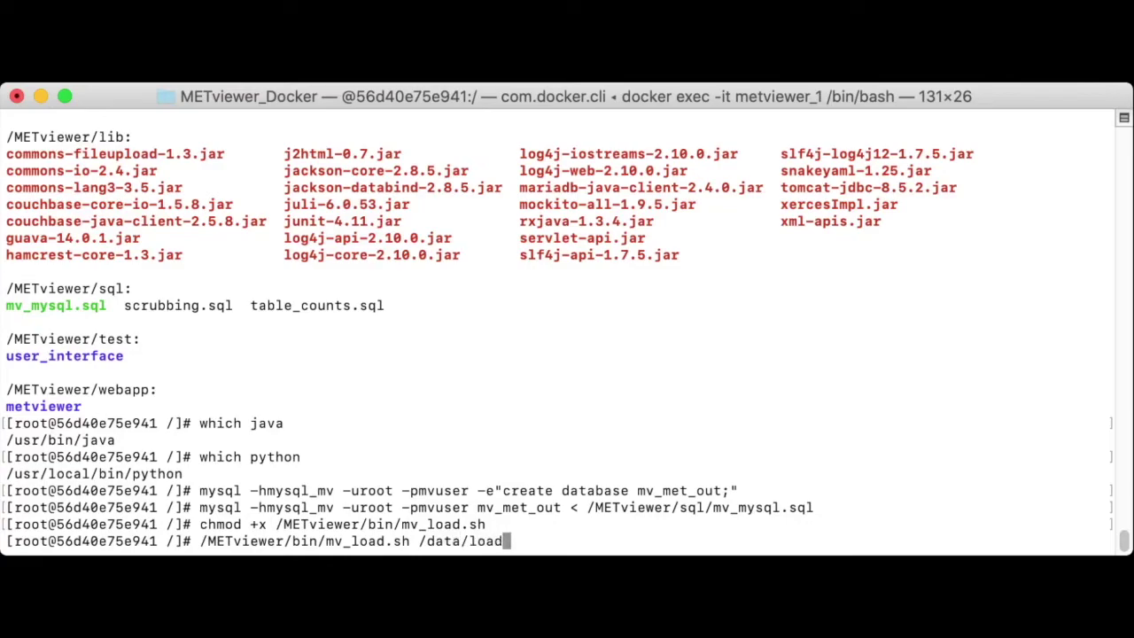
{"action": "type", "text": "_met_out."}
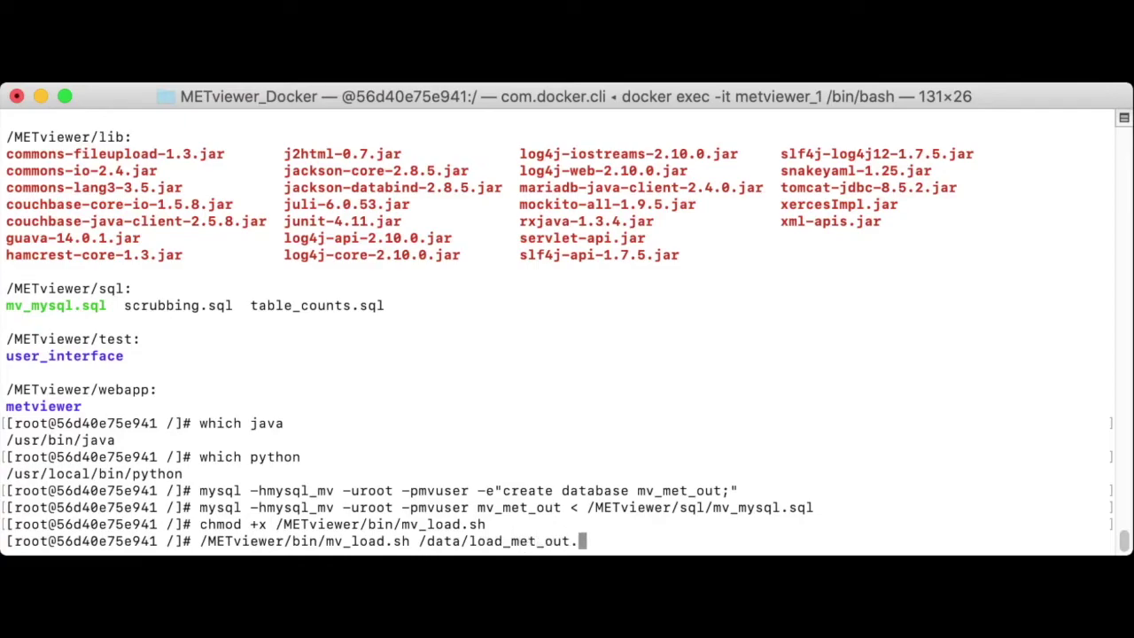
{"action": "type", "text": "xml"}
{"action": "key", "text": "Return"}
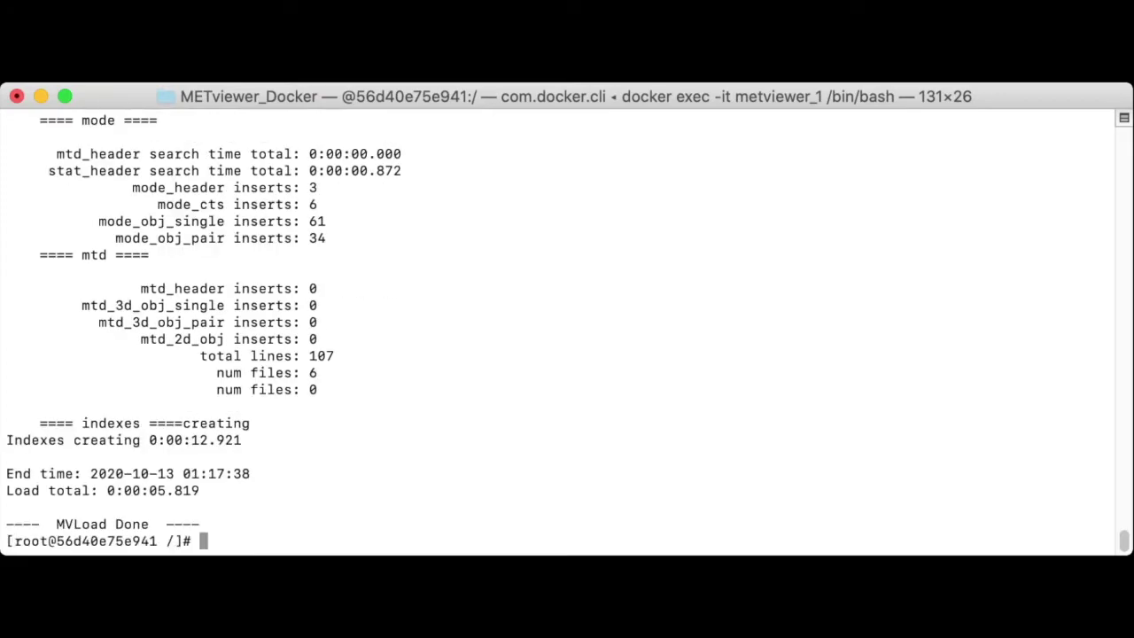
Step: Highlight the '---- MVLoad Done ----' line confirming the data load finished
{"action": "left_click_drag", "start_coordinate": [6, 524], "coordinate": [201, 524]}
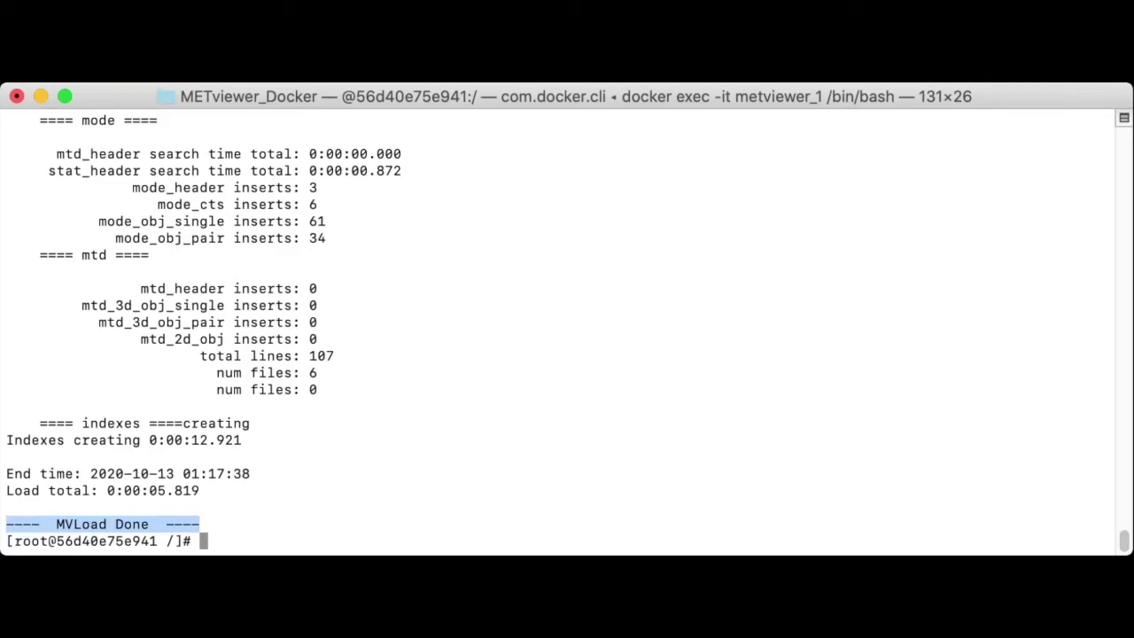
{"action": "key", "text": "super+Tab"}
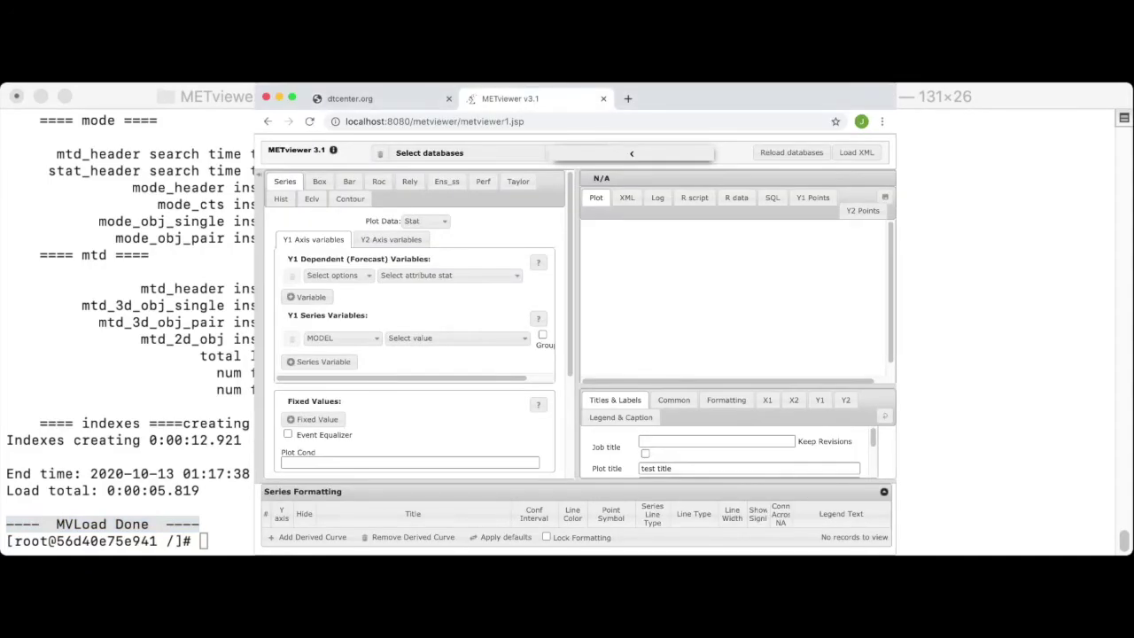
Step: Reload the database list and select mv_met_out under METplus-Training
{"action": "key", "text": "super+Tab"}
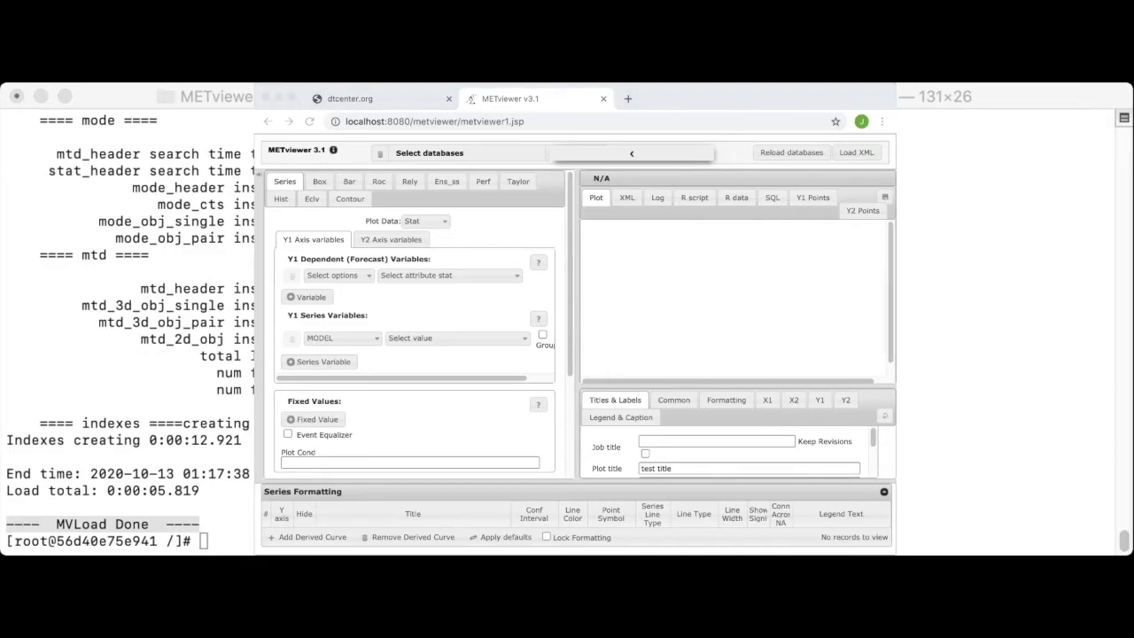
{"action": "key", "text": "super+Tab"}
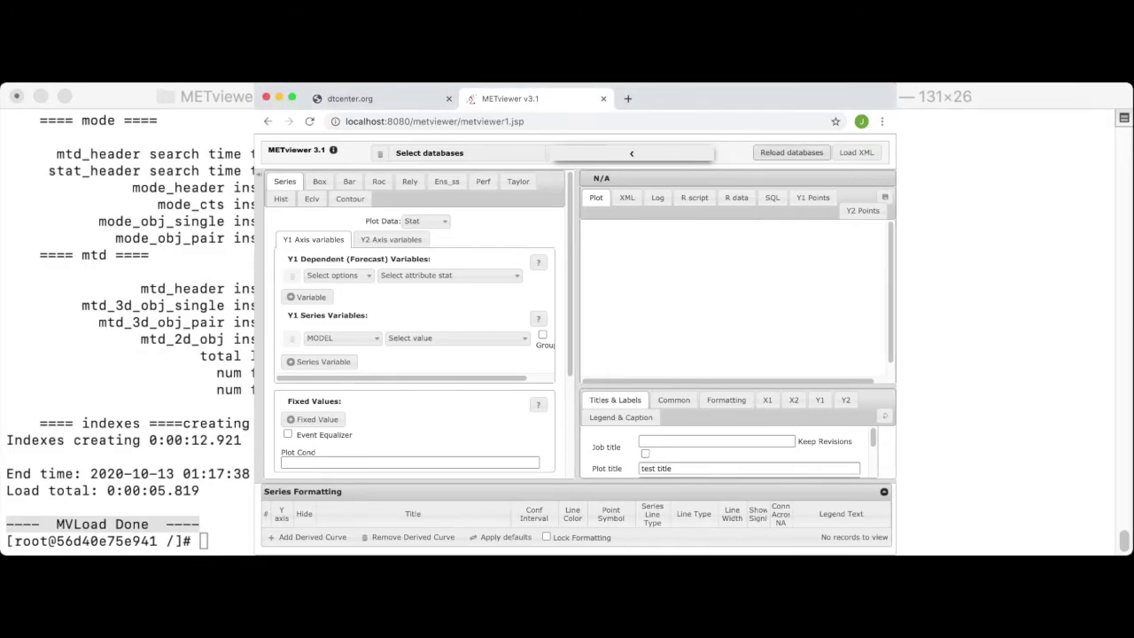
{"action": "left_click", "coordinate": [791, 152]}
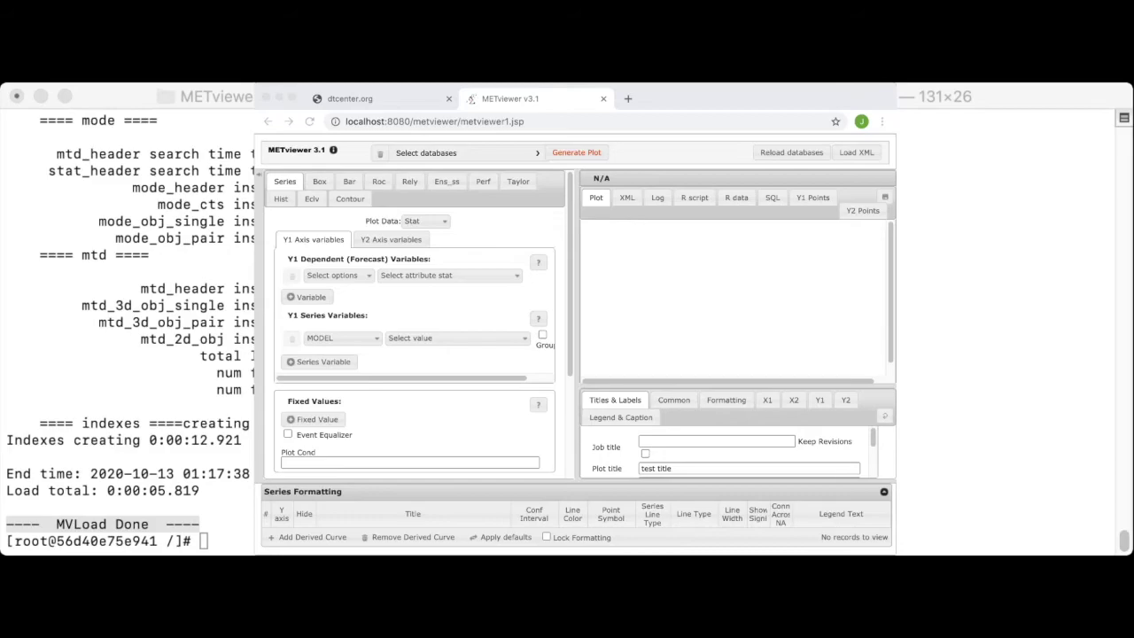
{"action": "left_click", "coordinate": [443, 152]}
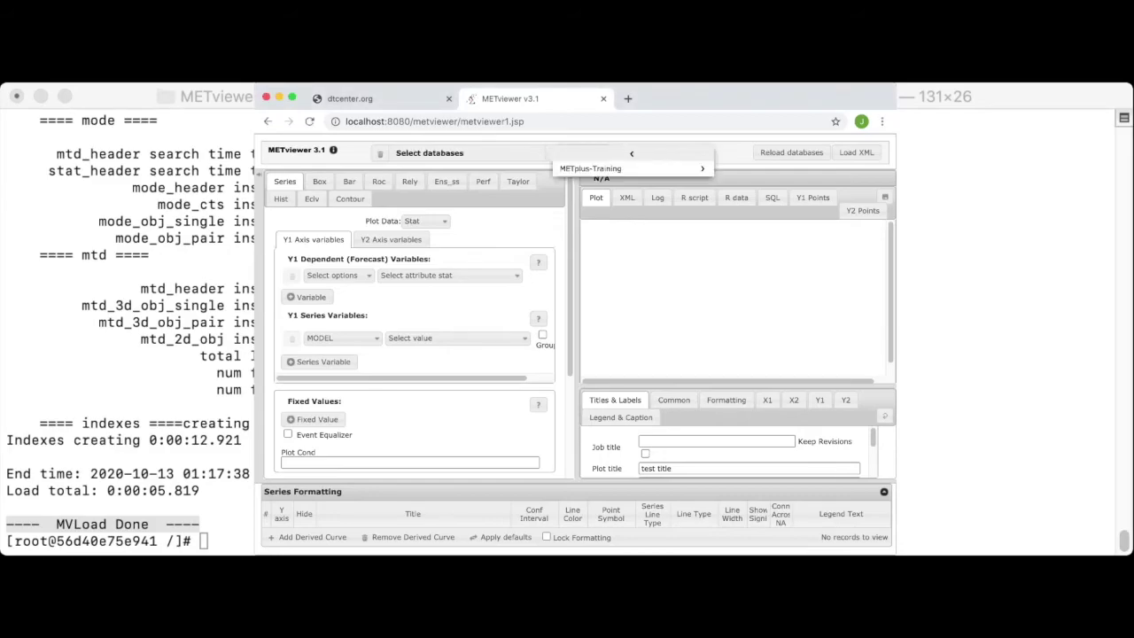
{"action": "left_click", "coordinate": [594, 169]}
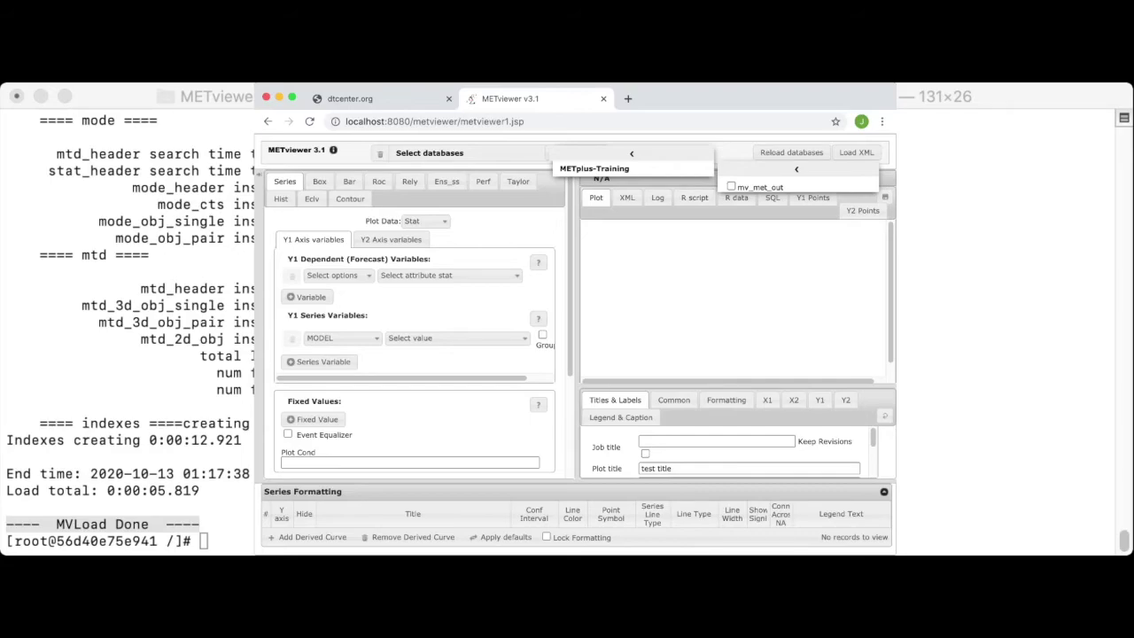
{"action": "left_click", "coordinate": [731, 187]}
{"action": "key", "text": "super+Tab"}
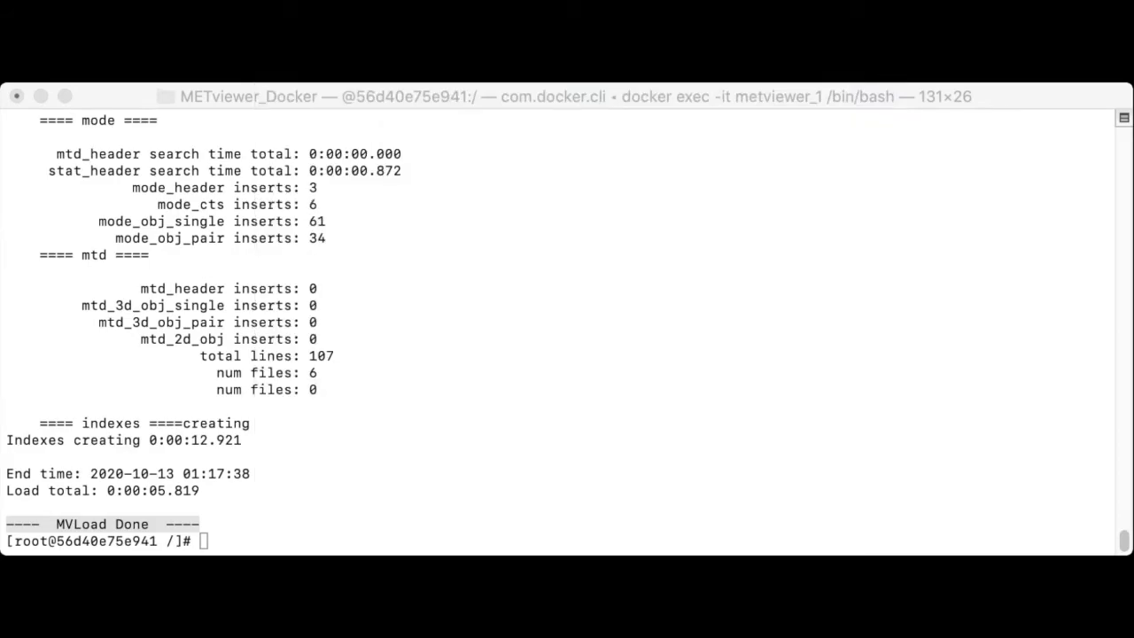
Step: Draft a drop database mv_met_out command, cancel it, and exit the container shell
{"action": "key", "text": "super+Tab"}
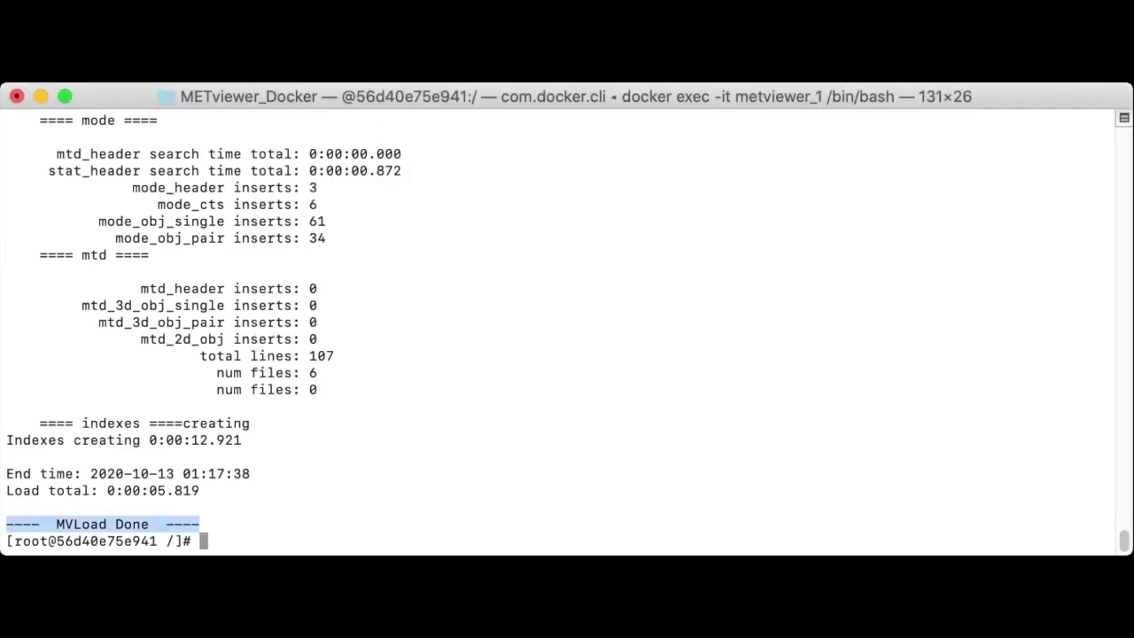
{"action": "key", "text": "super+Tab"}
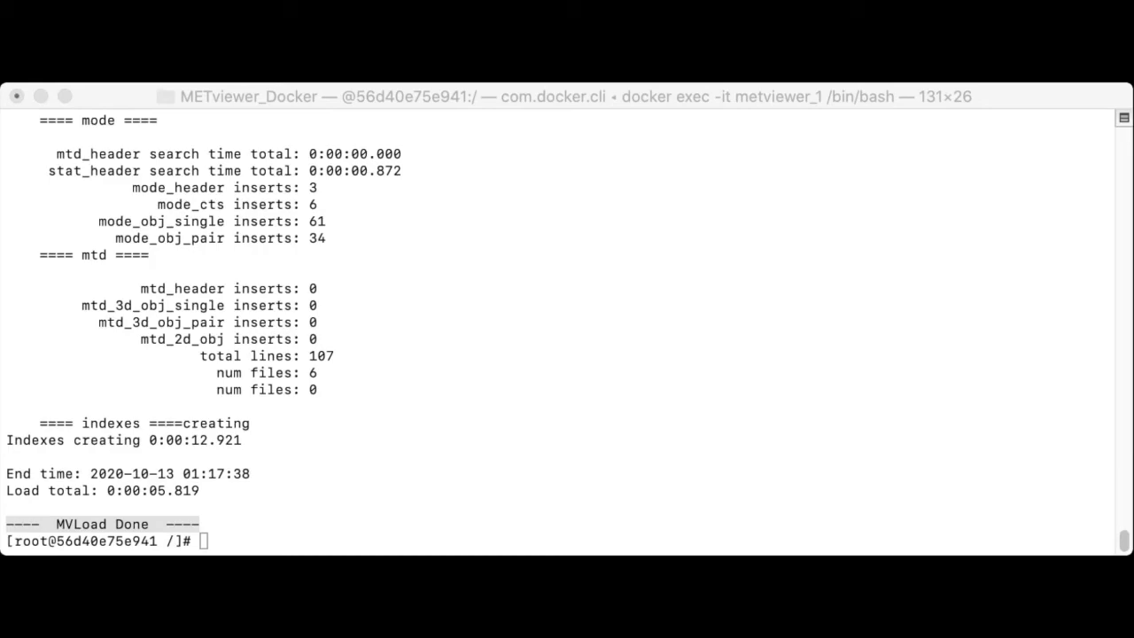
{"action": "key", "text": "super+Tab"}
{"action": "key", "text": "Up"}
{"action": "key", "text": "Up"}
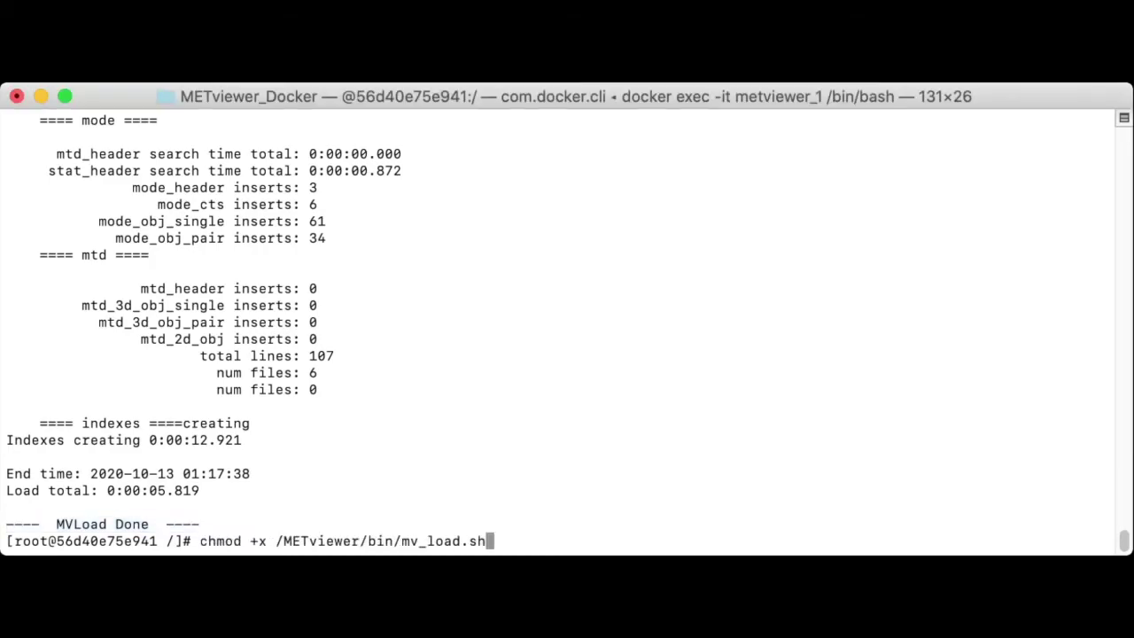
{"action": "key", "text": "Up"}
{"action": "key", "text": "Up"}
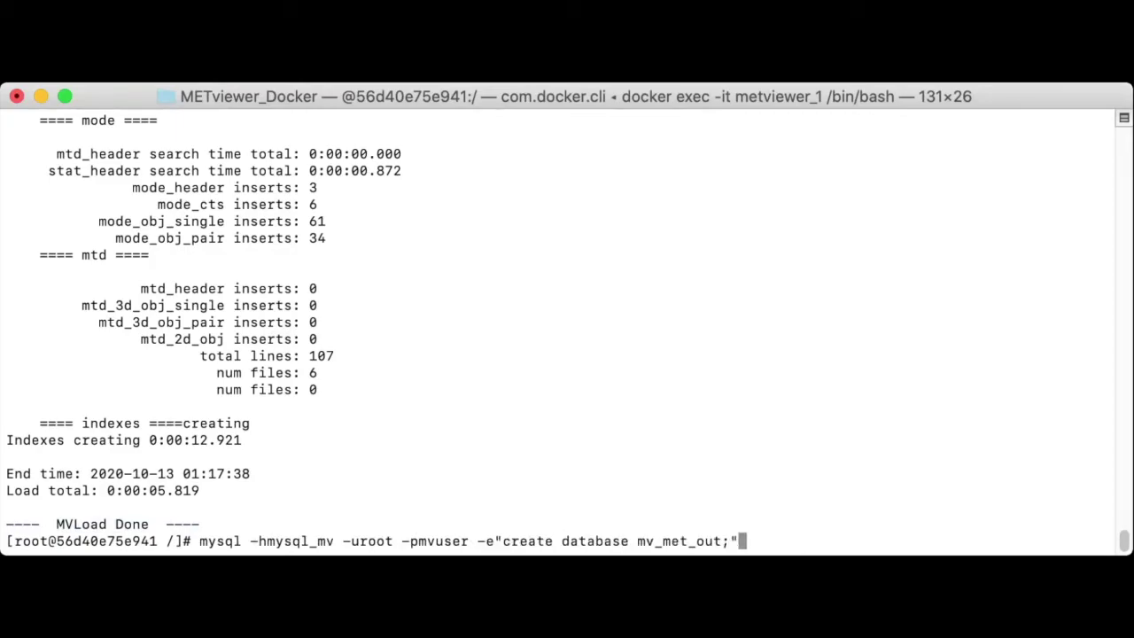
{"action": "key", "text": "Left"}
{"action": "key", "text": "Left"}
{"action": "key", "text": "Left"}
{"action": "key", "text": "Left"}
{"action": "key", "text": "Left"}
{"action": "key", "text": "Left"}
{"action": "key", "text": "Left"}
{"action": "key", "text": "Left"}
{"action": "key", "text": "Left"}
{"action": "key", "text": "Left"}
{"action": "key", "text": "Left"}
{"action": "key", "text": "Left"}
{"action": "key", "text": "Left"}
{"action": "key", "text": "Left"}
{"action": "key", "text": "Left"}
{"action": "key", "text": "Left"}
{"action": "key", "text": "Left"}
{"action": "key", "text": "Left"}
{"action": "key", "text": "Left"}
{"action": "key", "text": "Left"}
{"action": "key", "text": "Left"}
{"action": "key", "text": "Left"}
{"action": "key", "text": "BackSpace"}
{"action": "key", "text": "BackSpace"}
{"action": "key", "text": "BackSpace"}
{"action": "key", "text": "BackSpace"}
{"action": "key", "text": "BackSpace"}
{"action": "key", "text": "BackSpace"}
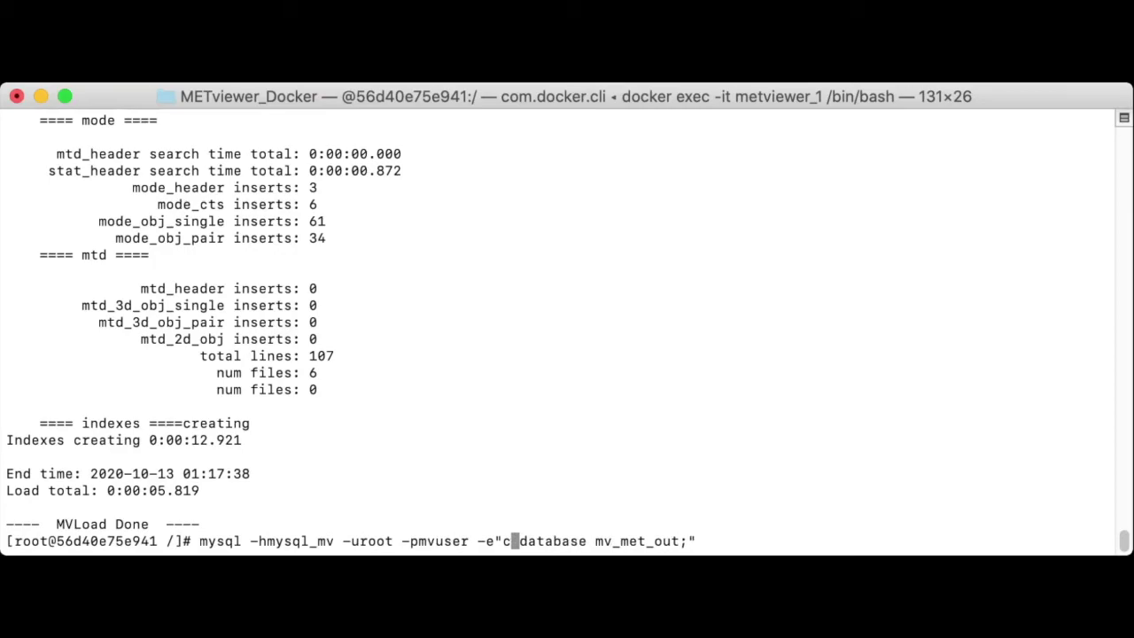
{"action": "type", "text": "drop"}
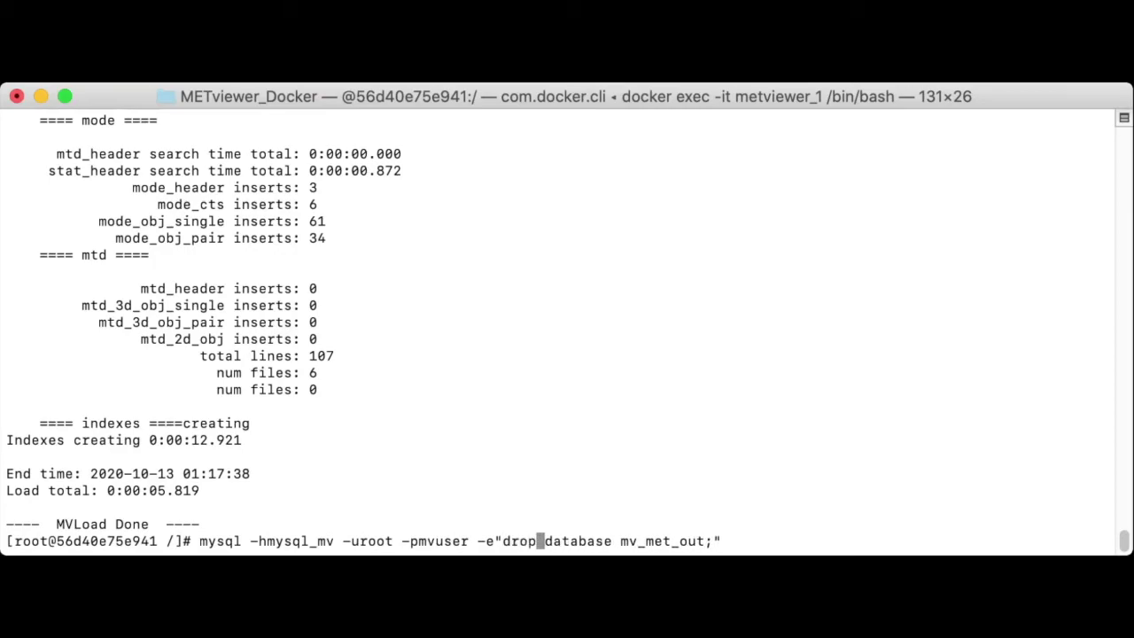
{"action": "key", "text": "ctrl+c"}
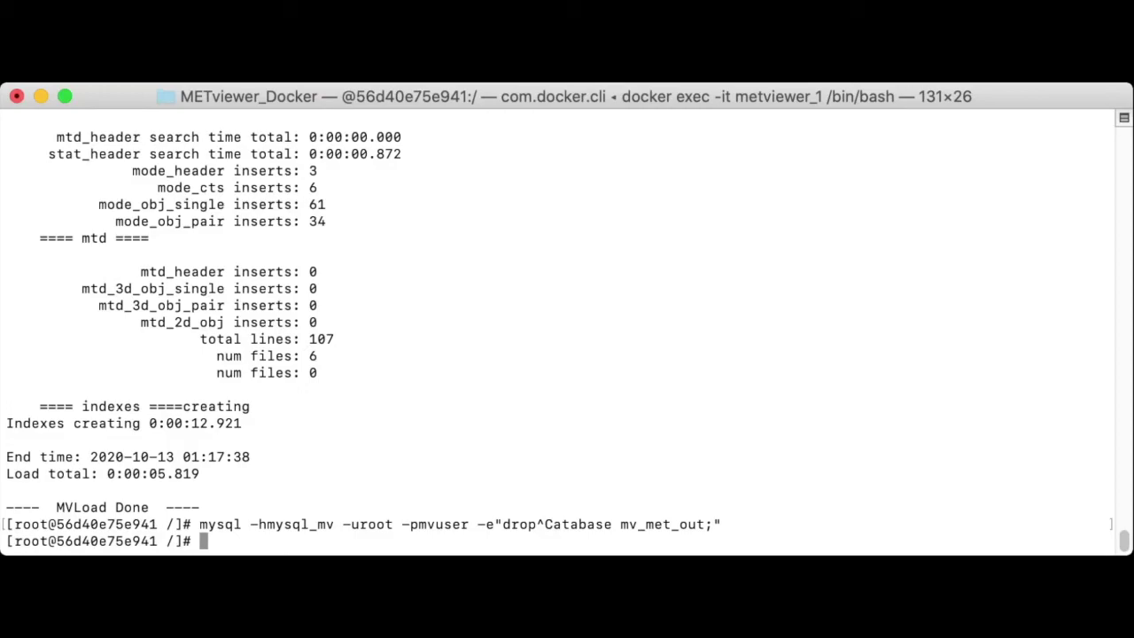
{"action": "type", "text": "exit"}
{"action": "key", "text": "Return"}
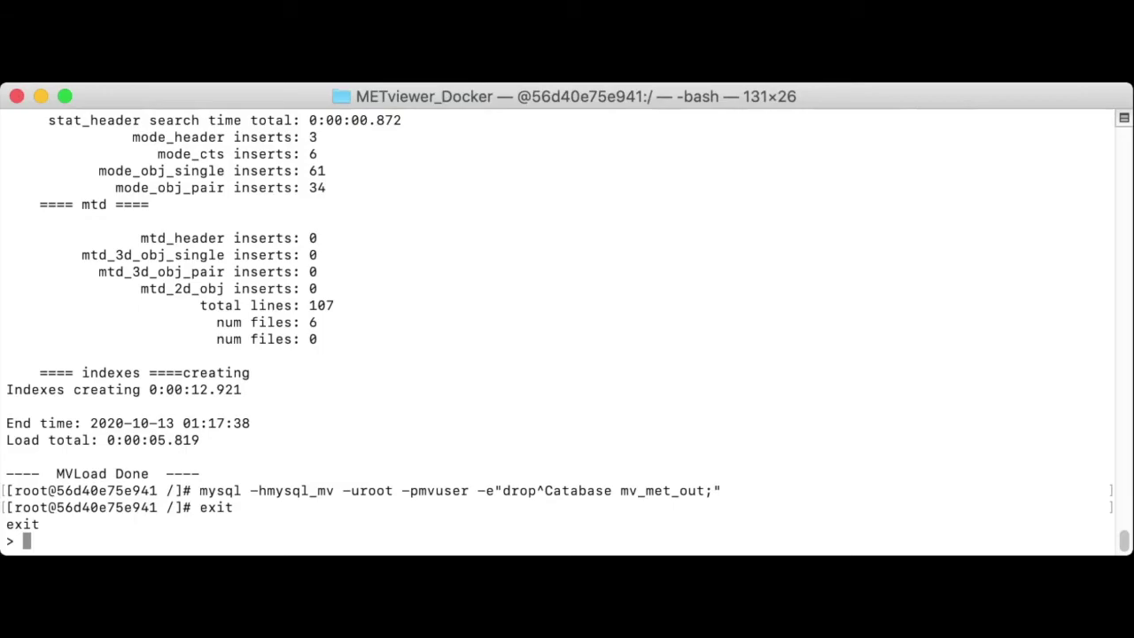
Step: List the project files, run docker-compose down, and verify with docker ps -a that no containers remain
{"action": "type", "text": "ls"}
{"action": "key", "text": "Return"}
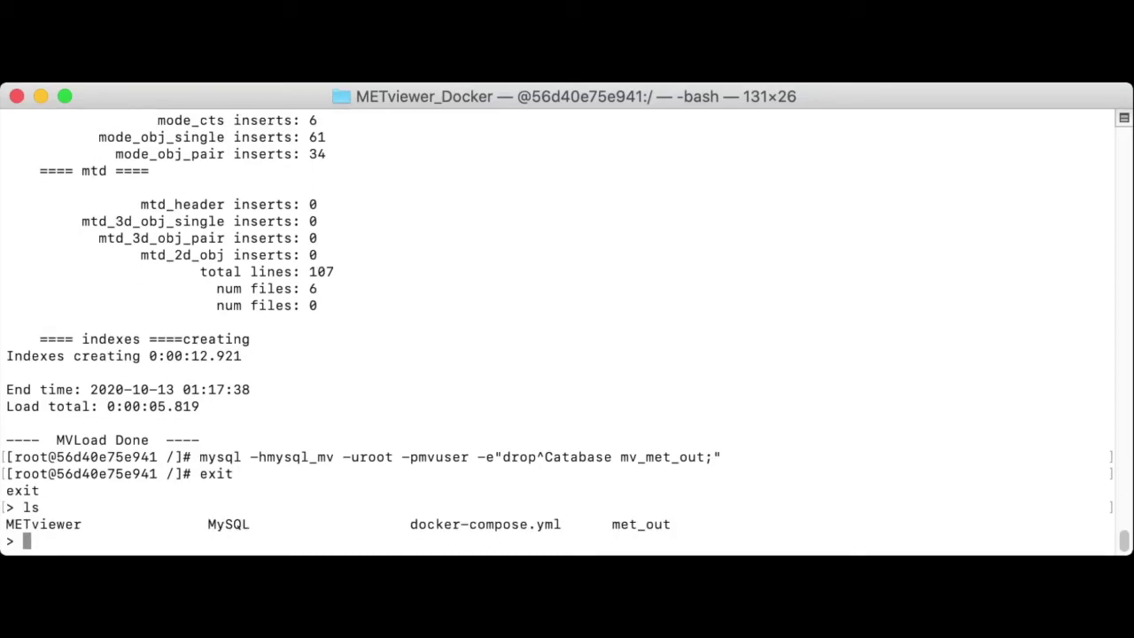
{"action": "type", "text": "docker-c"}
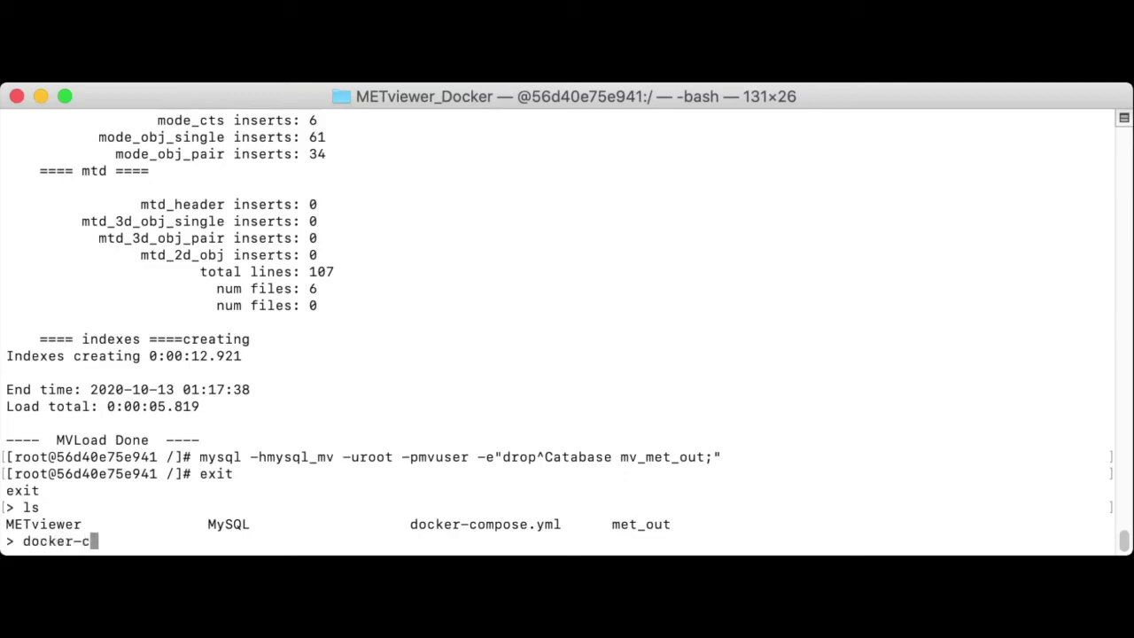
{"action": "type", "text": "ompose down"}
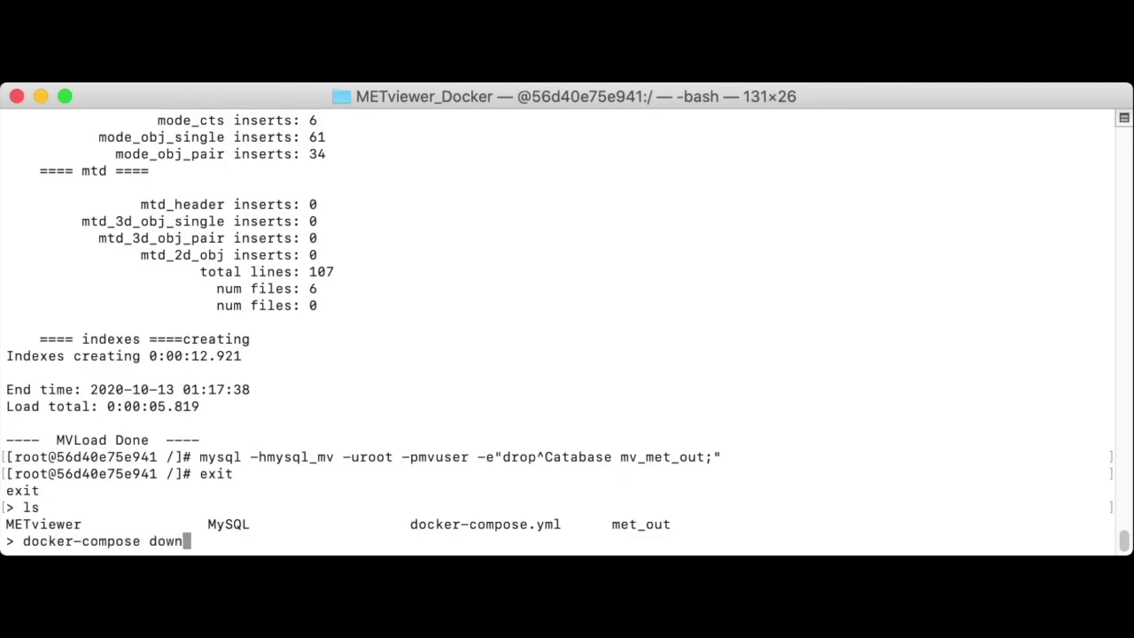
{"action": "key", "text": "Return"}
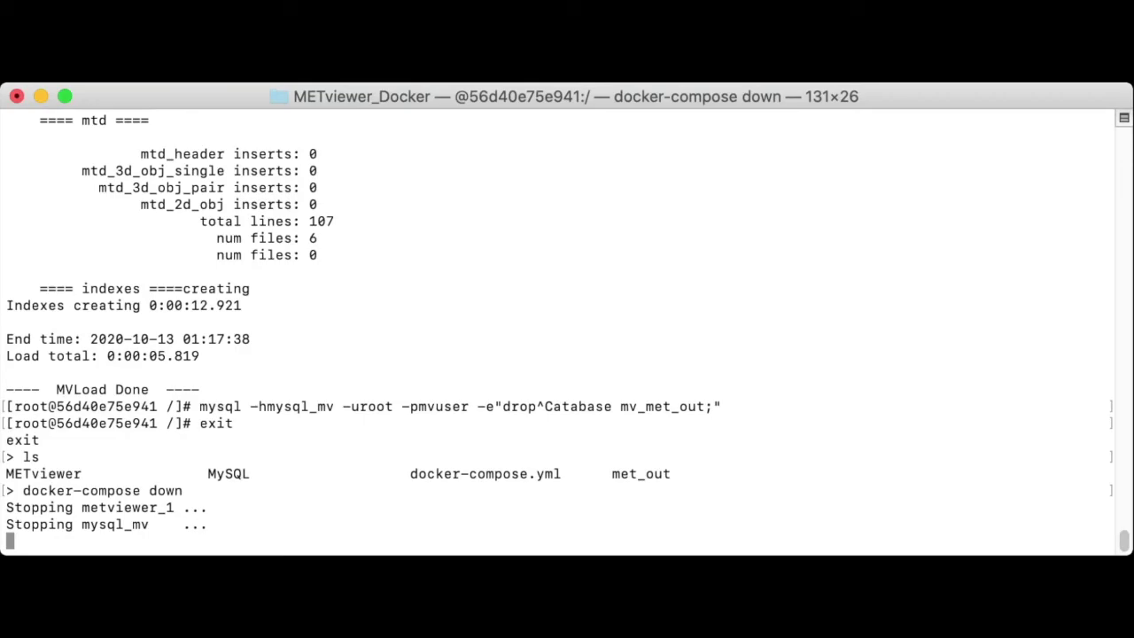
{"action": "type", "text": "docker ps -a"}
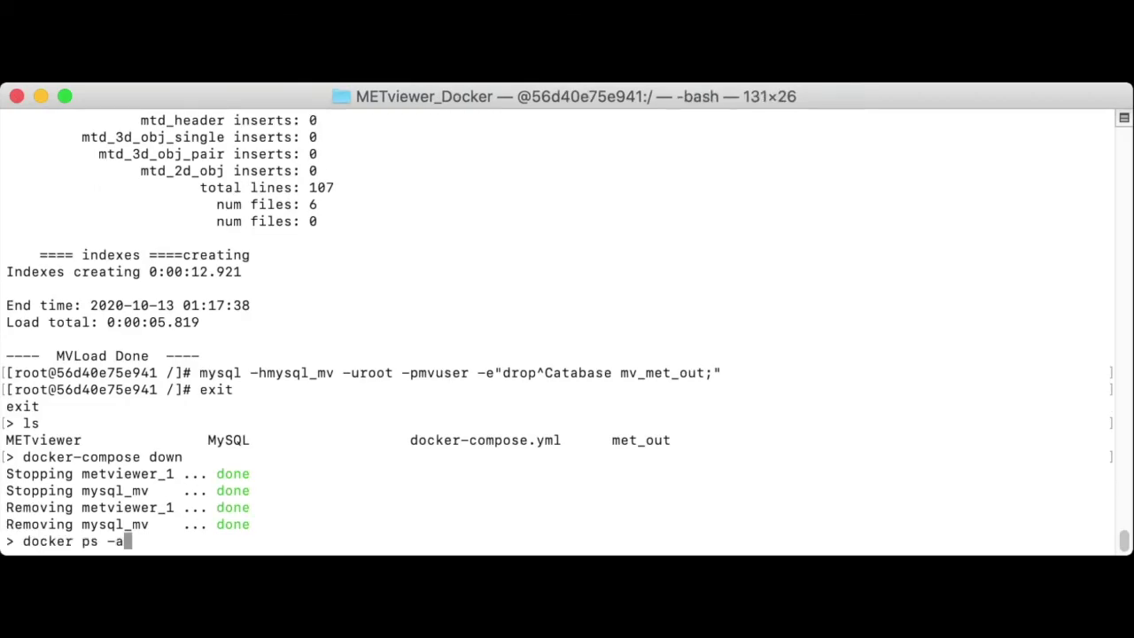
{"action": "key", "text": "Return"}
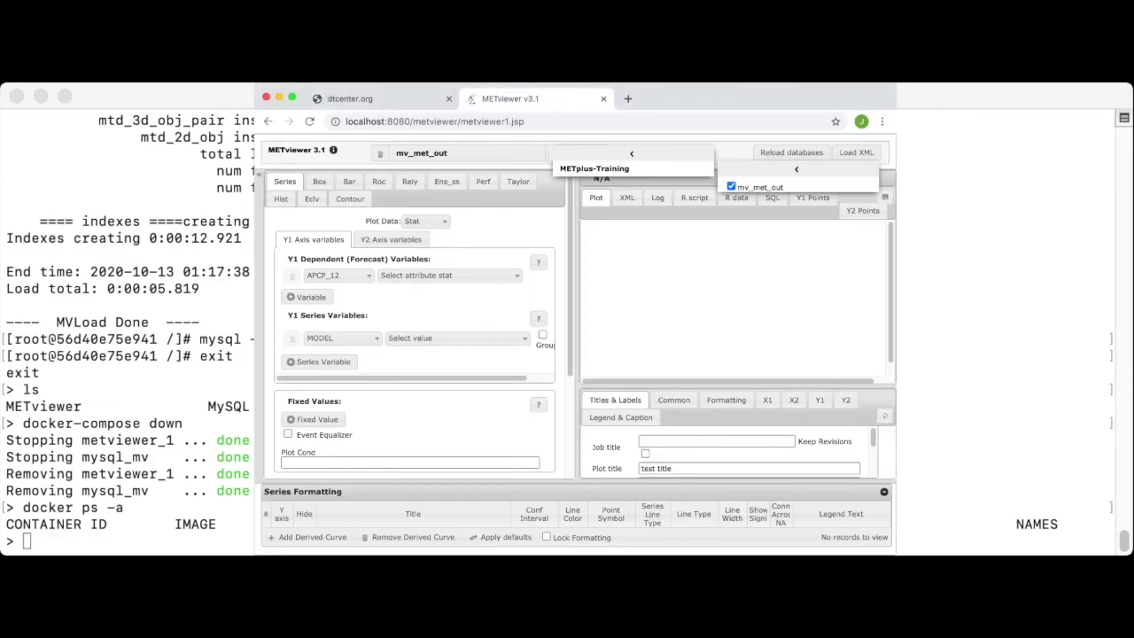
Step: Reload localhost:8080 to see the connection-refused error while the containers are down
{"action": "key", "text": "super+r"}
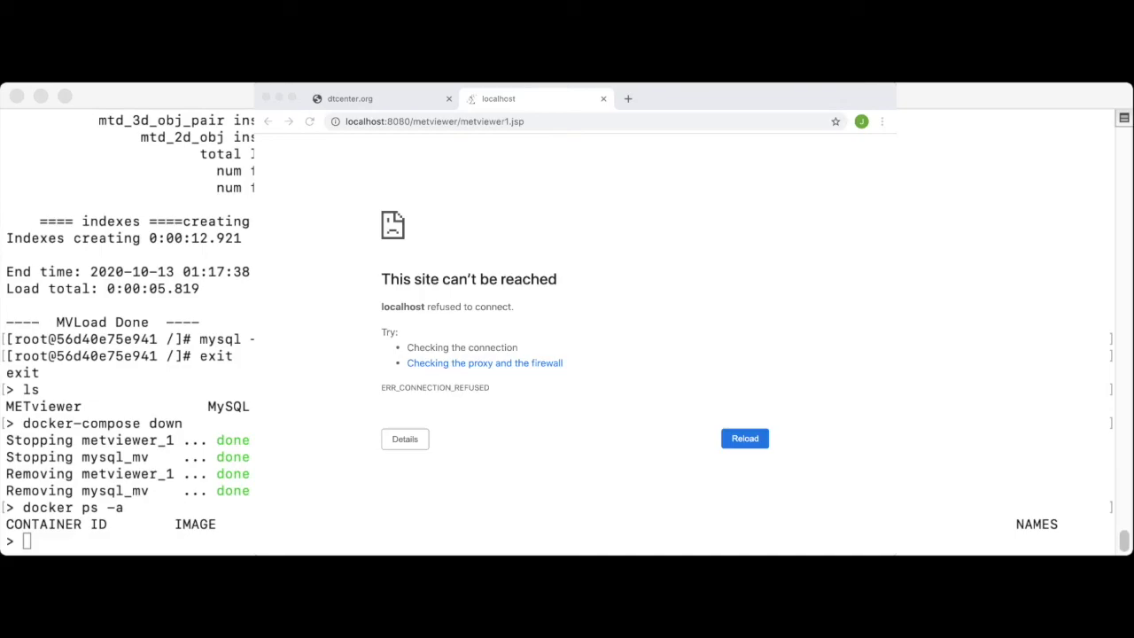
{"action": "key", "text": "super+Tab"}
{"action": "key", "text": "super+Tab"}
{"action": "key", "text": "super+Tab"}
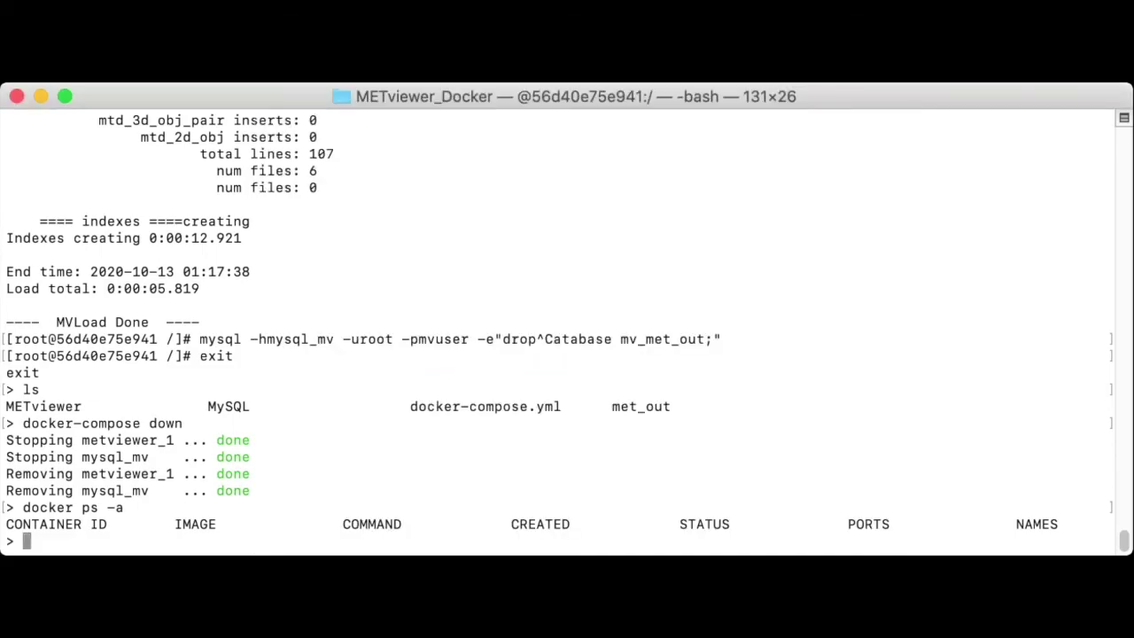
Step: Restart the mysql_mv and metviewer_1 containers in the background with docker-compose up -d
{"action": "type", "text": "docker-comp"}
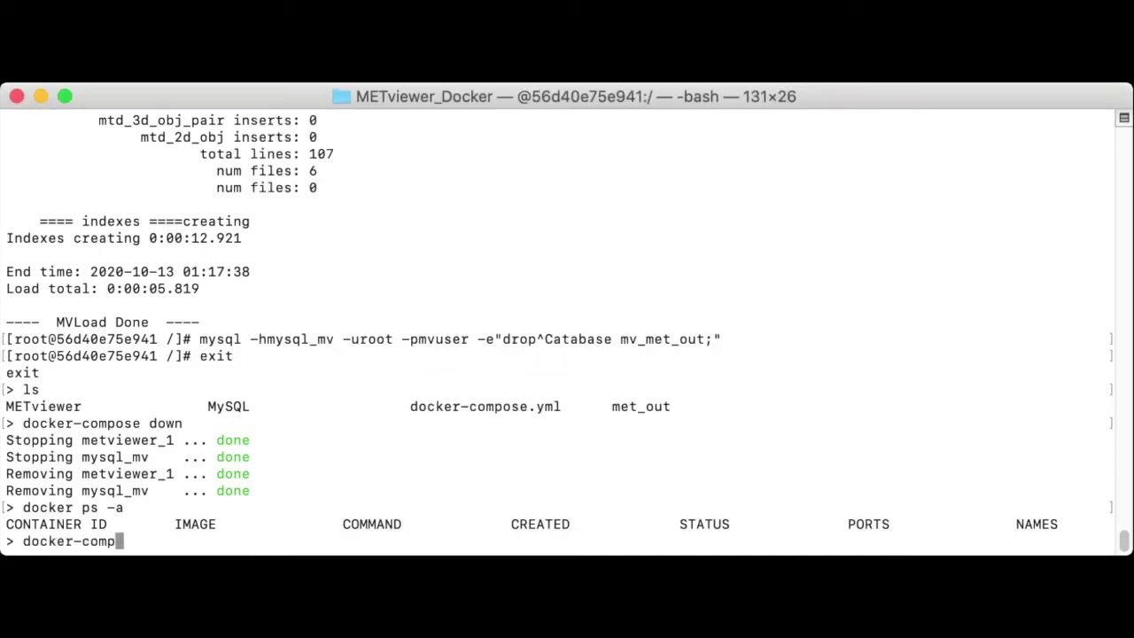
{"action": "type", "text": "ose up -d"}
{"action": "key", "text": "Return"}
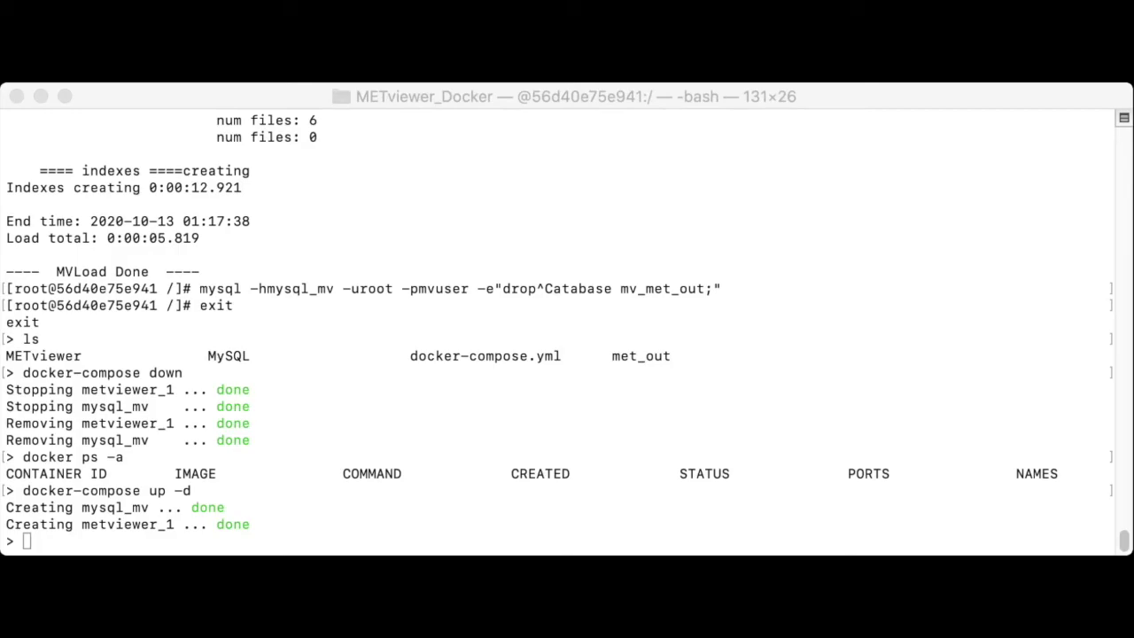
{"action": "key", "text": "super+Tab"}
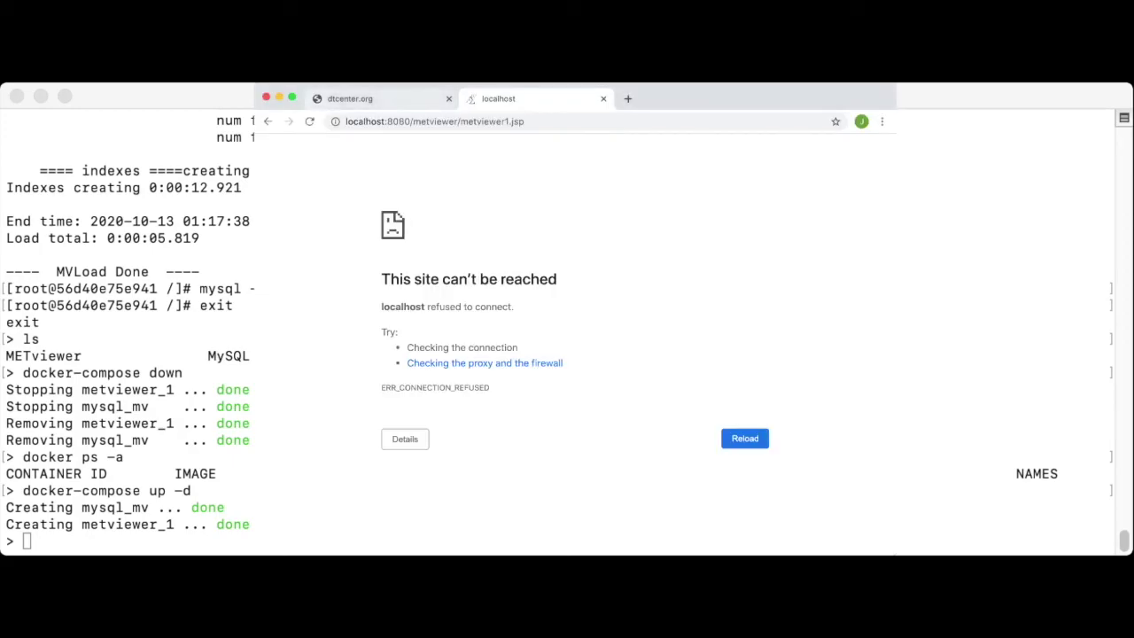
Step: Reload METviewer and select mv_met_out again, confirming APCP_12 is still offered
{"action": "key", "text": "super+r"}
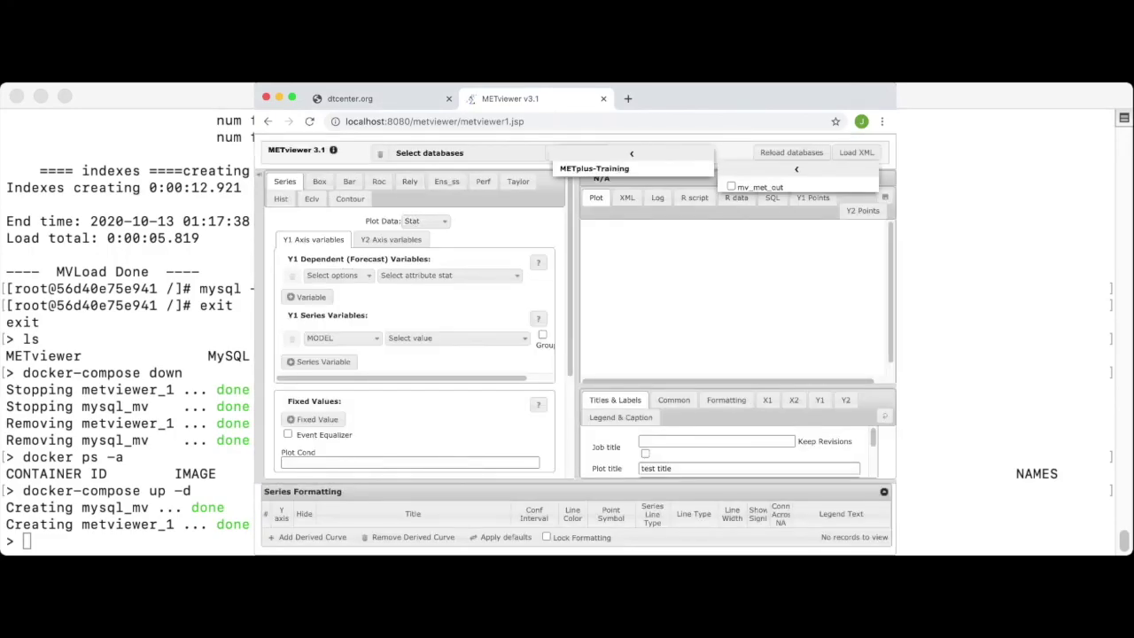
{"action": "left_click", "coordinate": [730, 186]}
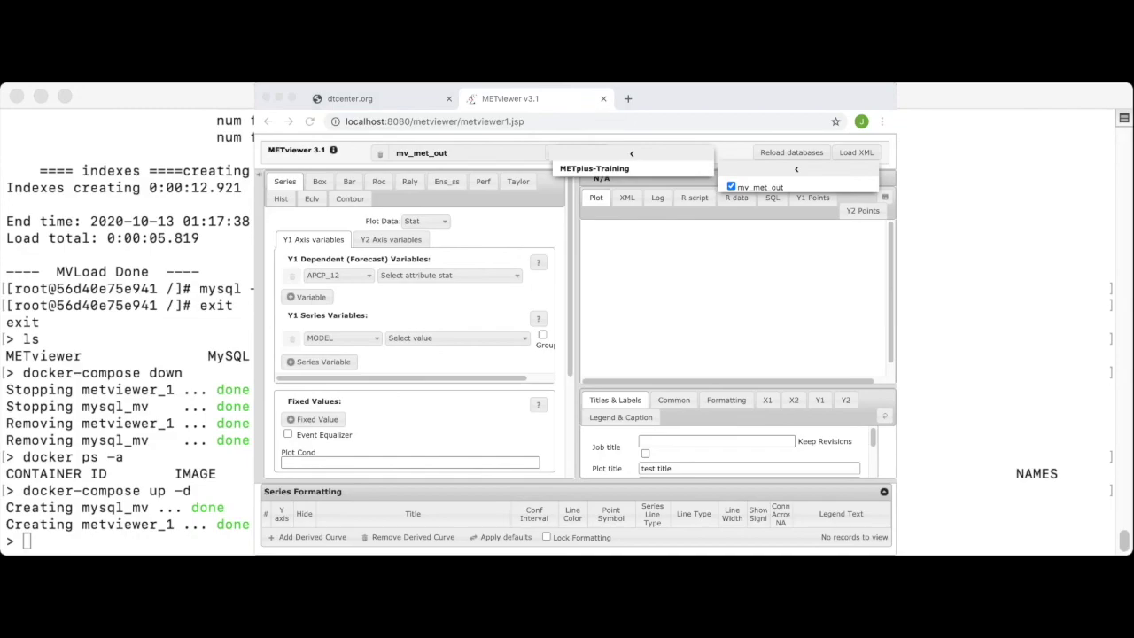